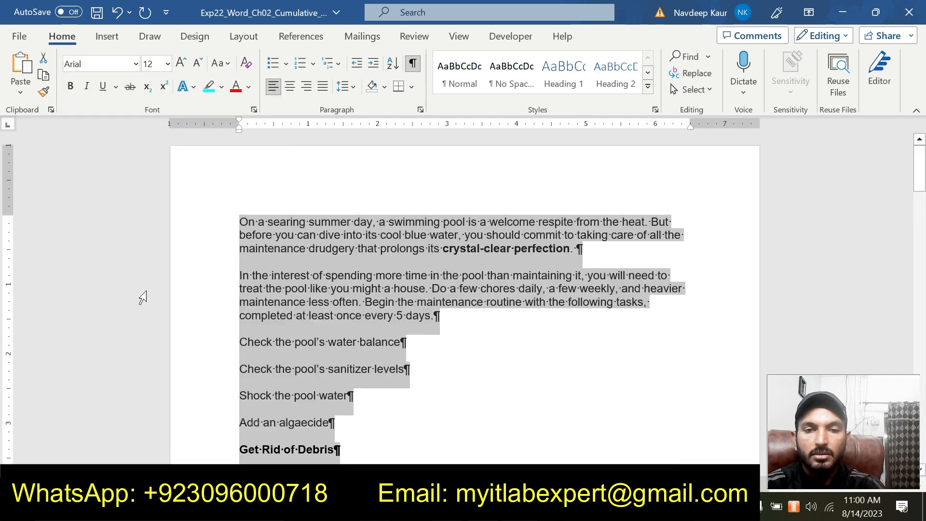
Justify the alignment of all the selected text in the pool document.
click(320, 87)
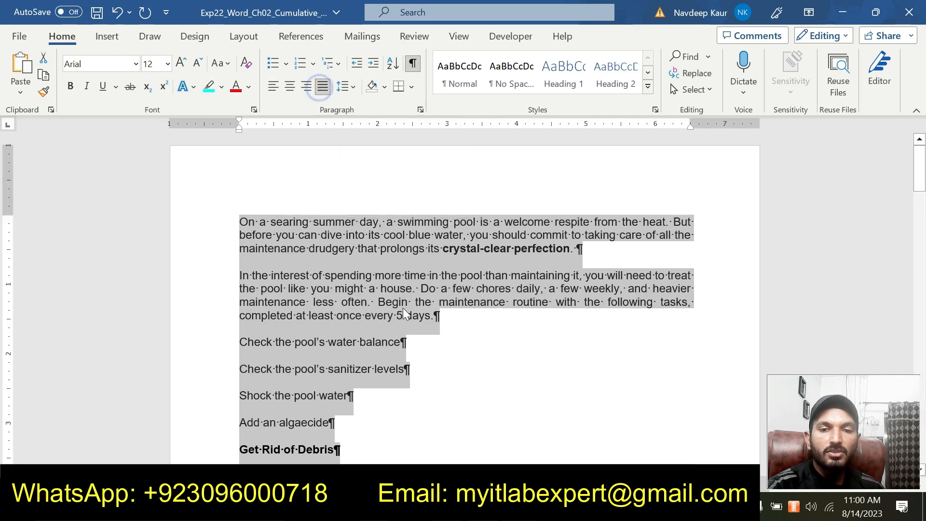
click(396, 316)
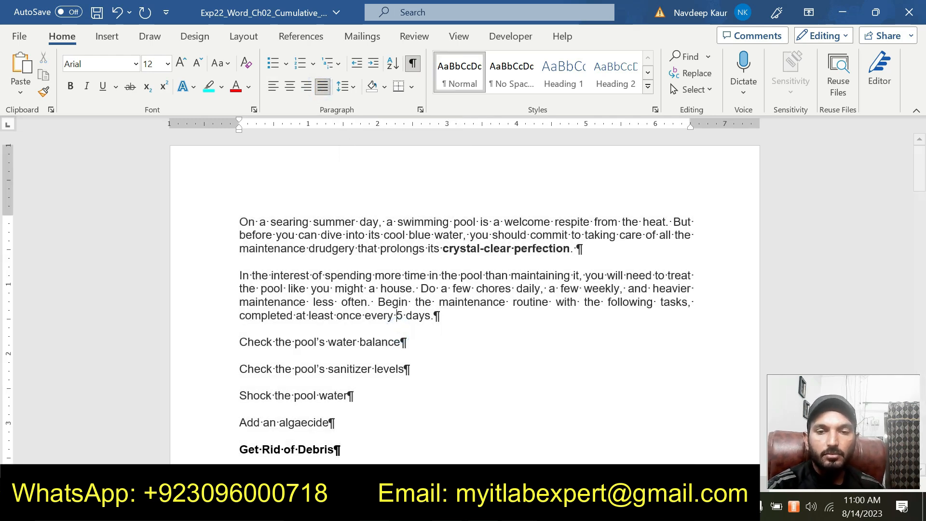
In the Exp22_Word_Ch02_Cumulative_Pool_Instructions document, remove the highlight from the step 2 instructions and highlight the step 3 instructions in turquoise.
click(588, 452)
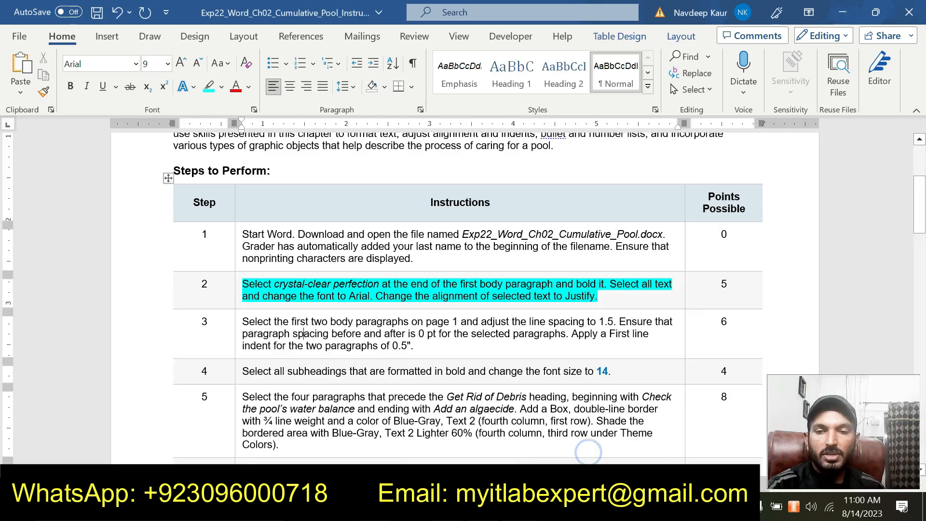
drag(601, 296, 242, 284)
click(305, 263)
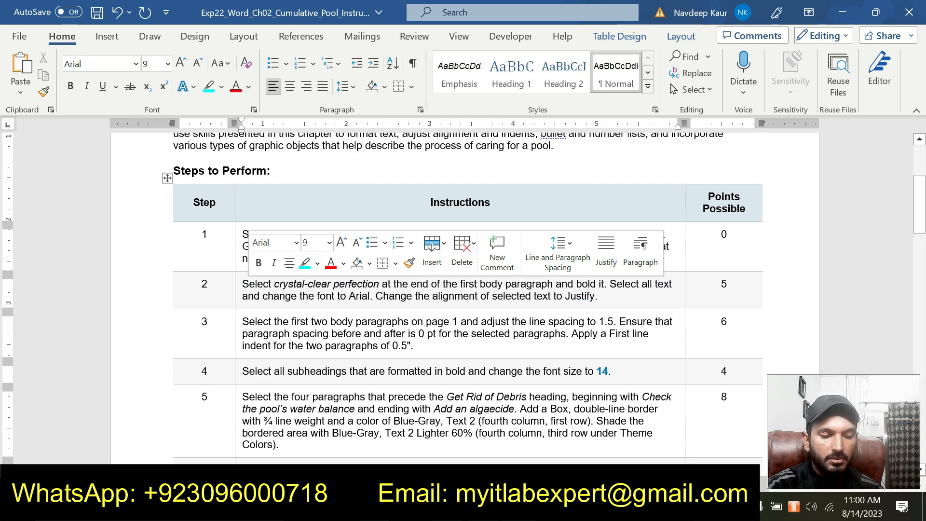
triple_click(413, 345)
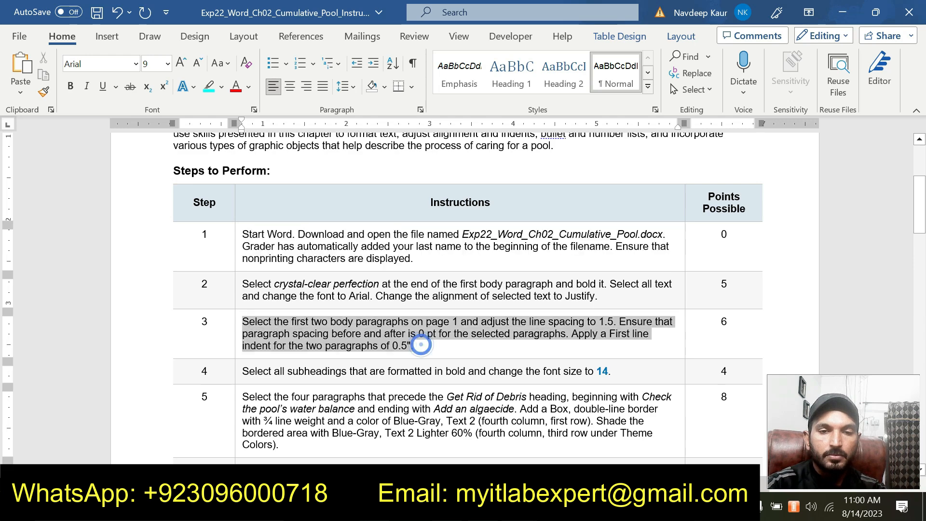
click(315, 302)
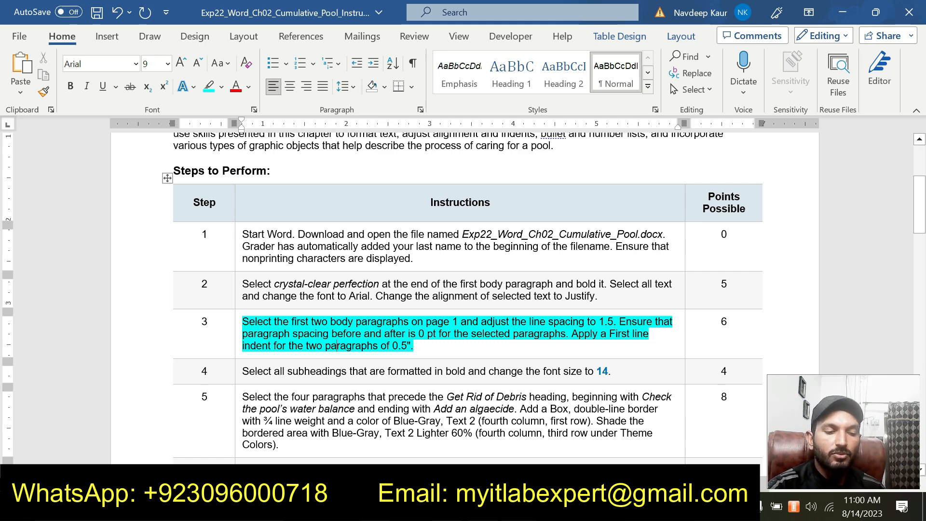
click(509, 355)
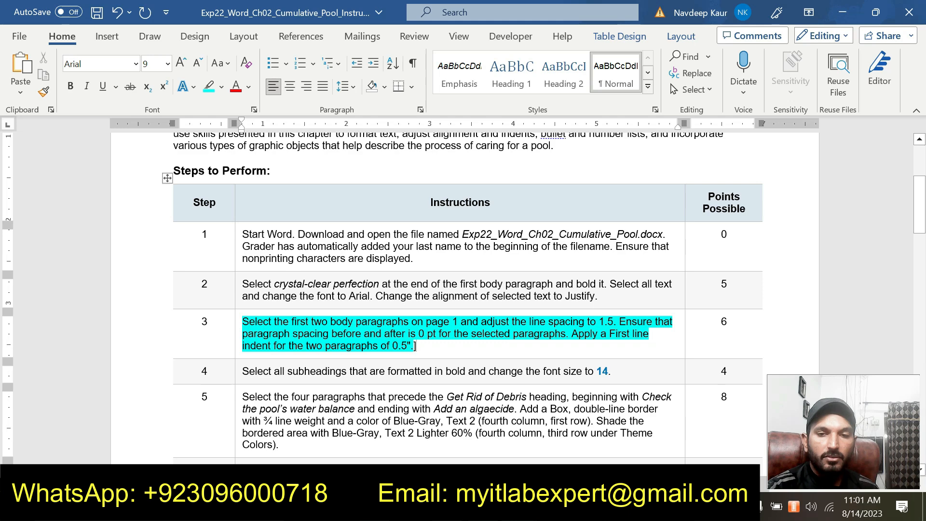
Return to the pool document and set the line spacing of the first two body paragraphs to 1.5.
mouse_move(521, 511)
click(445, 455)
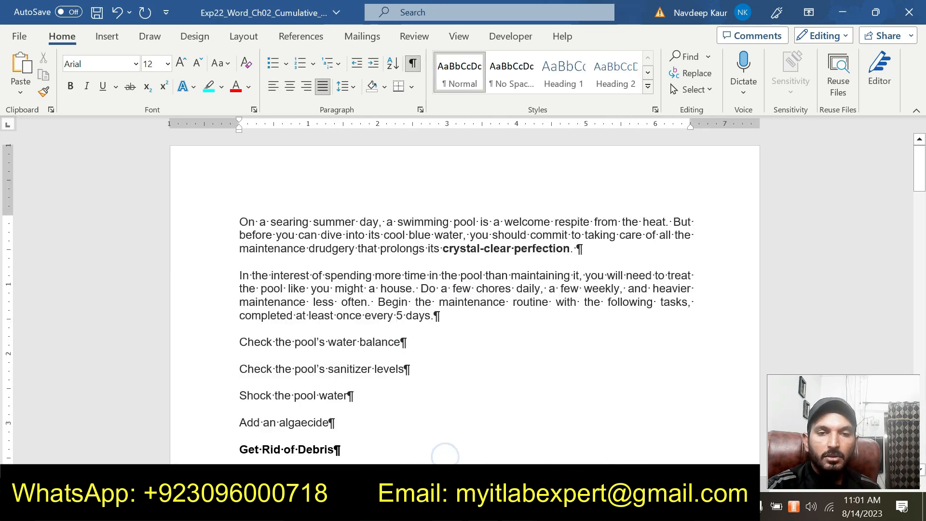
drag(457, 320, 240, 222)
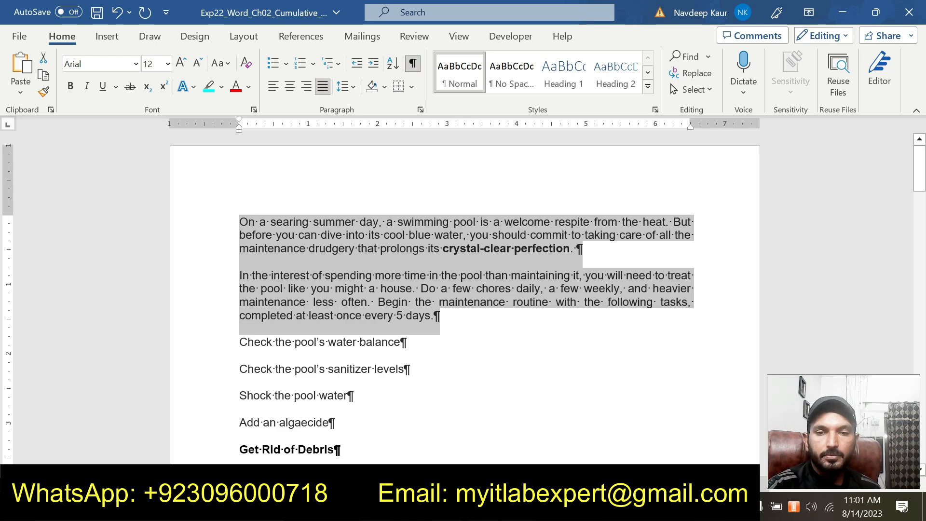
click(520, 509)
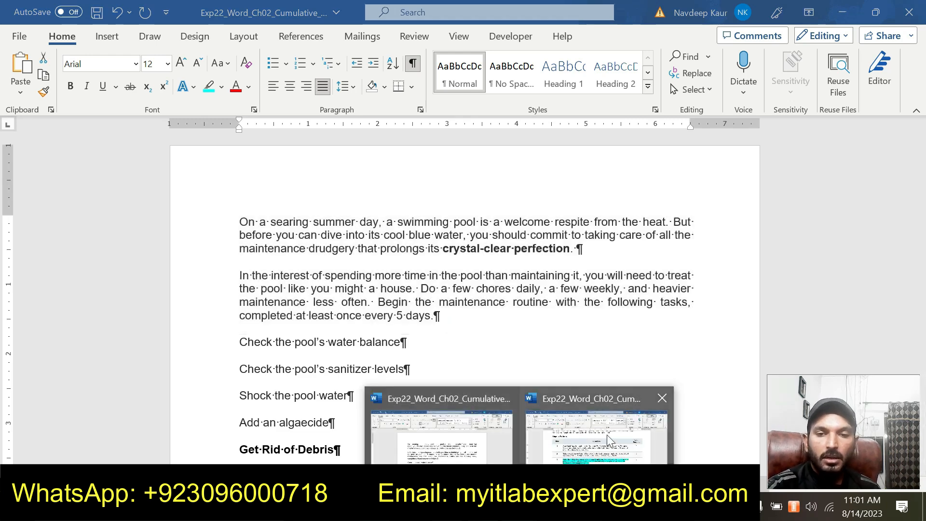
mouse_move(606, 435)
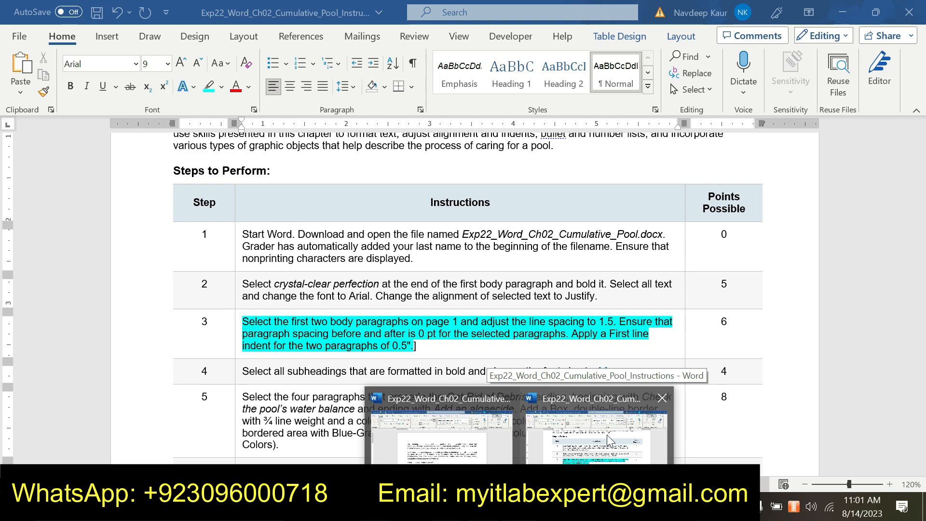
click(405, 437)
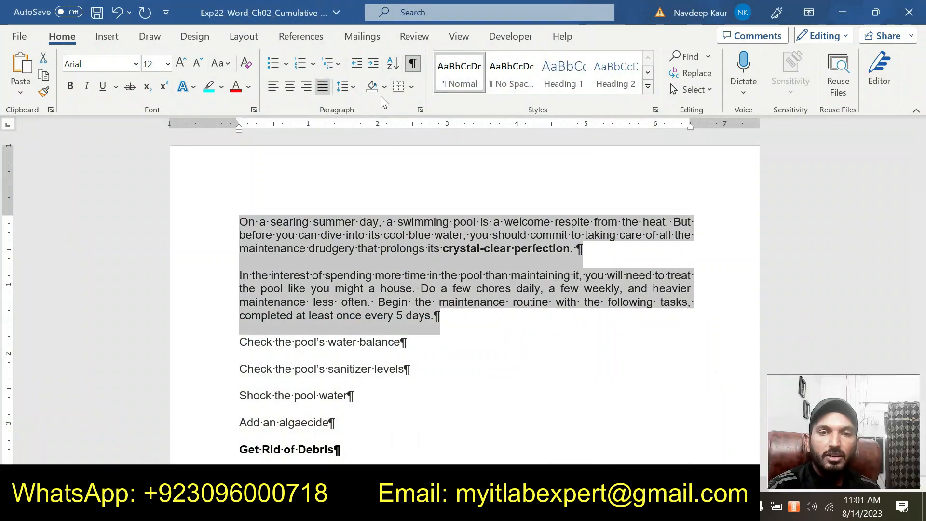
click(345, 86)
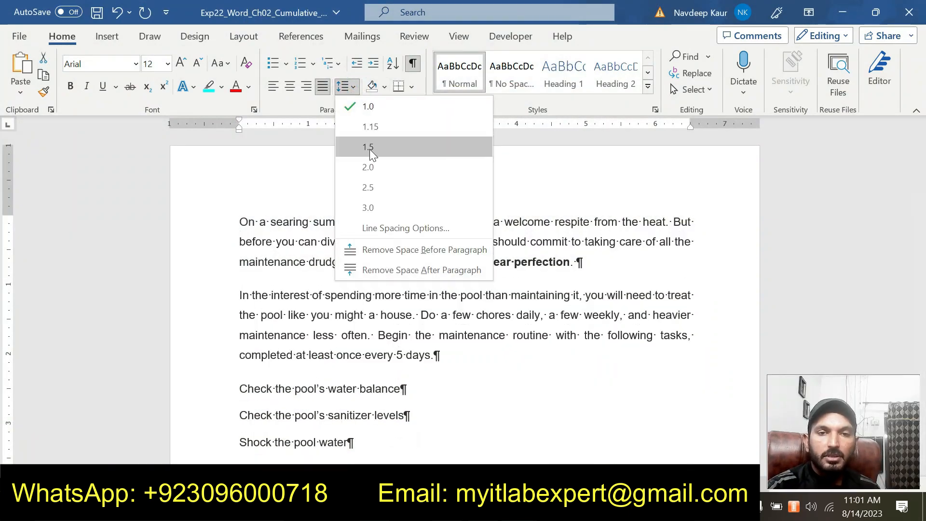
click(370, 148)
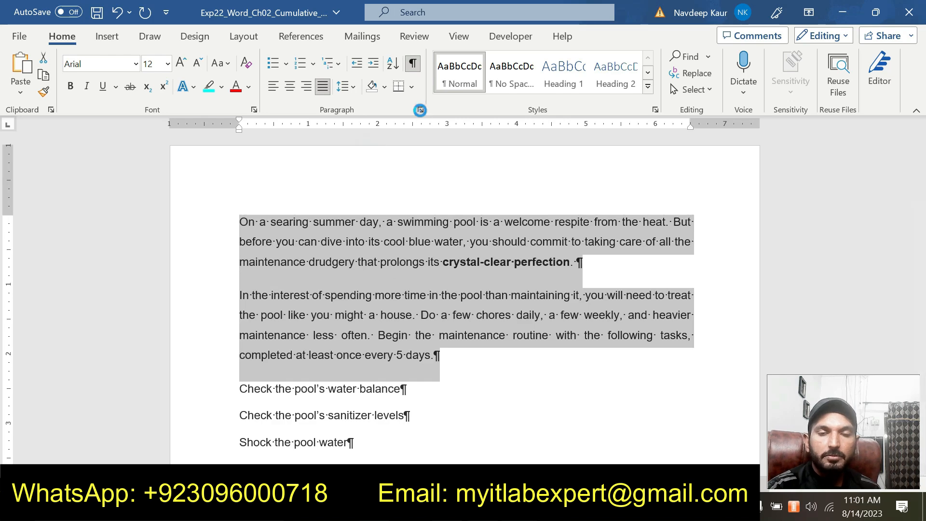
Set the paragraph spacing before and after to 0 pt for the two selected body paragraphs.
click(420, 109)
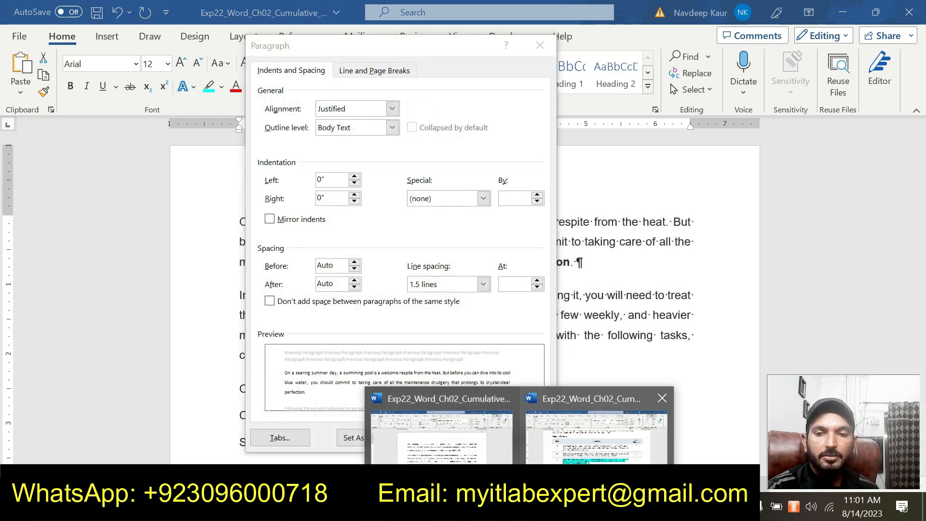
mouse_move(587, 463)
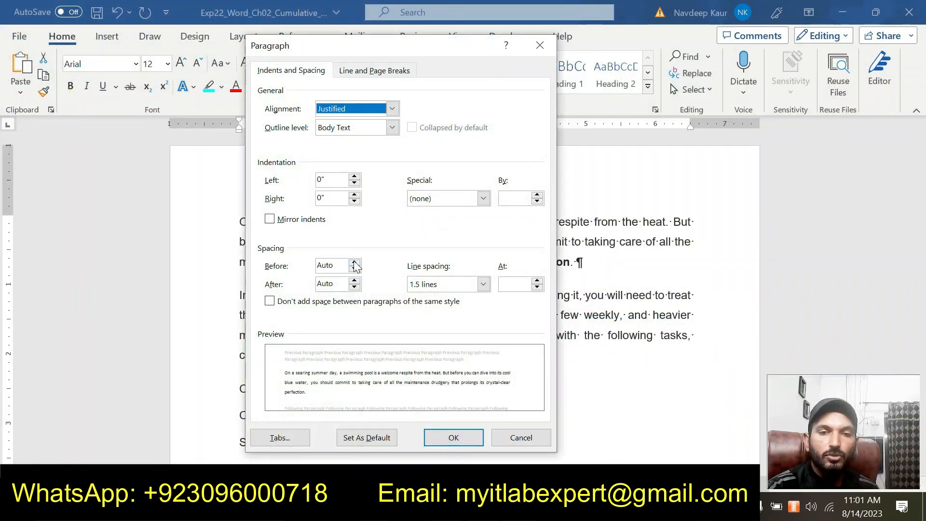
click(354, 262)
click(355, 280)
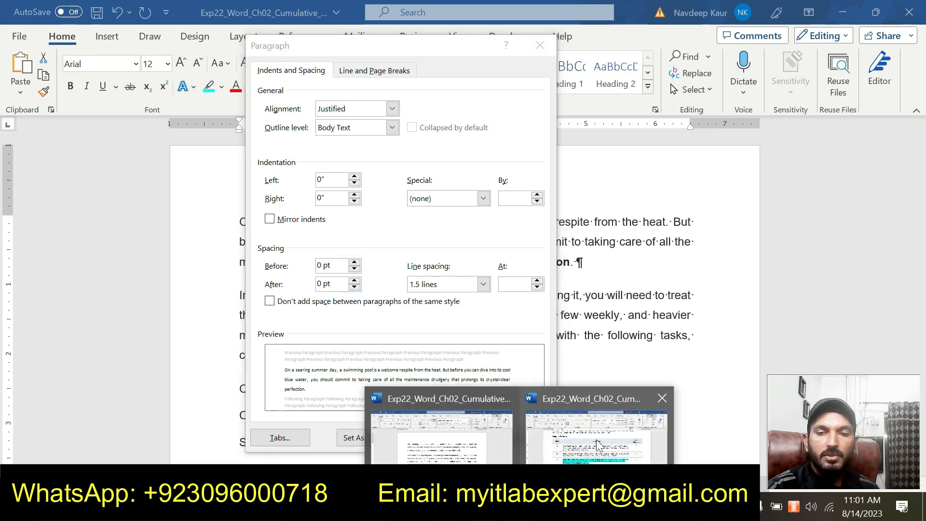
Apply a first line indent of 0.5" to the two body paragraphs and confirm the paragraph settings.
mouse_move(598, 444)
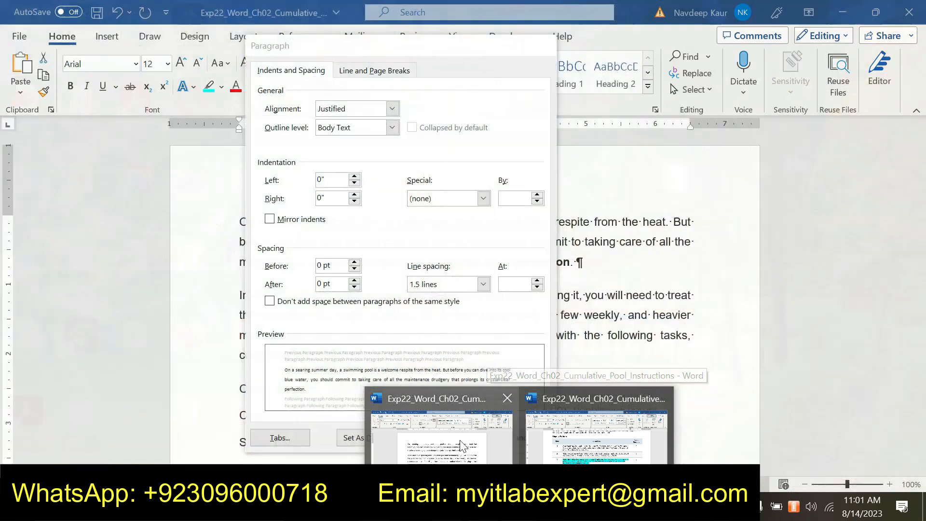
click(441, 429)
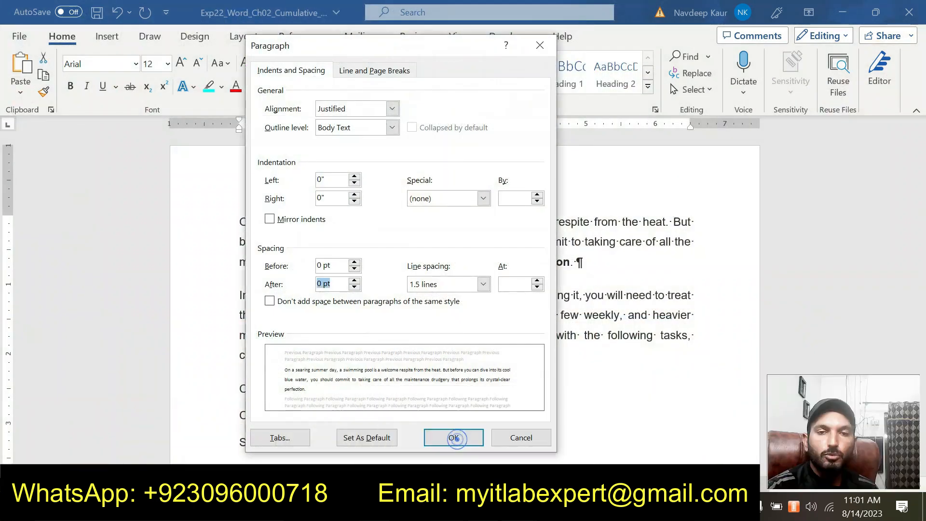
click(483, 199)
click(441, 218)
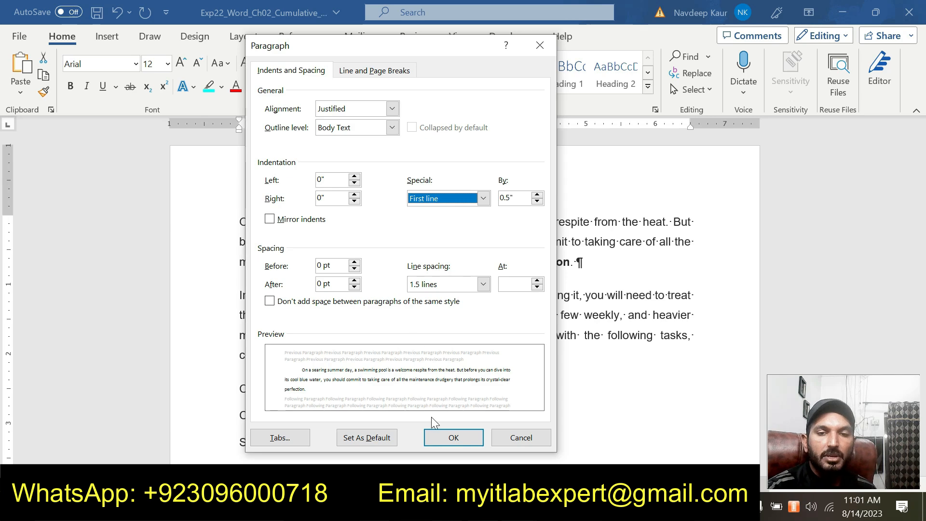
click(452, 437)
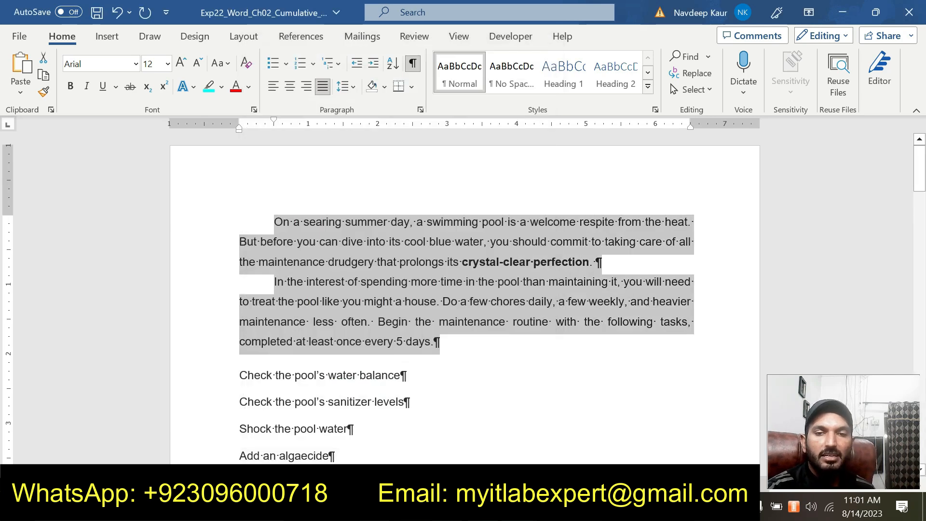
click(461, 353)
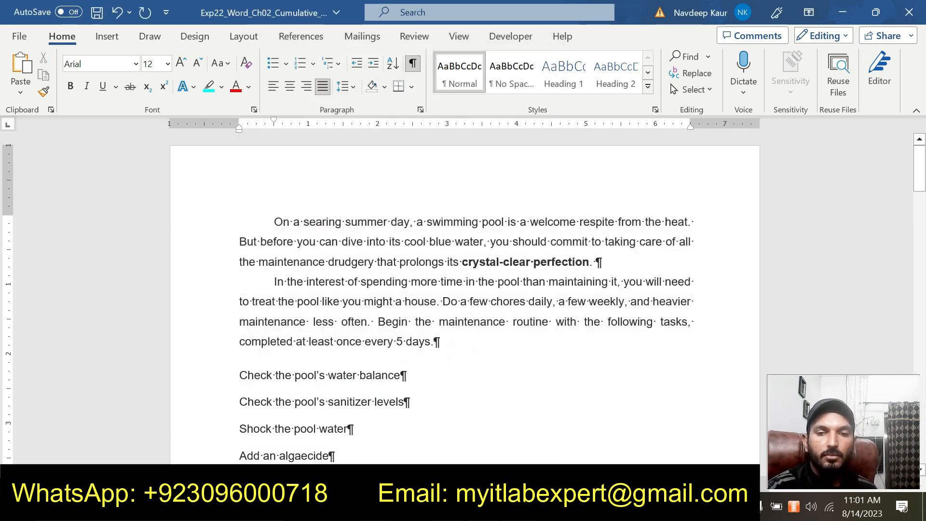
In the instructions document, remove the highlight from the step 3 instructions and highlight the step 4 instructions in turquoise.
mouse_move(528, 510)
click(566, 441)
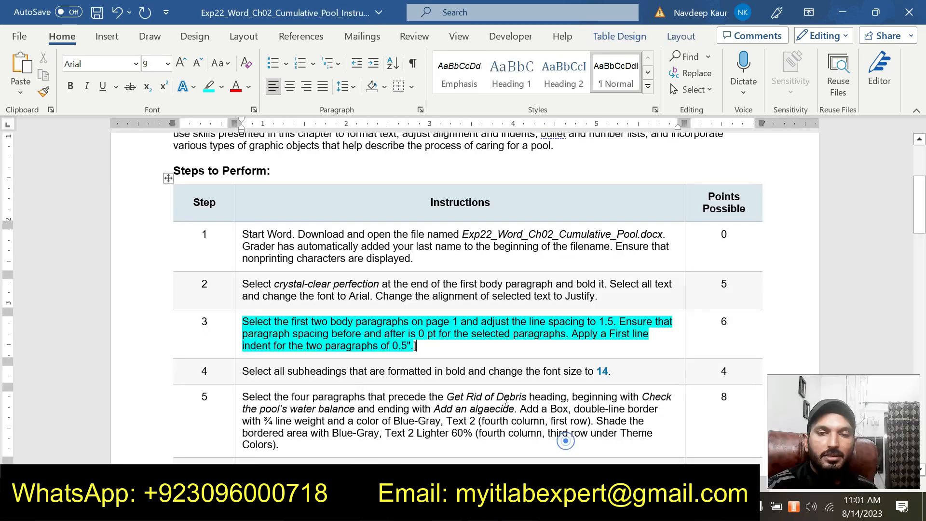
drag(412, 345, 242, 322)
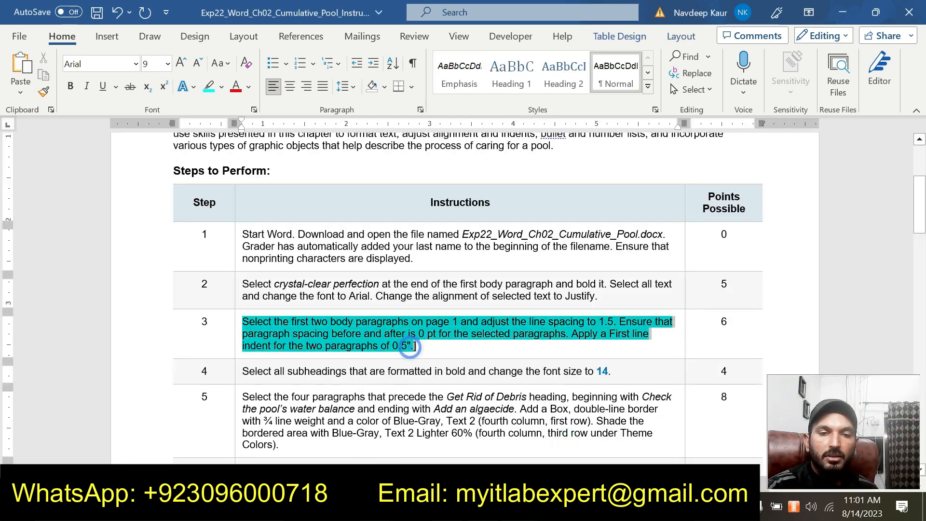
click(305, 290)
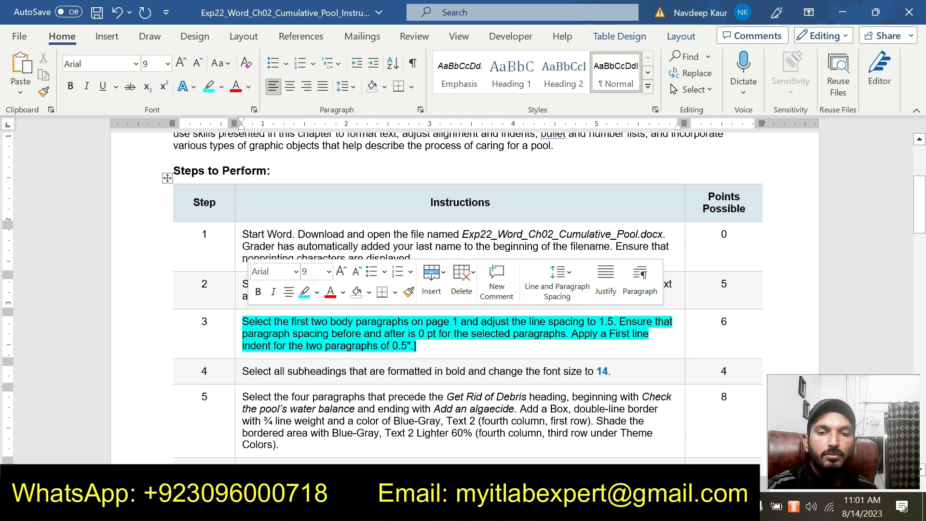
click(307, 295)
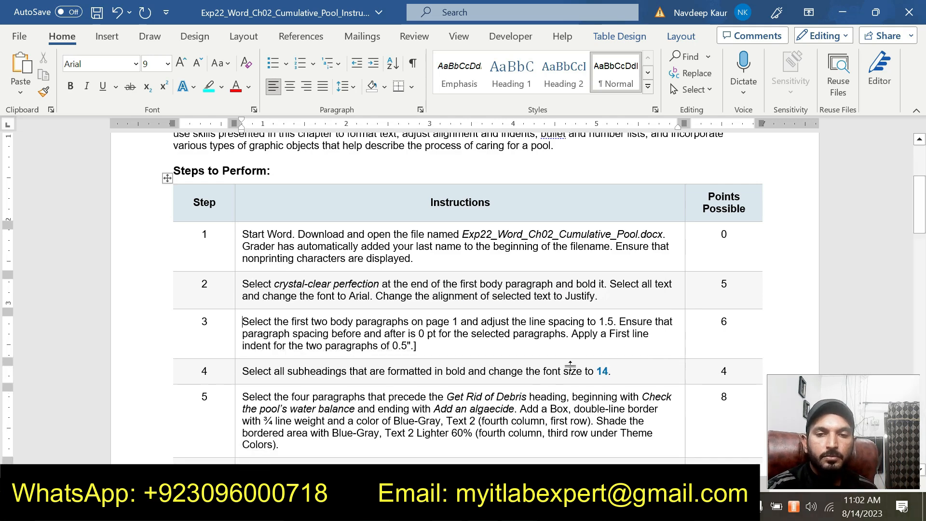
drag(611, 372, 242, 371)
click(307, 347)
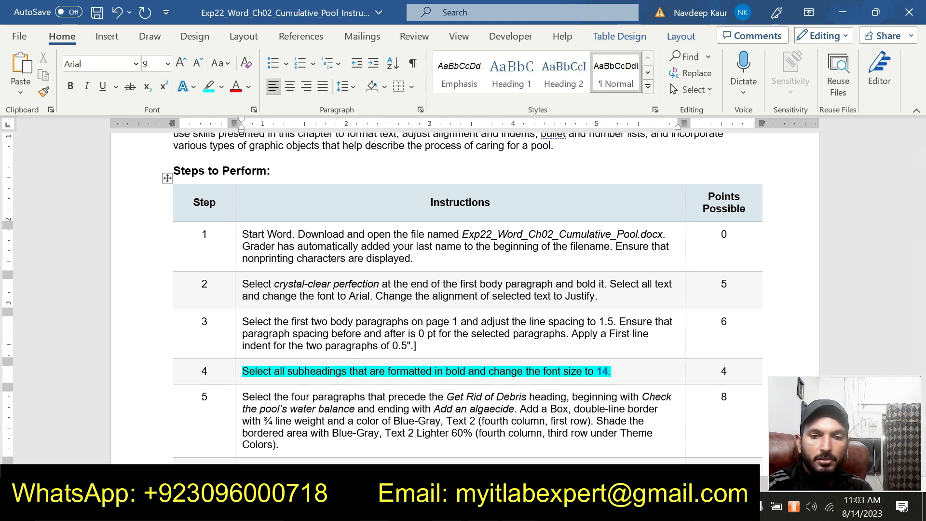
Return to the pool document and set the font size of the word "Get" in the "Get Rid of Debris" subheading to 14.
mouse_move(520, 511)
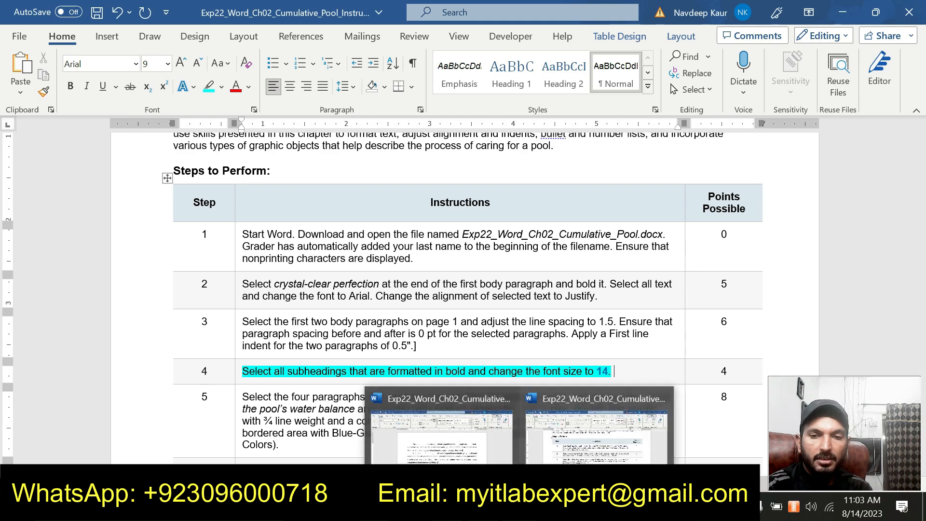
click(449, 449)
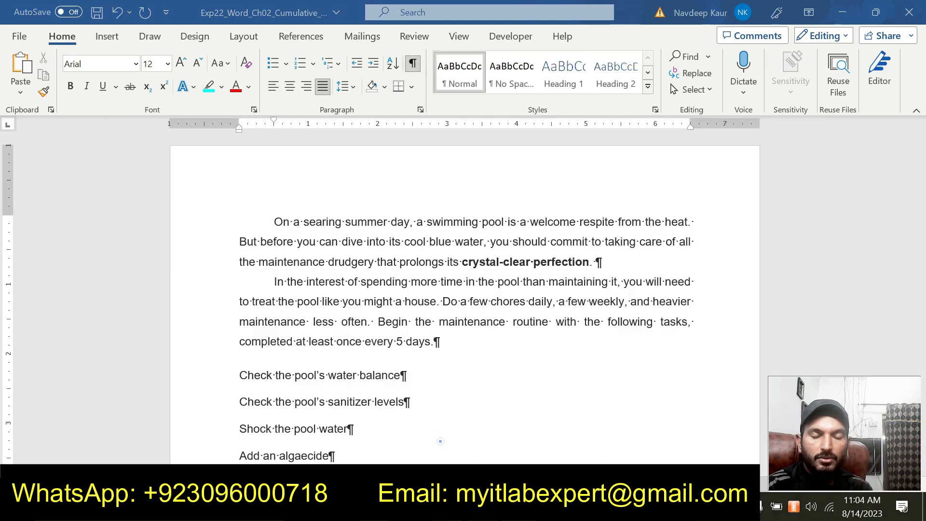
scroll(434, 168, down, 4)
click(255, 308)
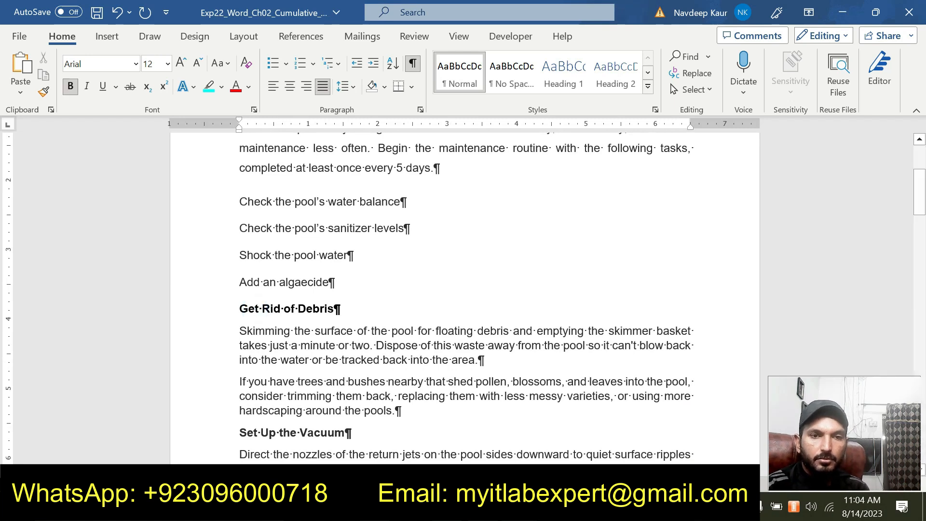
click(168, 63)
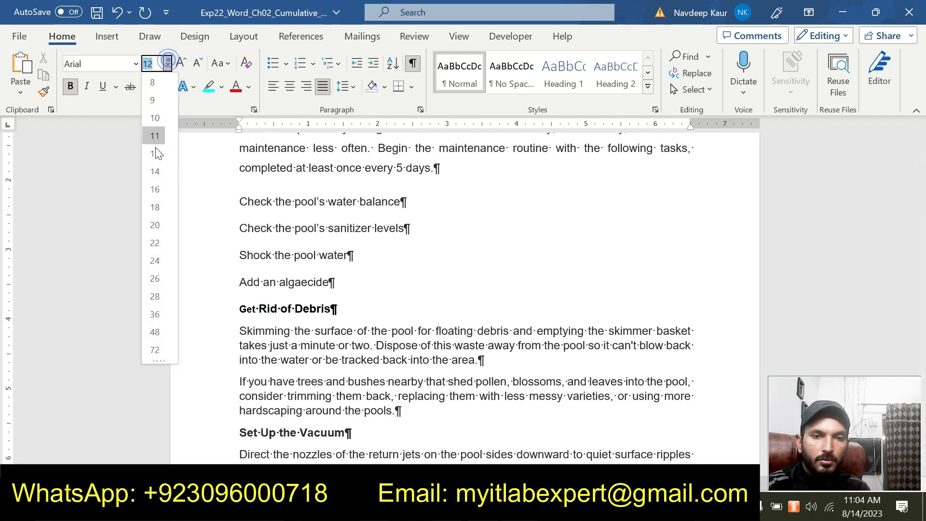
click(155, 171)
Try to set the font size of the "Set Up the Vacuum" subheading to 14 with only the insertion point in it.
scroll(155, 168, down, 3)
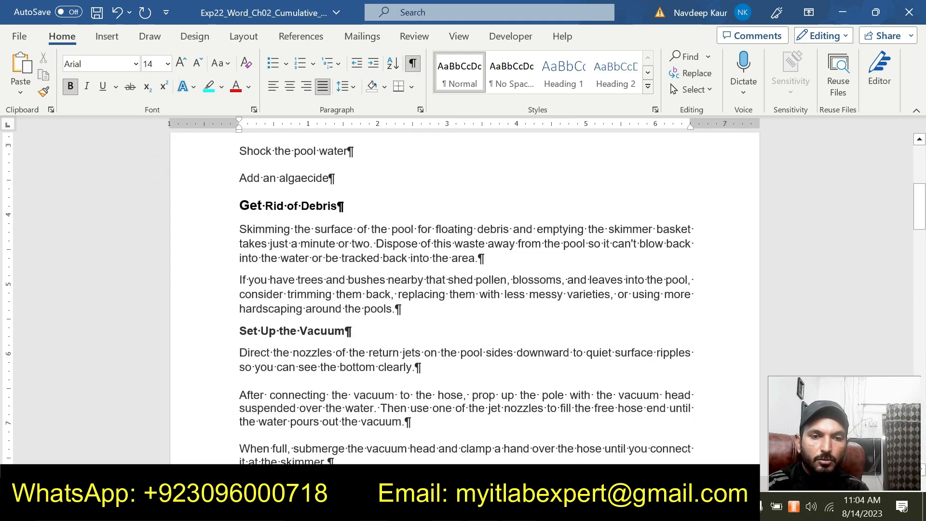
click(262, 331)
click(168, 64)
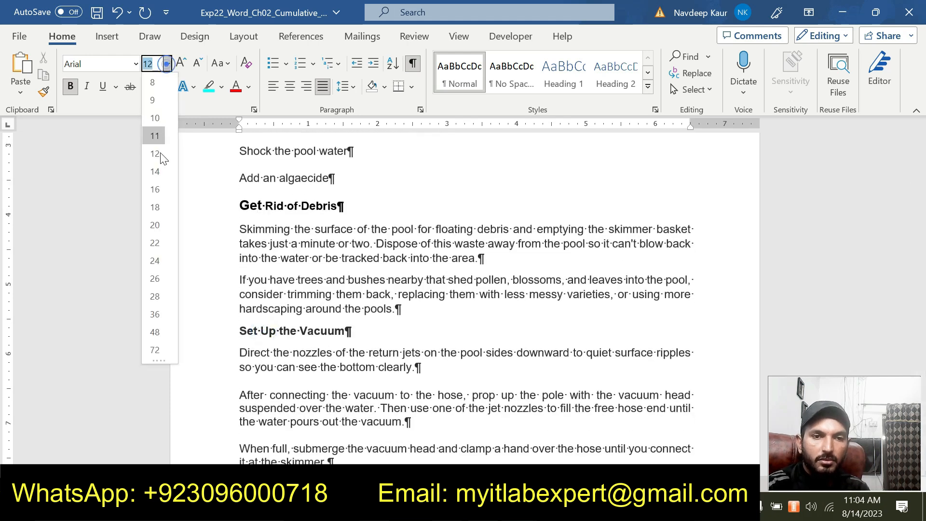
click(155, 172)
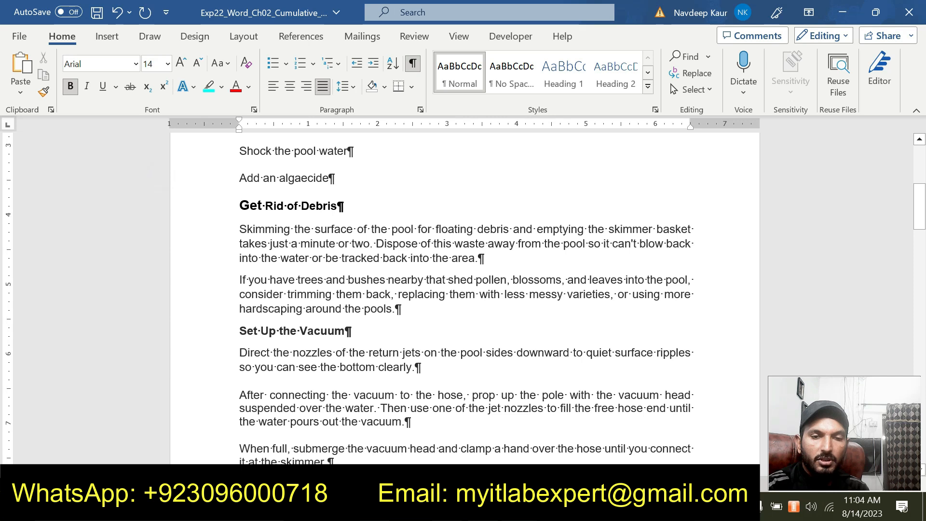
click(271, 322)
click(272, 331)
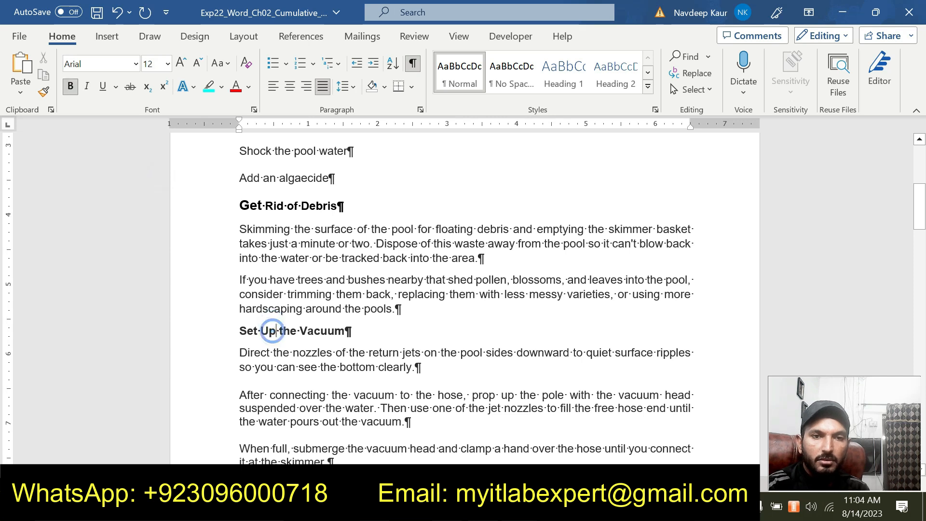
Set the font size of the entire "Get Rid of Debris" and "Set Up the Vacuum" subheadings to 14.
triple_click(352, 206)
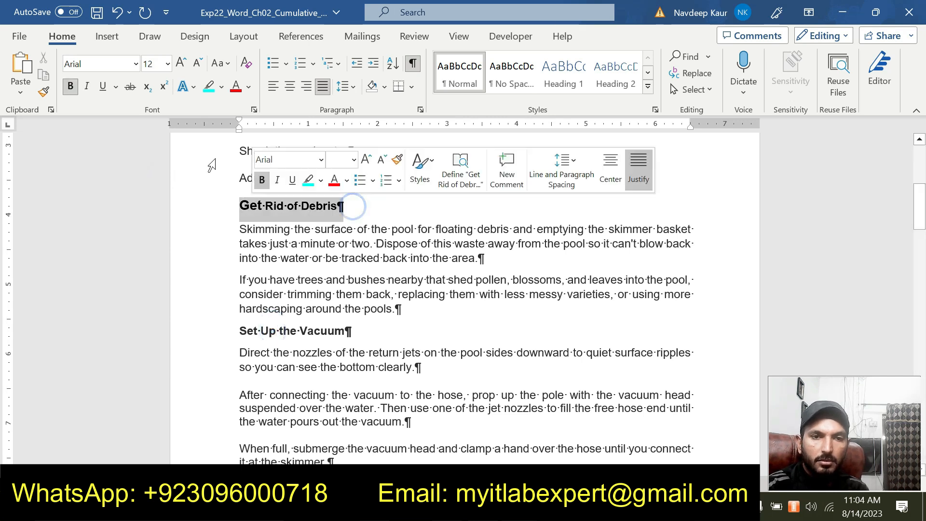
click(167, 64)
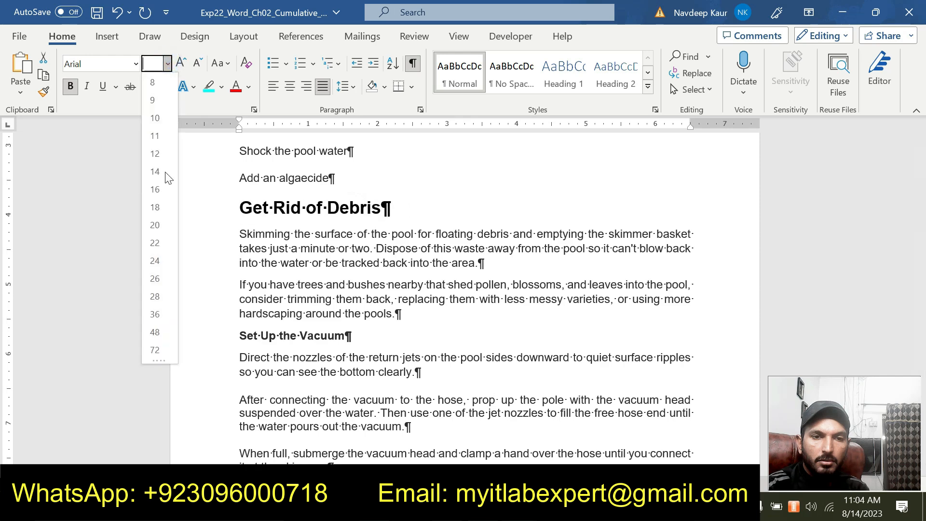
click(155, 172)
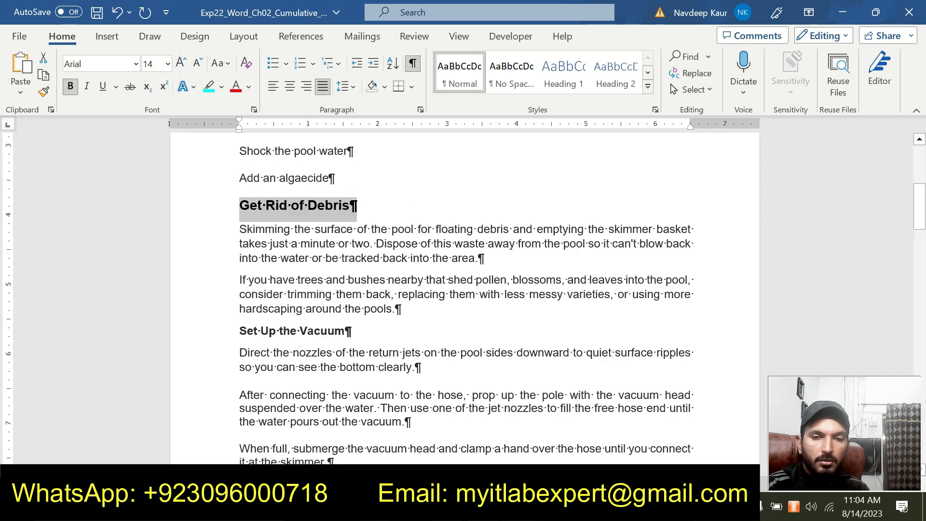
triple_click(352, 331)
click(167, 65)
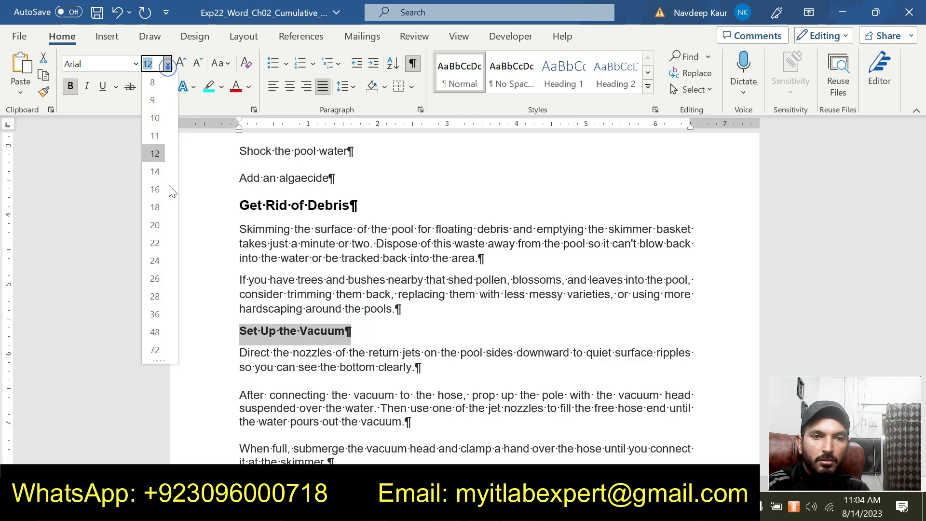
click(163, 172)
Set the font size of the "Vacuum the Pool" subheading to 14.
scroll(341, 313, down, 3)
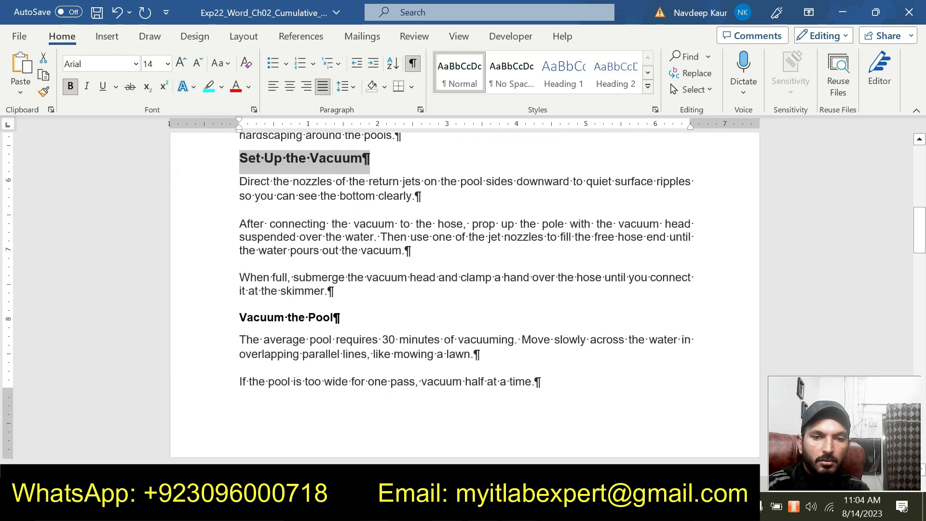
triple_click(341, 314)
click(168, 63)
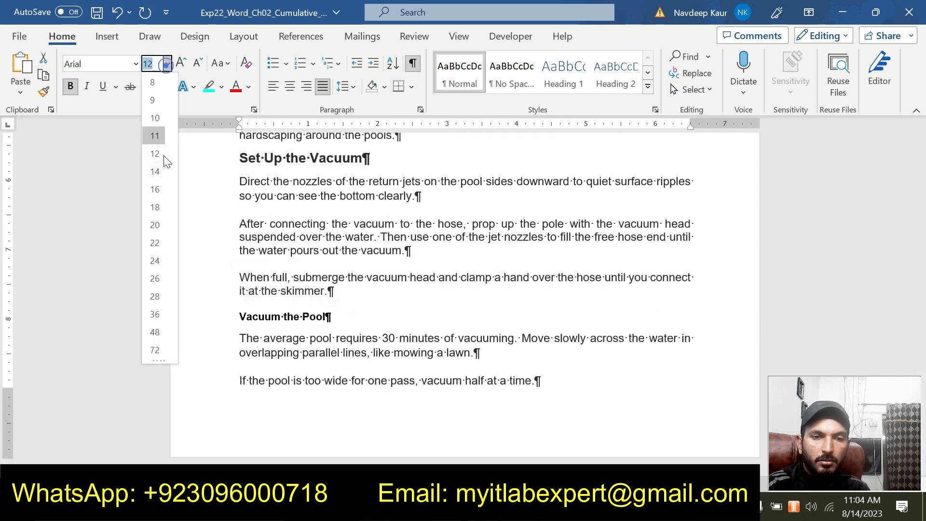
click(158, 175)
Set the font size of the "Adjust the Chemicals" and "Backwash the Filter" subheadings to 14.
scroll(463, 290, down, 8)
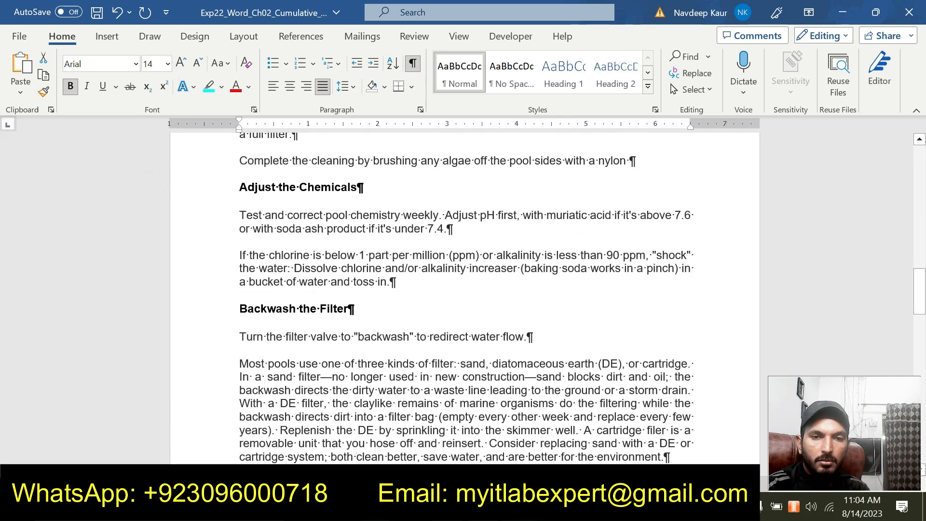
triple_click(372, 186)
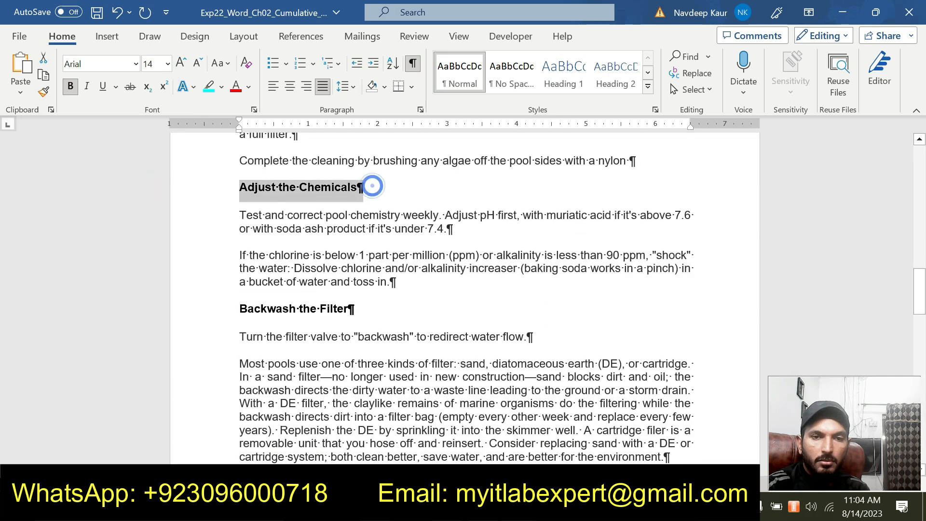
click(167, 65)
click(158, 171)
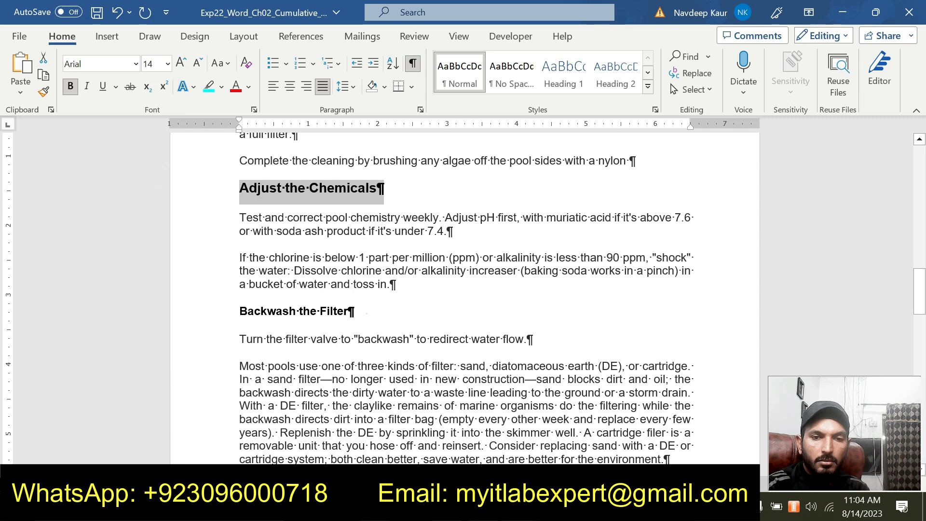
triple_click(367, 313)
triple_click(364, 311)
click(167, 63)
click(155, 171)
Set the font size of the "Clean the Pump Filter" and "Add Chlorine to the System" subheadings to 14.
scroll(154, 176, down, 5)
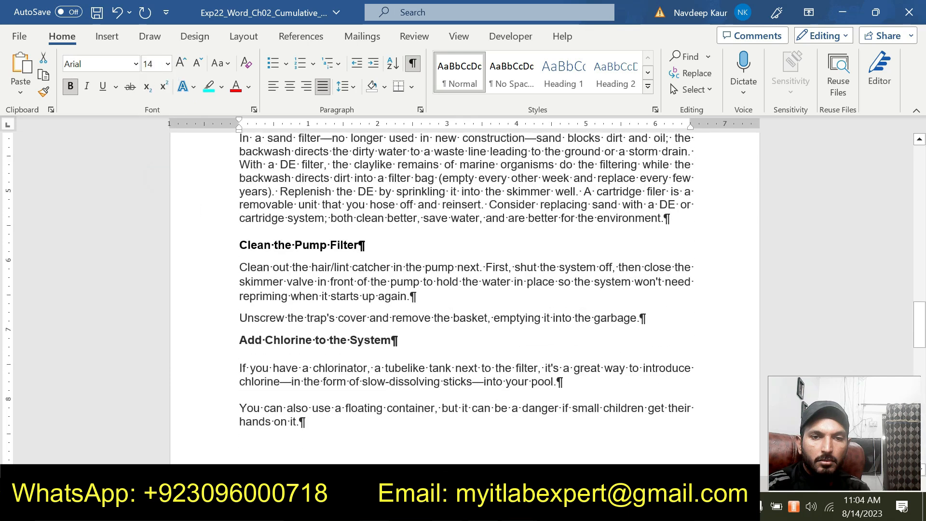
triple_click(368, 245)
click(167, 63)
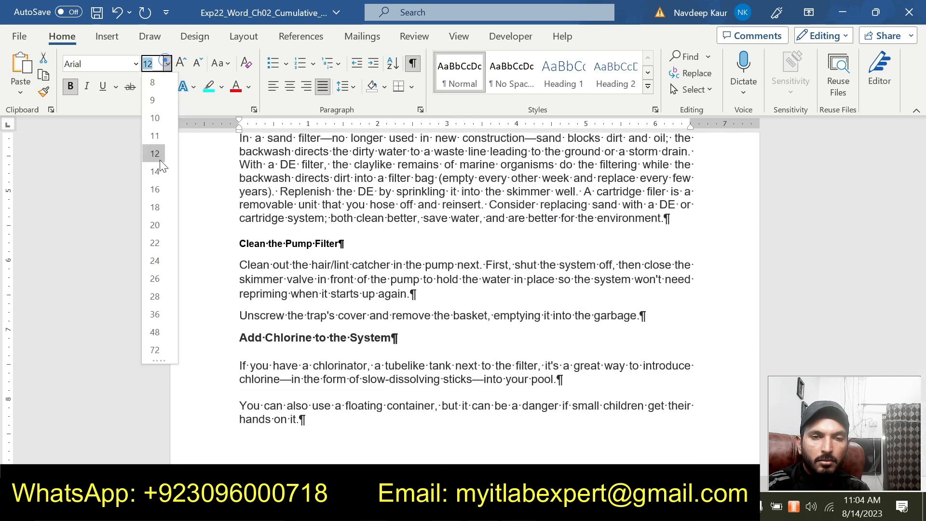
click(159, 169)
triple_click(410, 342)
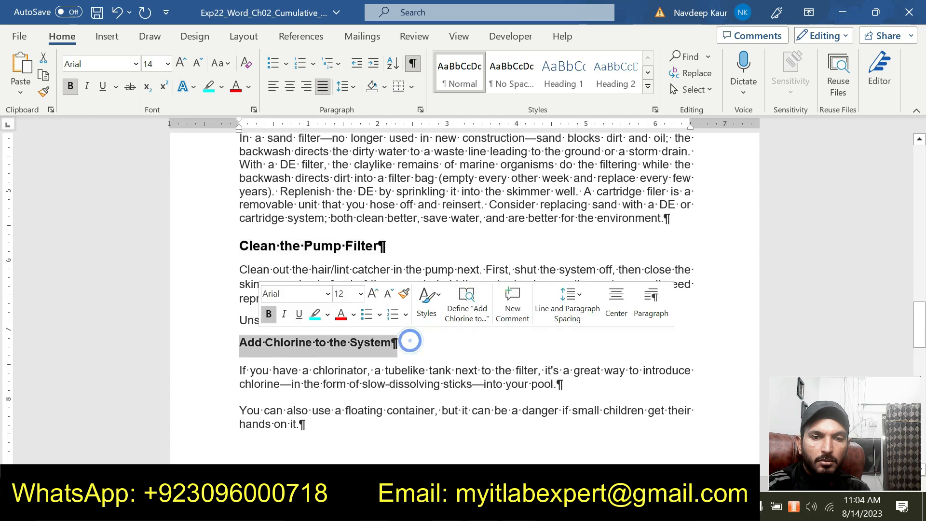
click(168, 63)
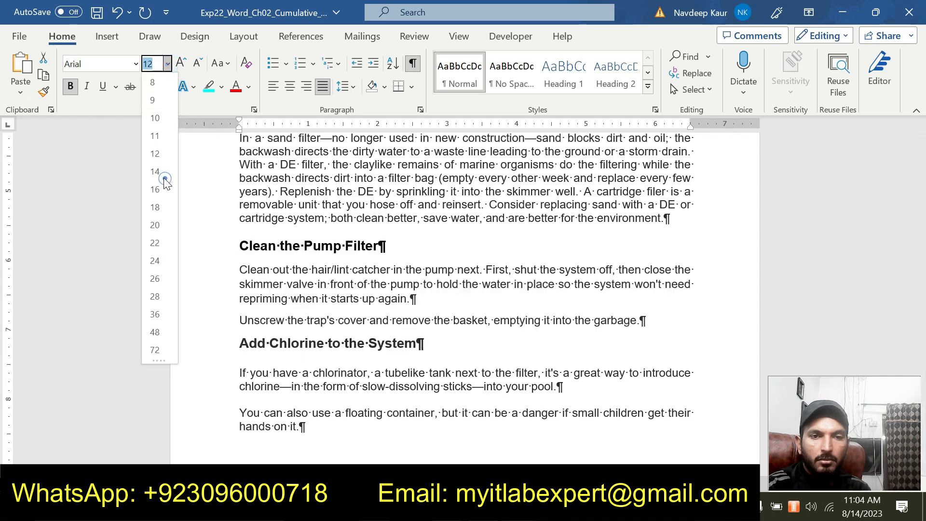
click(161, 172)
scroll(159, 174, down, 8)
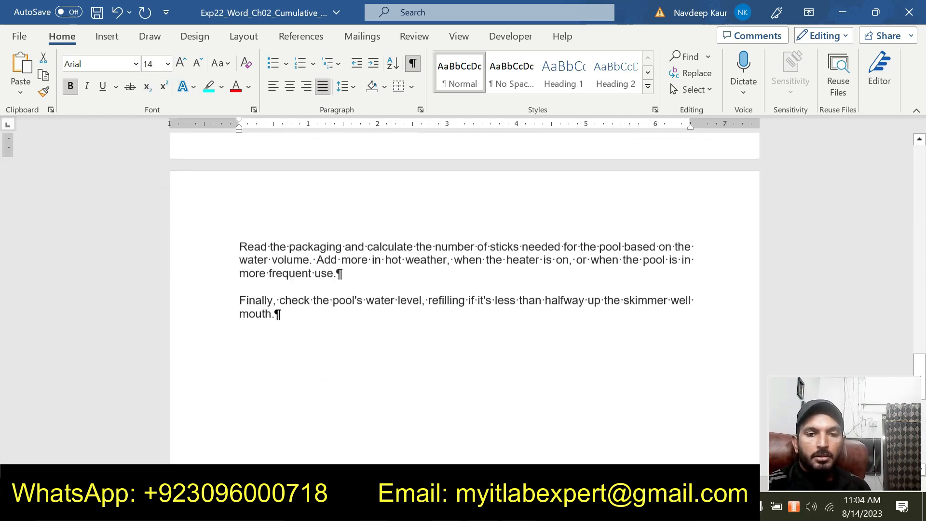
scroll(160, 175, up, 4)
scroll(465, 289, up, 15)
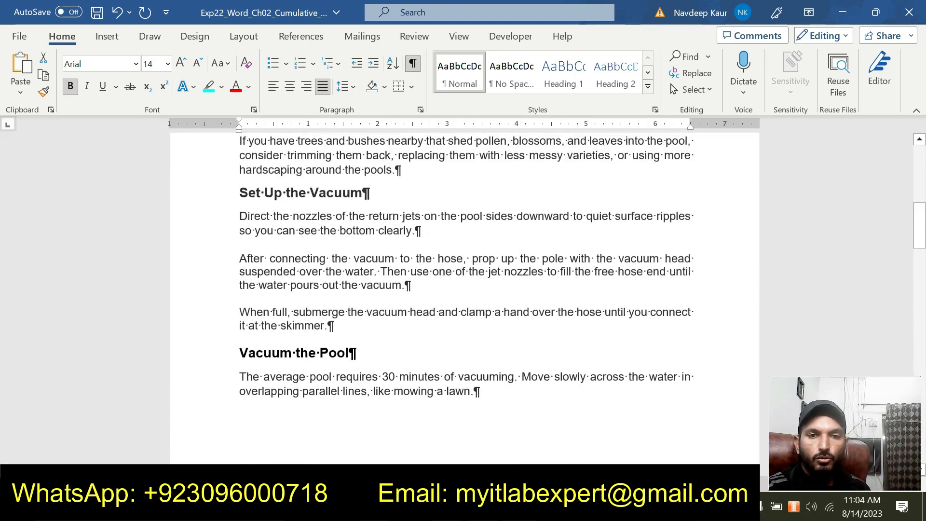
scroll(465, 289, up, 3)
scroll(465, 290, down, 3)
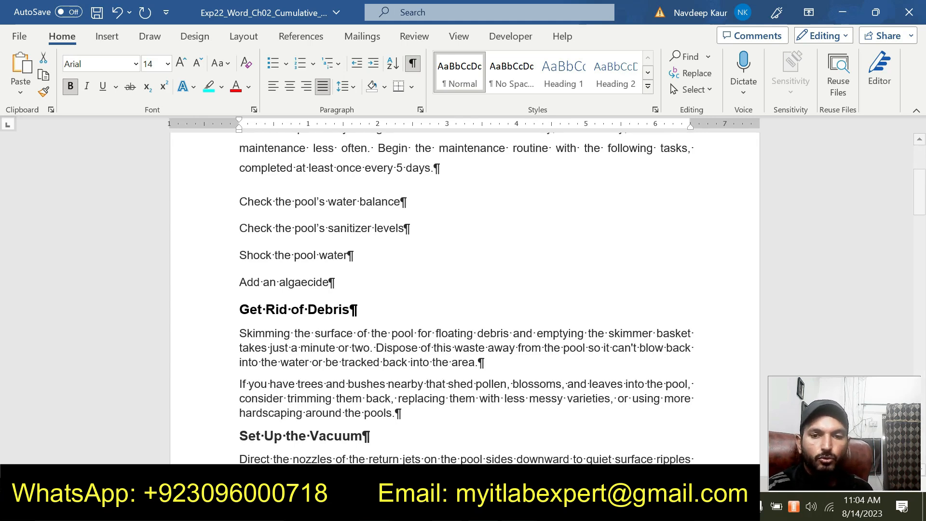
Switch to the instructions document, remove the highlight from the step 4 instructions and highlight the step 5 instructions in turquoise.
click(573, 459)
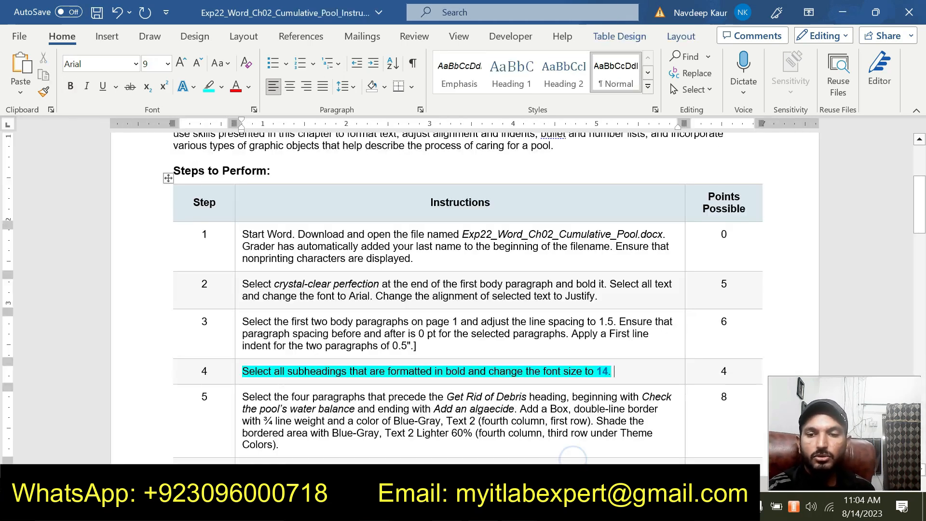
drag(242, 371, 611, 365)
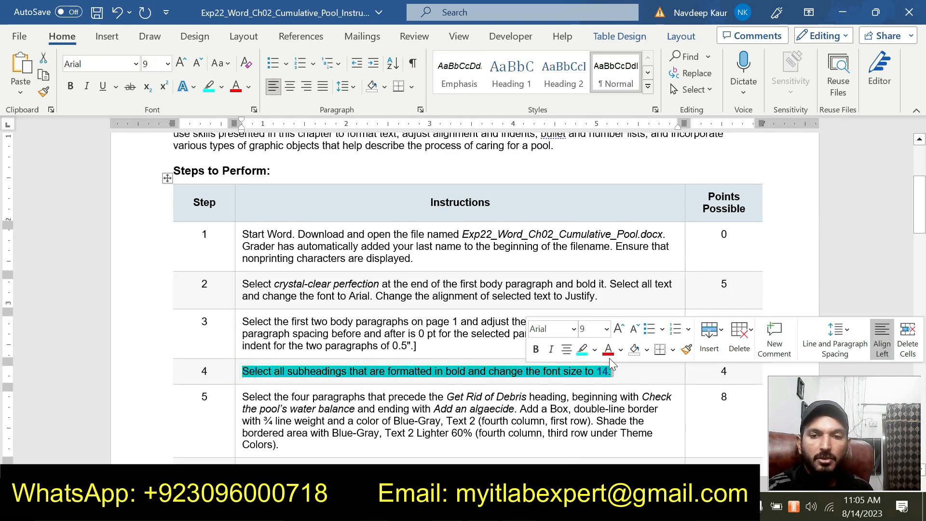
click(584, 351)
scroll(584, 351, down, 3)
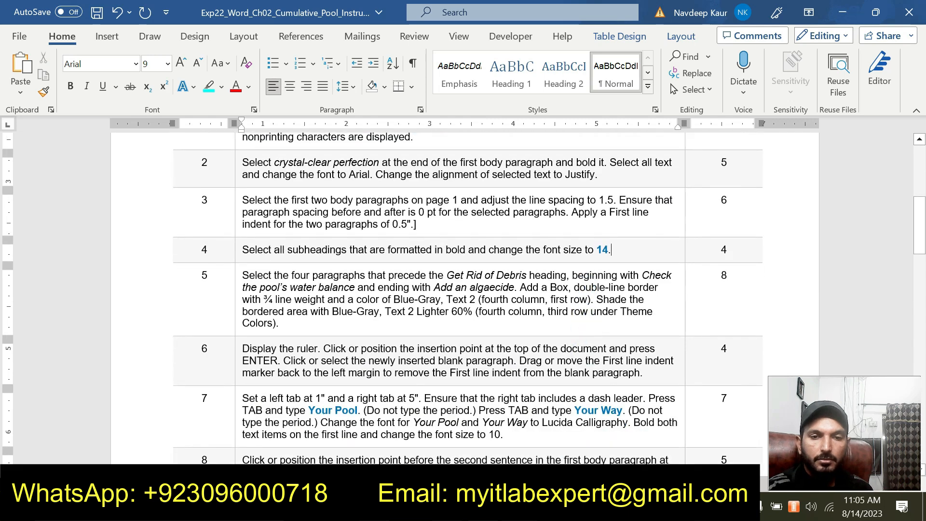
drag(242, 275, 298, 325)
click(303, 255)
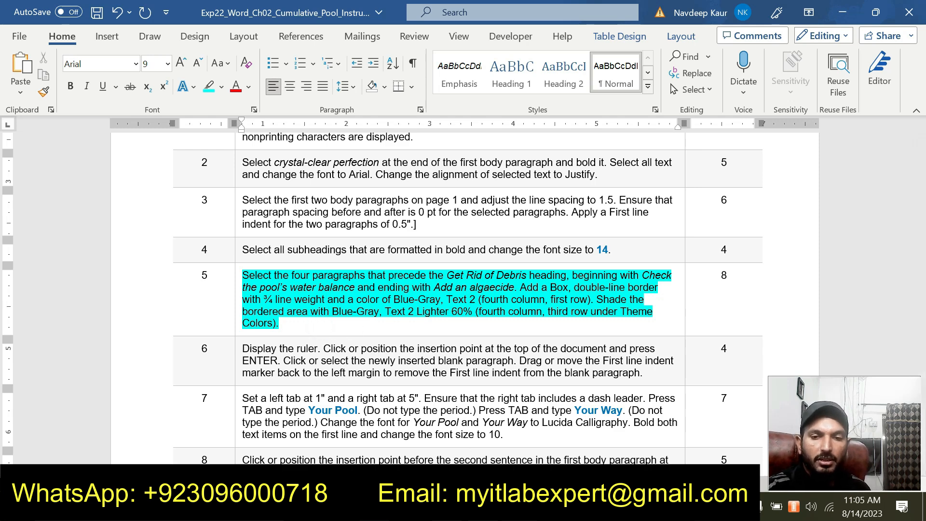
Return to the pool document and choose a Box border for the four paragraphs from "Check the pool's water balance" to "Add an algaecide".
click(521, 506)
click(455, 453)
scroll(455, 454, up, 1)
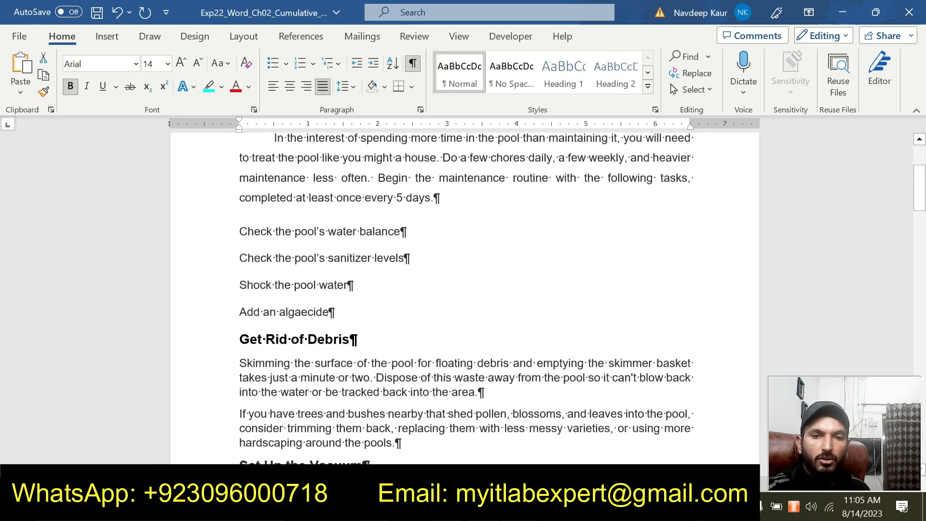
drag(239, 236, 343, 316)
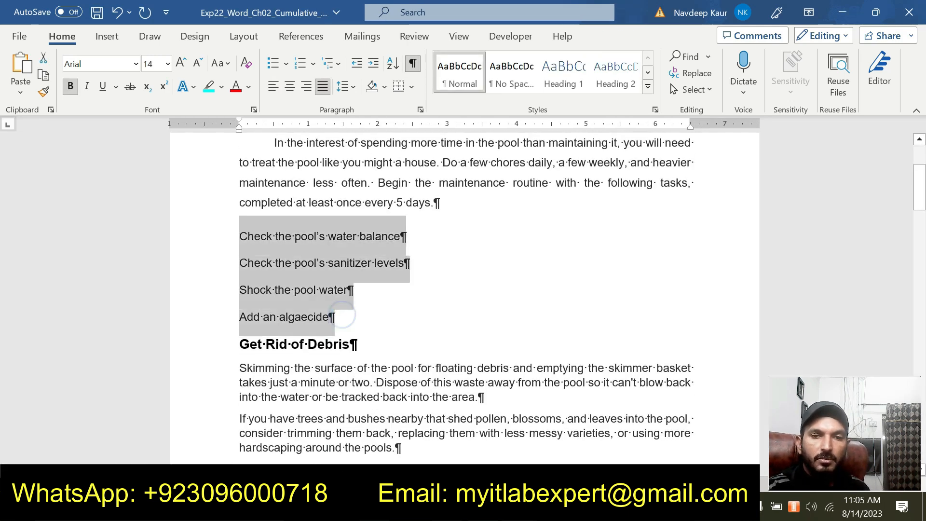
click(521, 507)
mouse_move(574, 438)
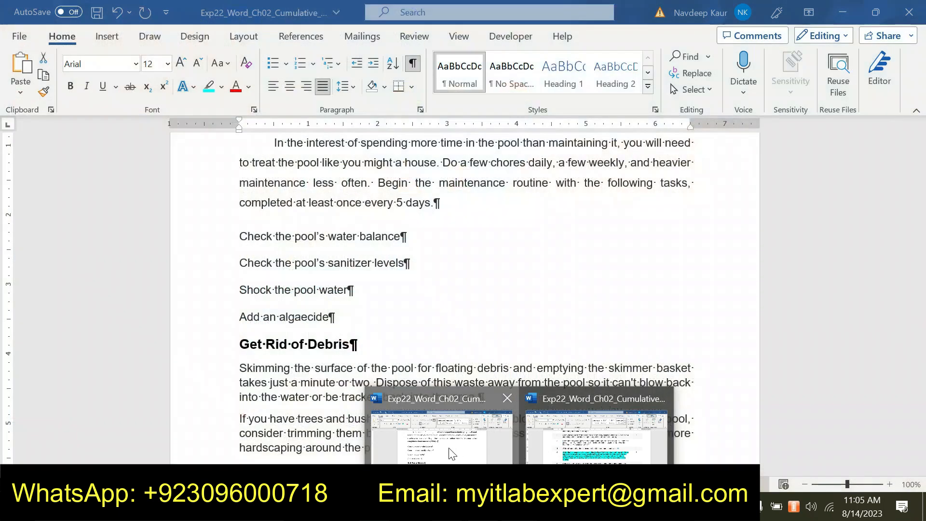
click(443, 440)
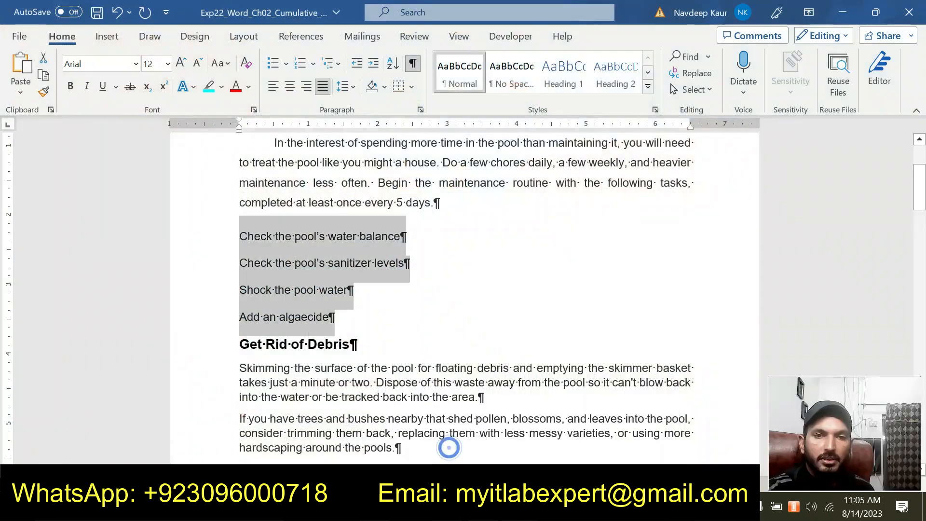
click(413, 86)
click(435, 425)
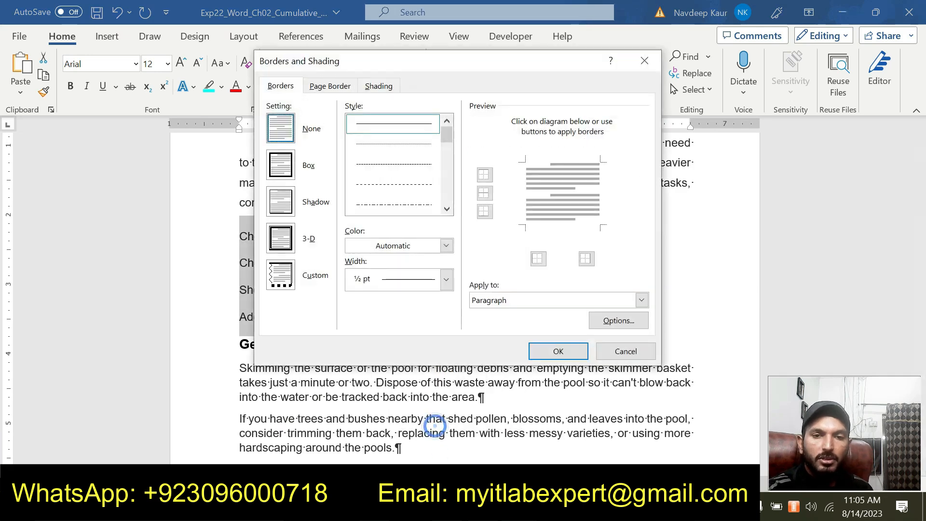
click(282, 164)
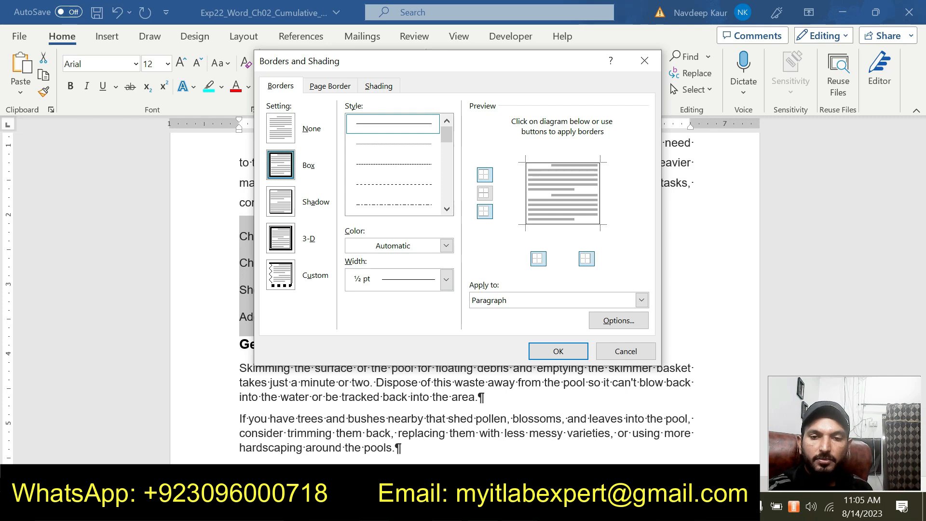
Check the step 5 border requirements and set the box border to a double-line style with a width of ¾ pt.
click(520, 507)
mouse_move(573, 463)
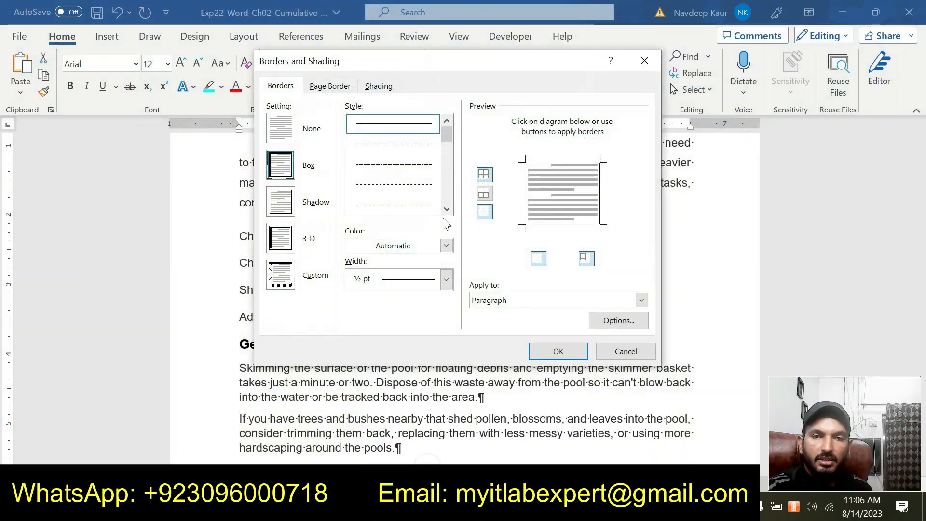
click(446, 209)
click(446, 209)
click(421, 205)
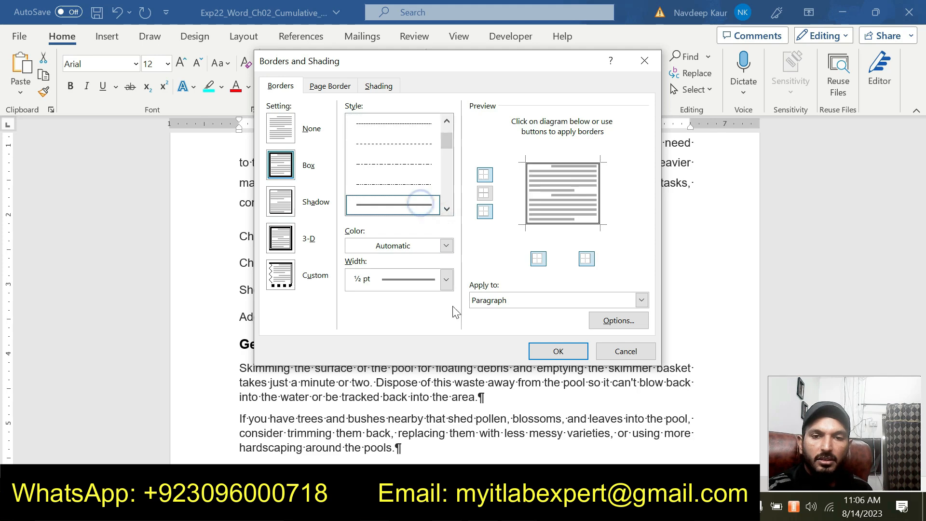
click(446, 279)
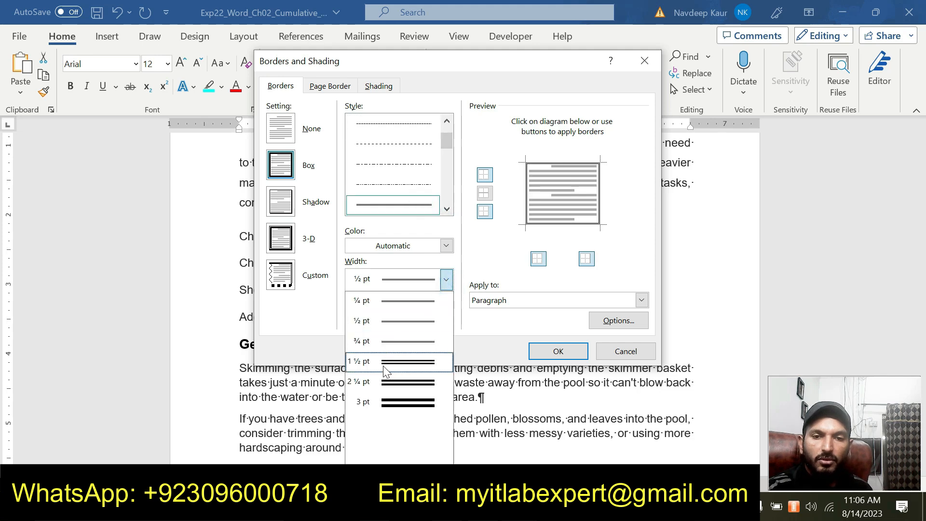
click(386, 341)
Check the step 5 color requirement in the instructions and set the box border's color to Blue-Gray, Text 2.
mouse_move(520, 510)
mouse_move(549, 419)
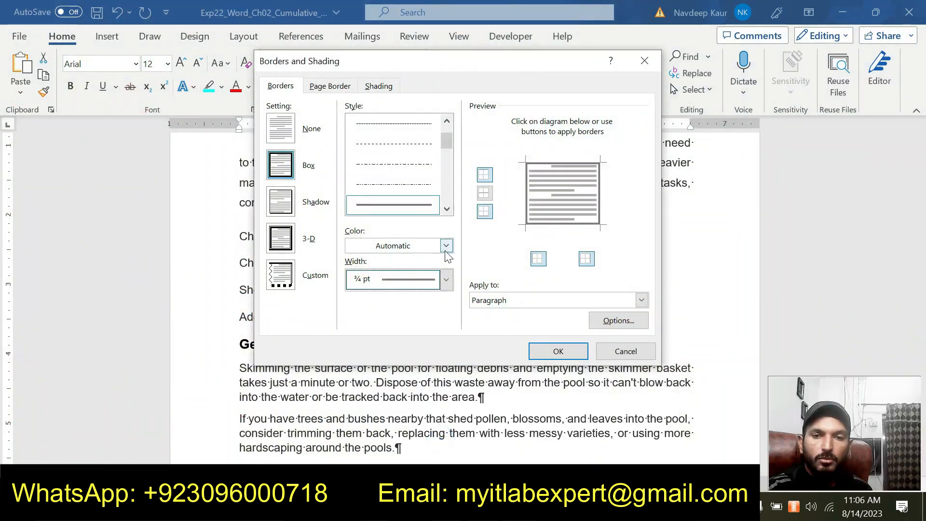
click(446, 247)
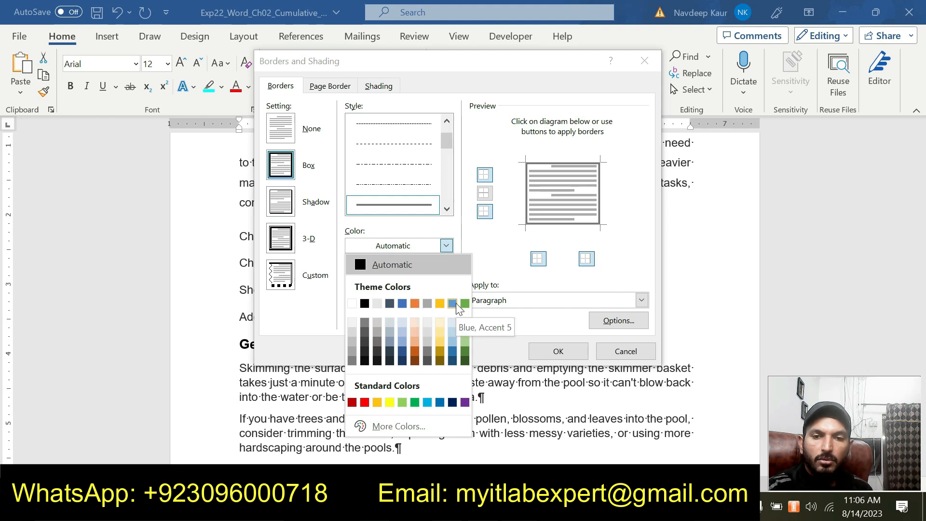
click(390, 304)
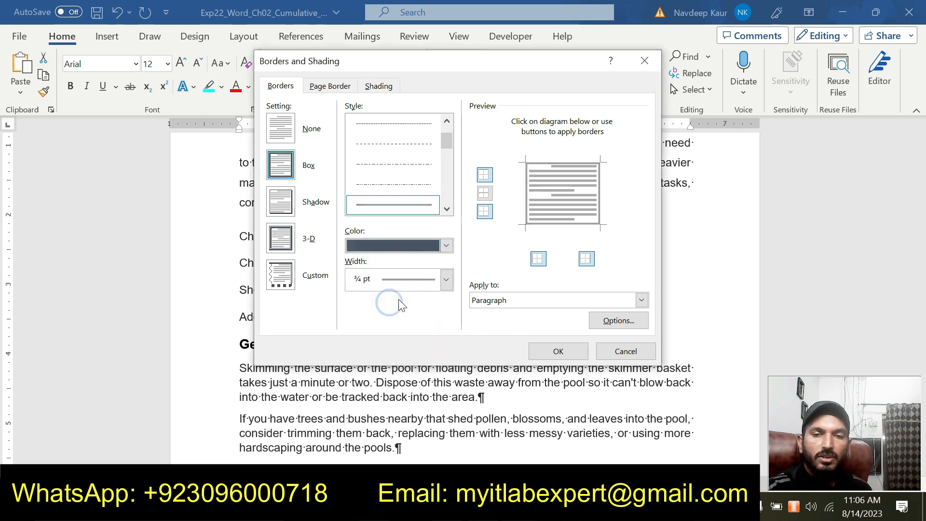
Set the shading fill of the four bordered paragraphs to Blue-Gray, Text 2, Lighter 60% and apply the border and shading.
click(387, 92)
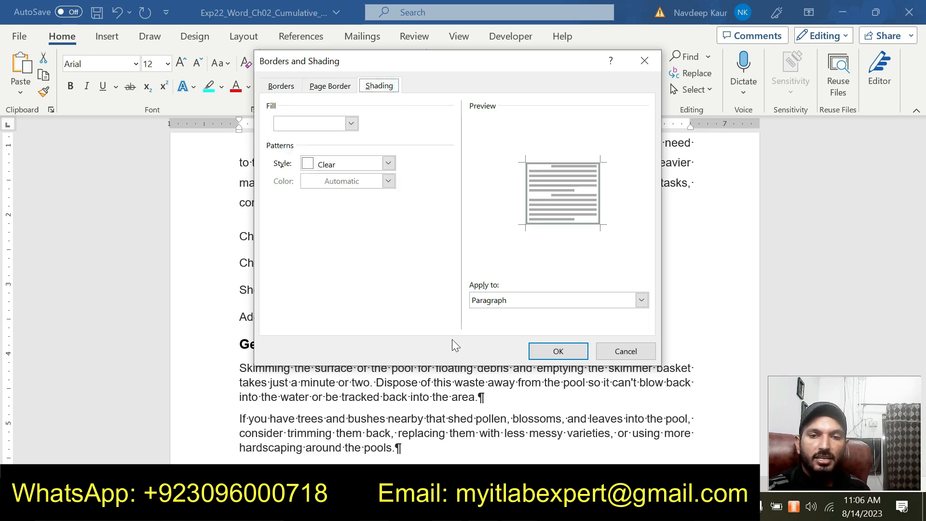
mouse_move(519, 509)
click(556, 456)
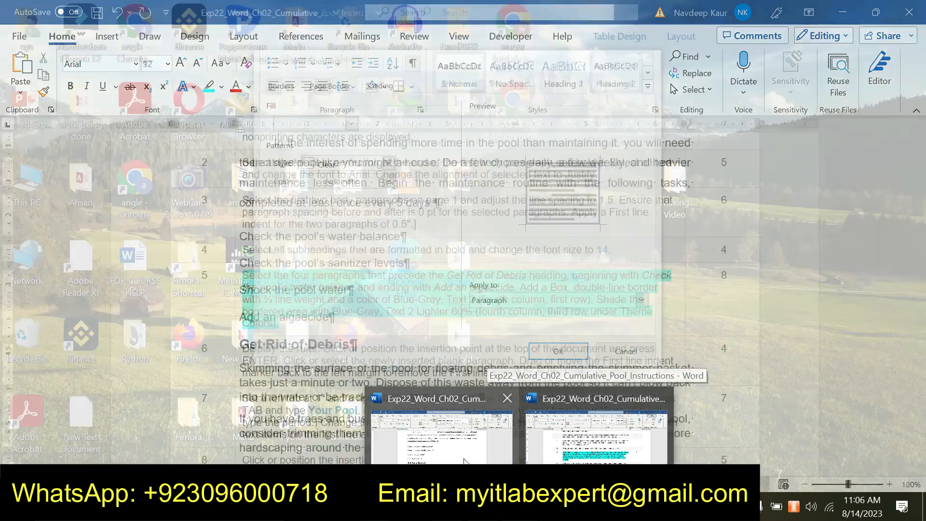
click(441, 439)
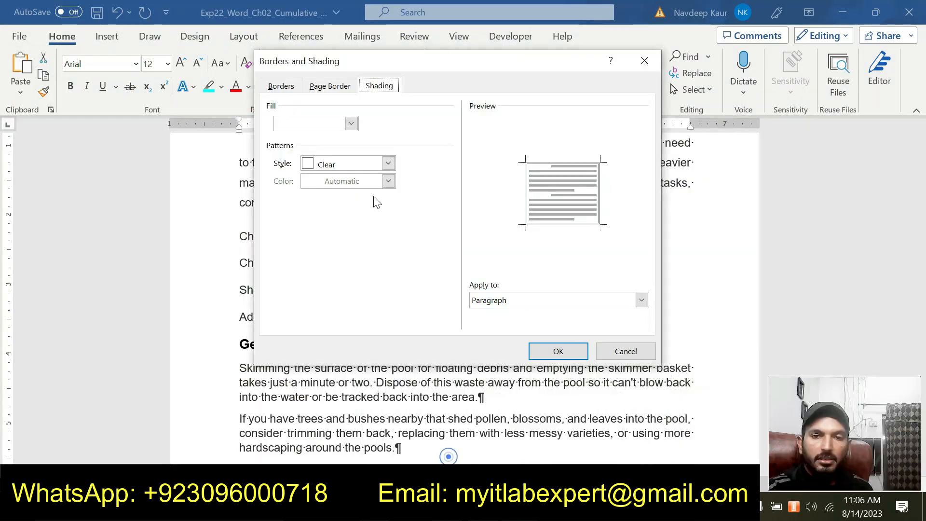
click(351, 123)
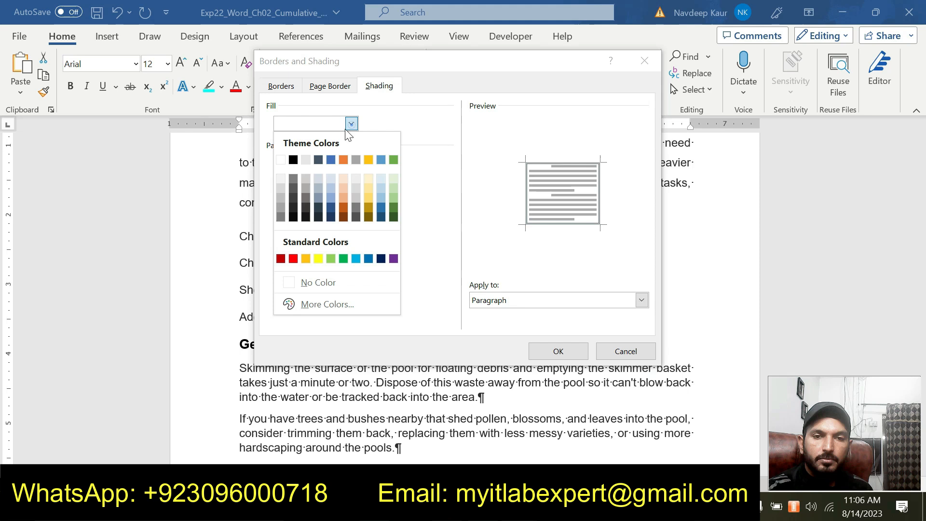
click(319, 189)
click(558, 351)
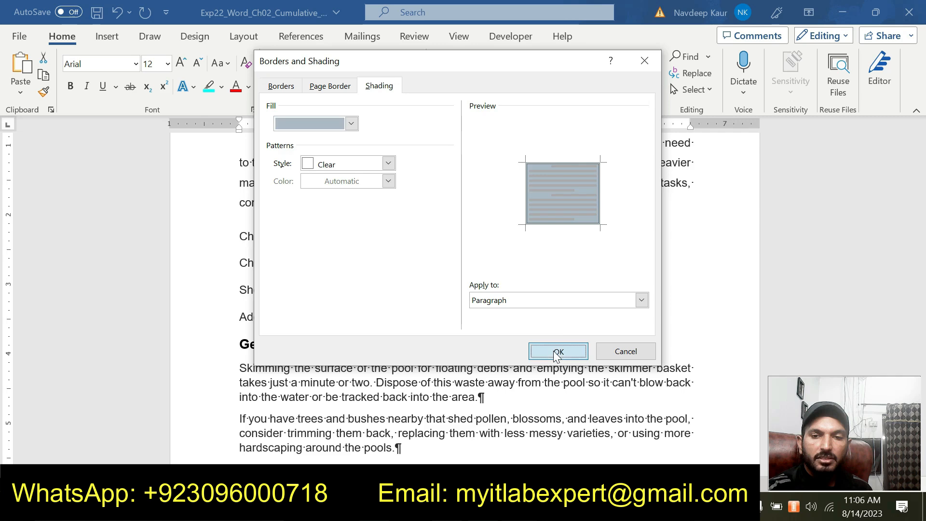
click(464, 310)
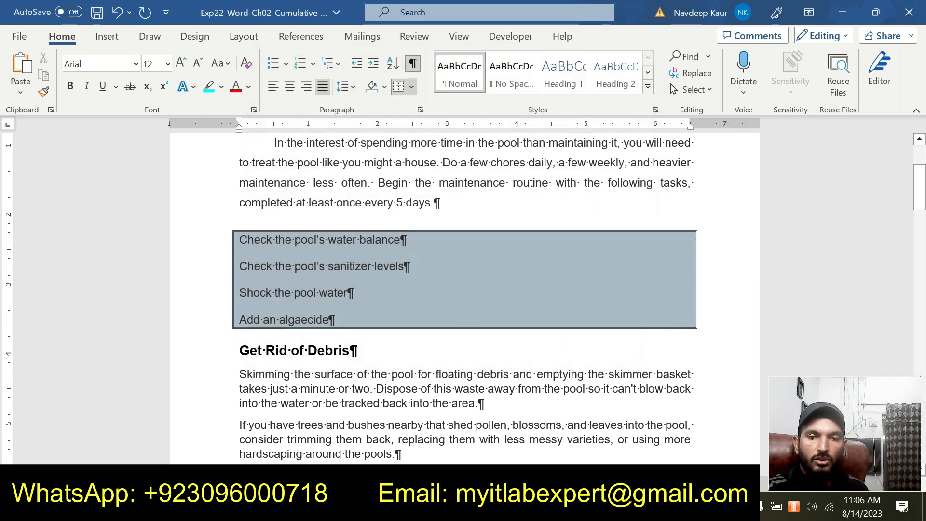
Switch to the instructions document, remove the highlight from the step 5 instructions and highlight the step 6 instructions in turquoise.
click(574, 456)
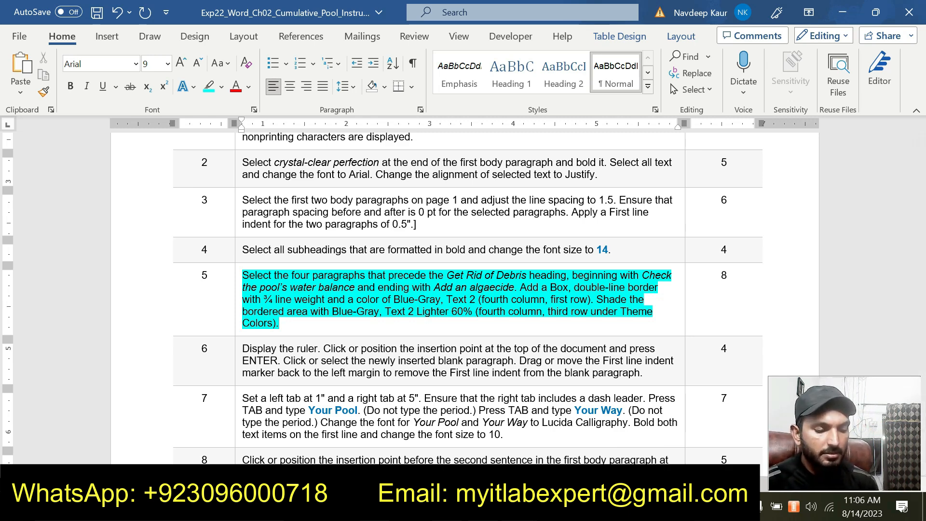
drag(280, 323, 250, 274)
click(306, 252)
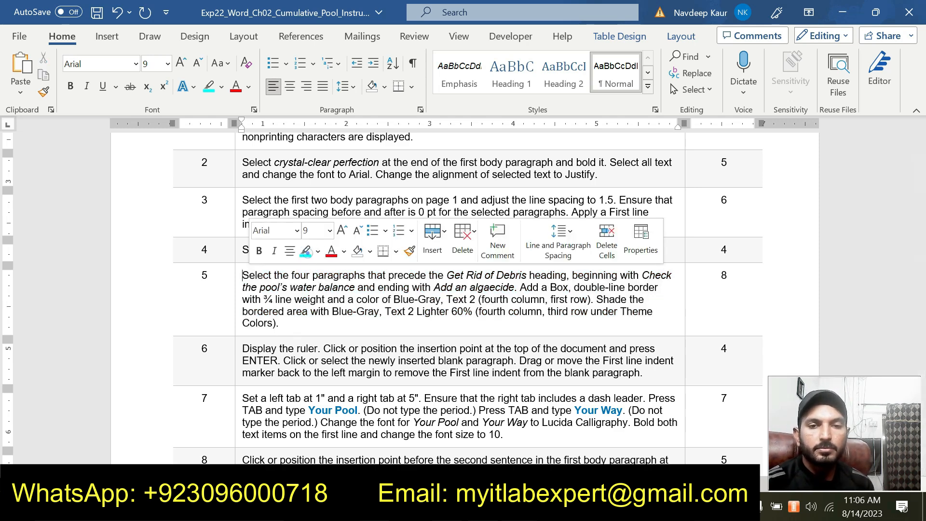
scroll(463, 300, down, 1)
mouse_move(572, 333)
mouse_down()
mouse_move(647, 332)
mouse_move(242, 308)
mouse_up()
click(316, 281)
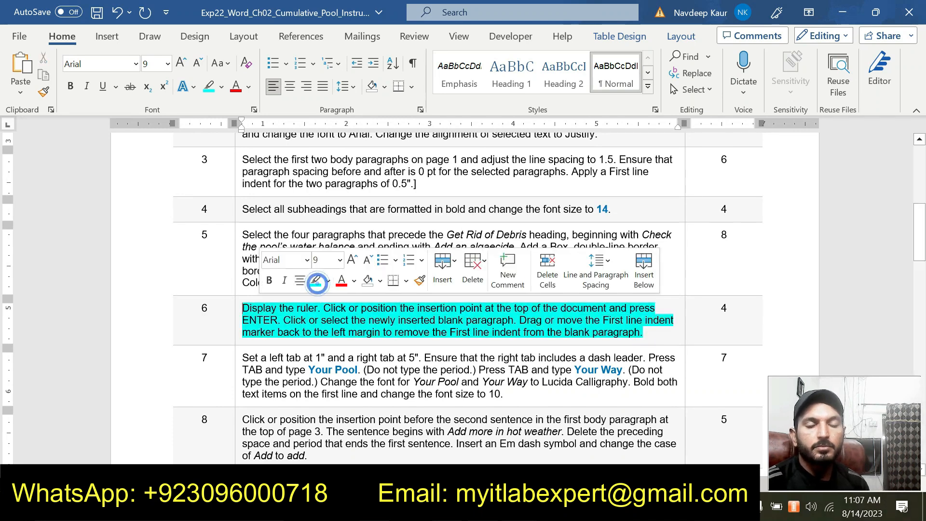
click(333, 332)
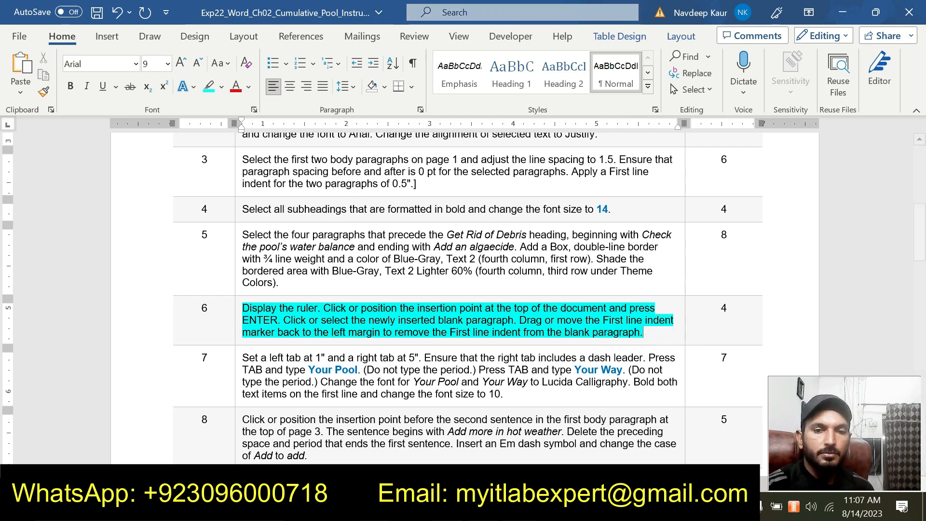
Return to the pool document, check that the ruler is displayed and insert a blank paragraph at the top of the document.
mouse_move(520, 508)
click(468, 453)
scroll(468, 453, up, 3)
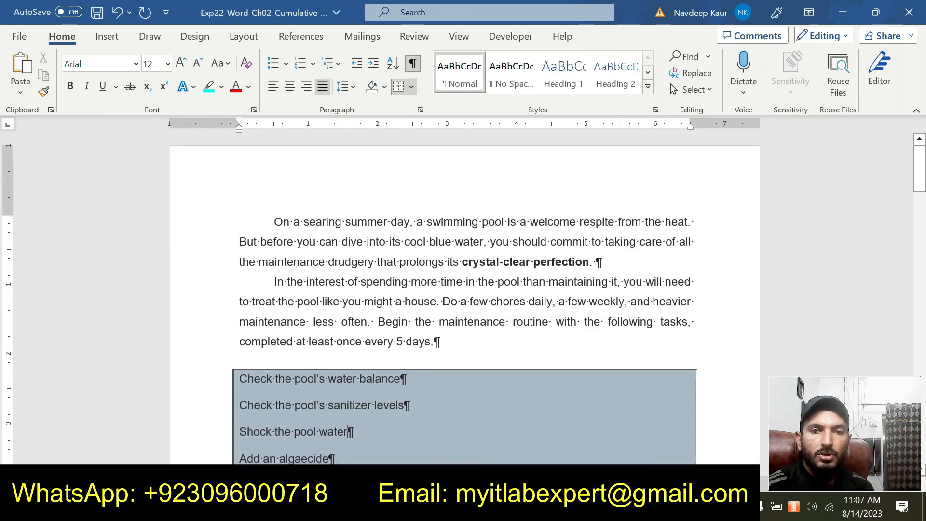
click(459, 36)
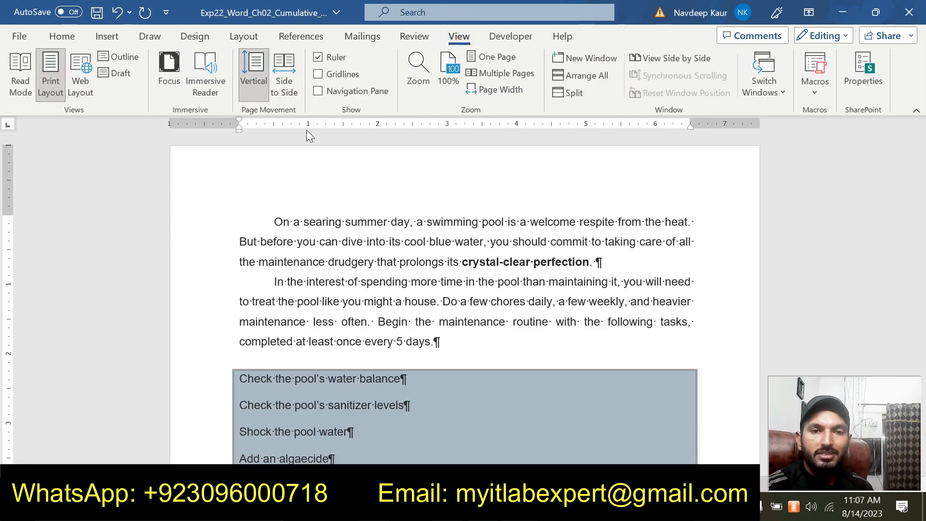
click(271, 221)
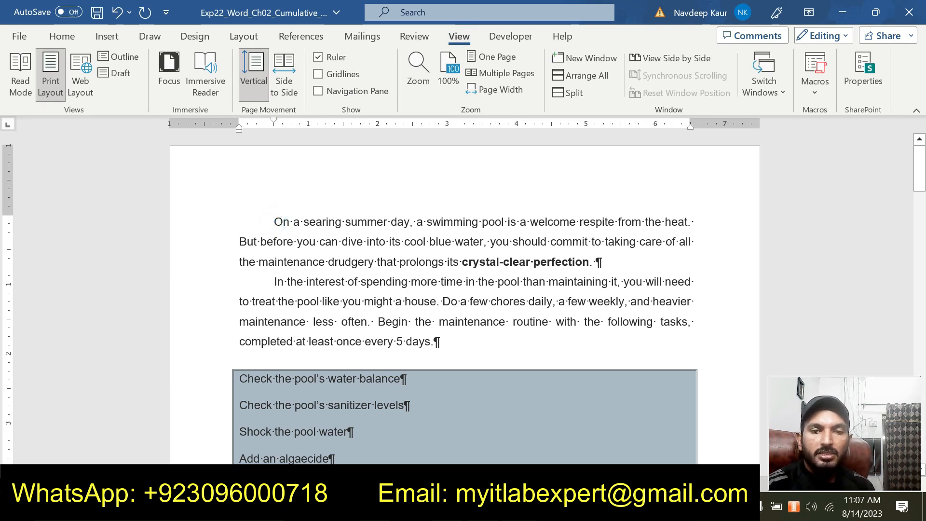
key(Return)
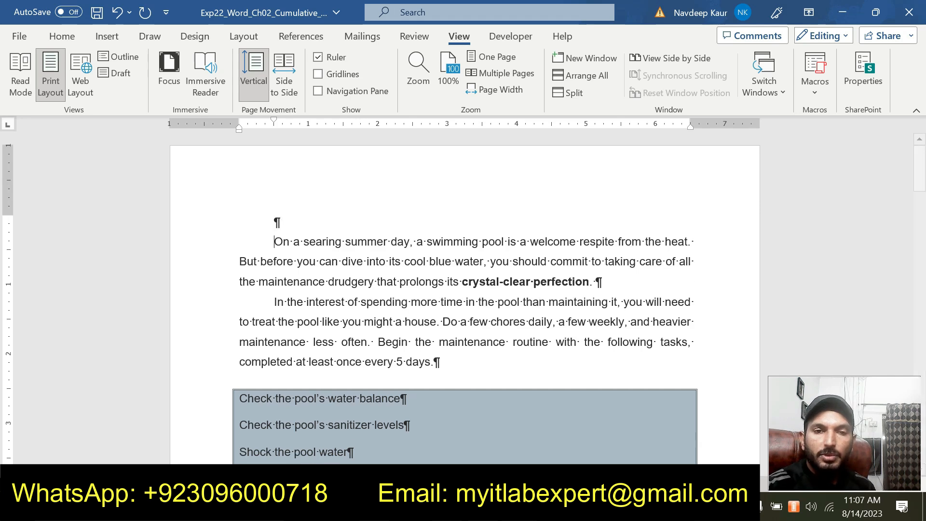
Check the step 6 indent requirement and remove the First line indent from the blank paragraph at the top of the pool document.
click(273, 224)
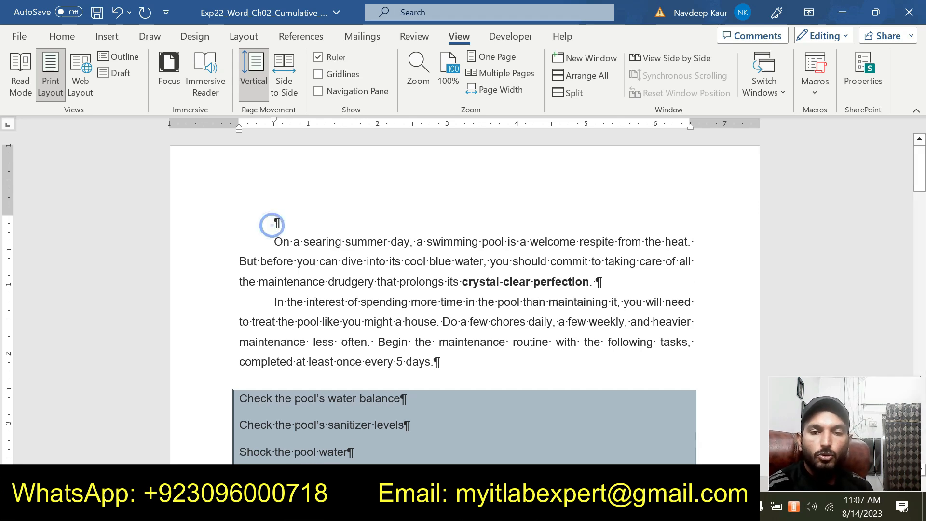
click(519, 507)
click(585, 458)
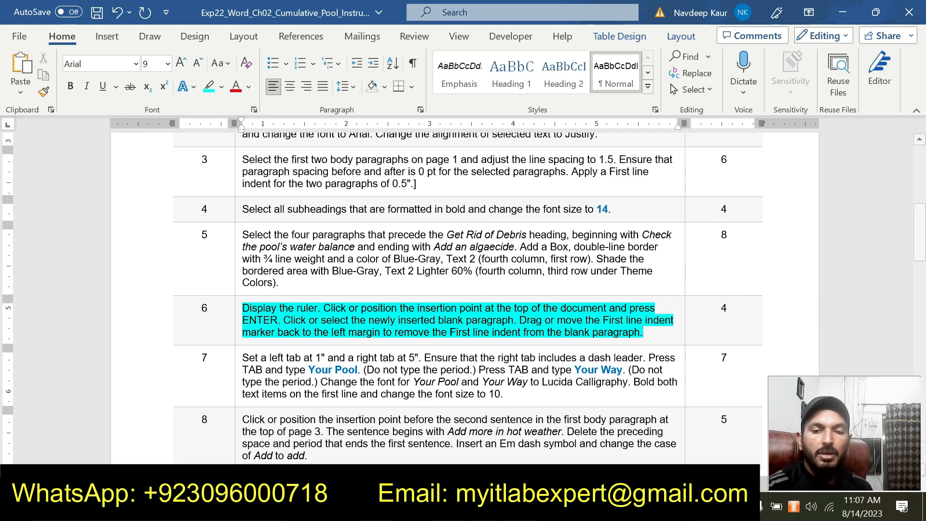
mouse_move(519, 511)
click(464, 438)
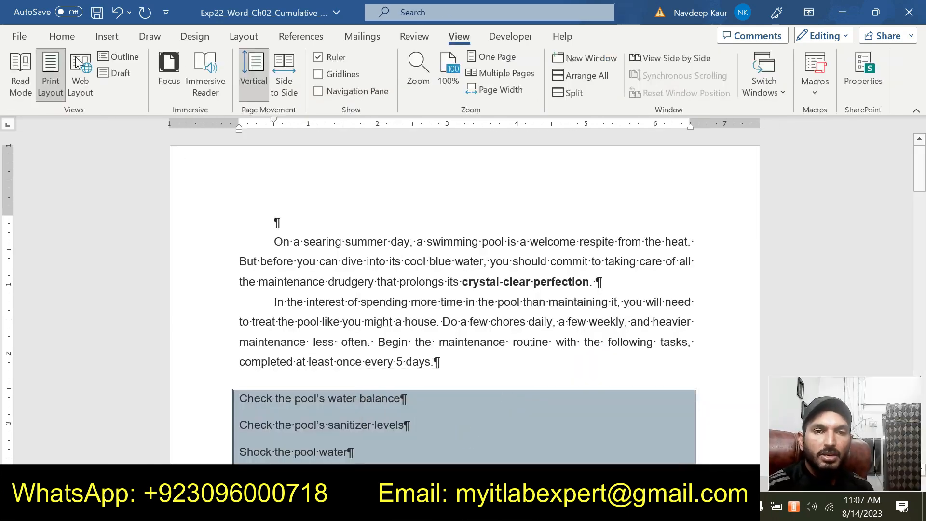
click(62, 36)
click(420, 110)
click(484, 198)
click(455, 209)
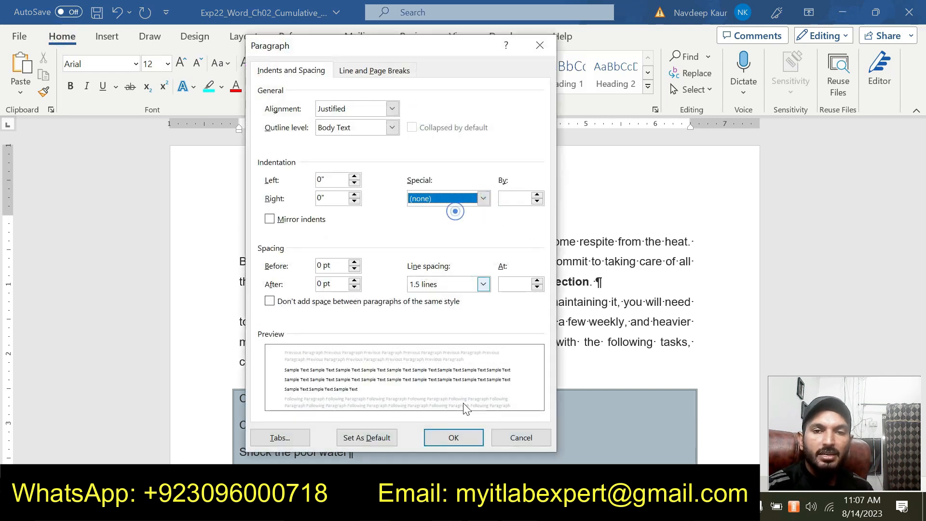
click(452, 437)
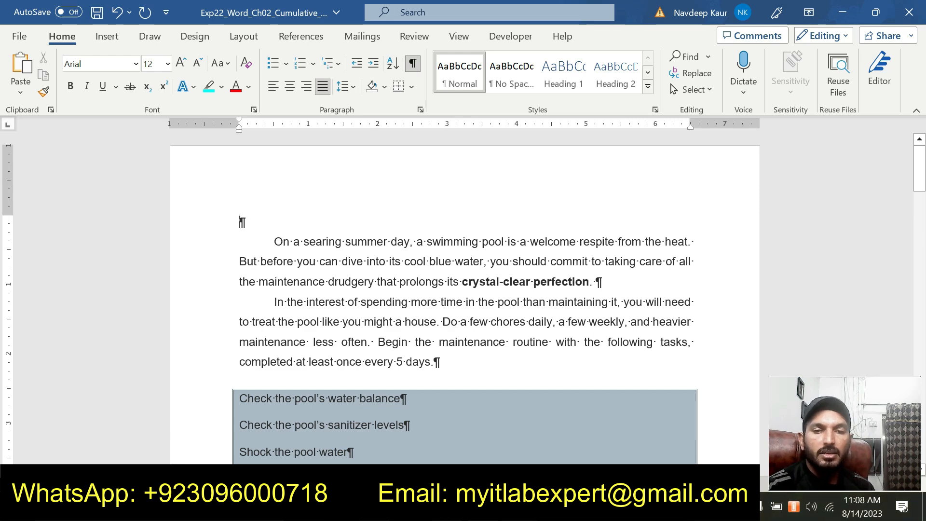
Switch to the instructions document, remove the highlight from the step 6 instructions and highlight the step 7 instructions in turquoise.
click(576, 456)
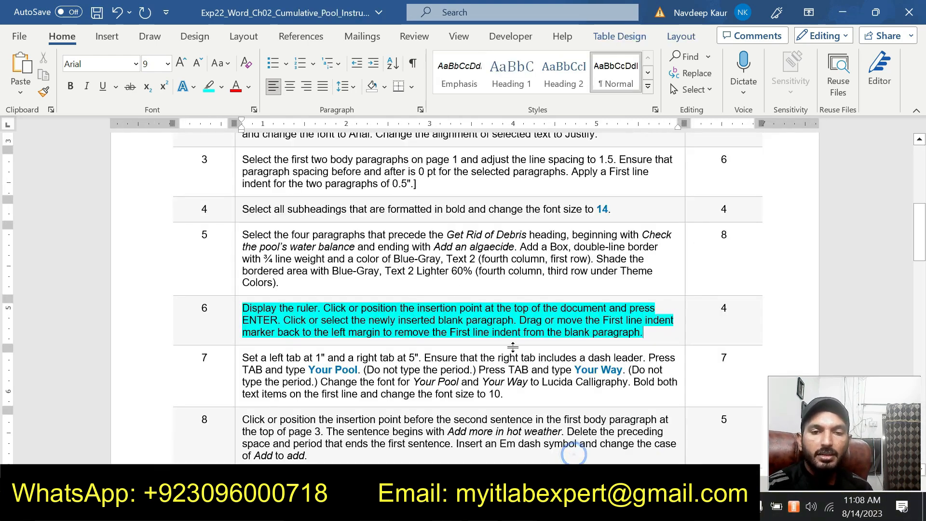
drag(644, 333, 242, 308)
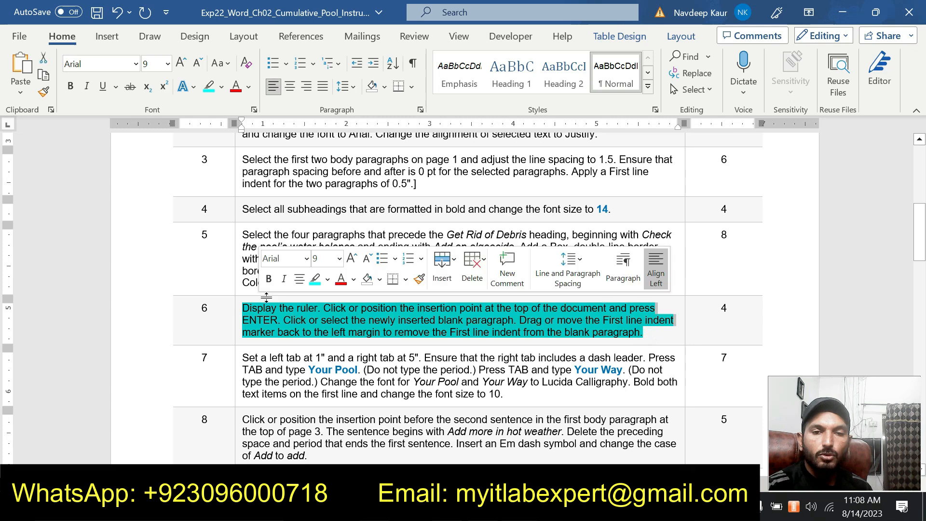
click(316, 275)
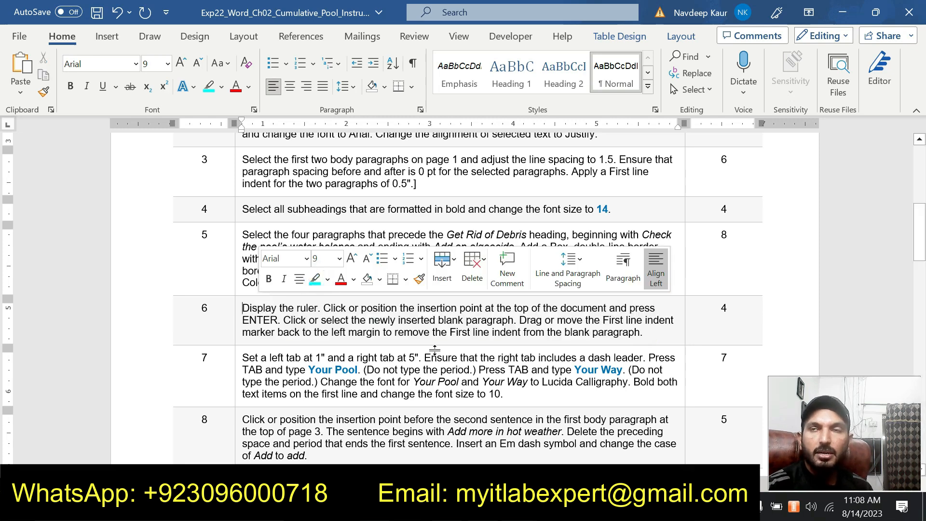
scroll(434, 351, down, 1)
drag(286, 329, 242, 317)
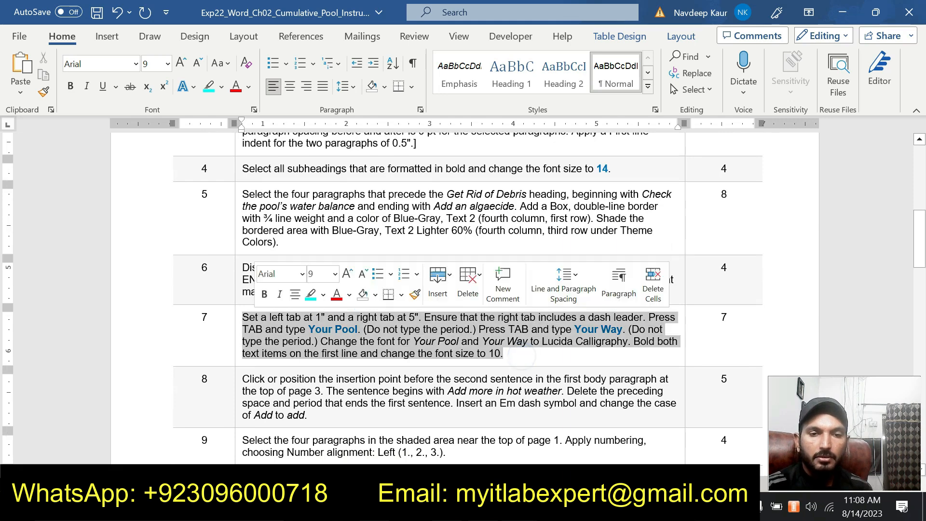
click(312, 294)
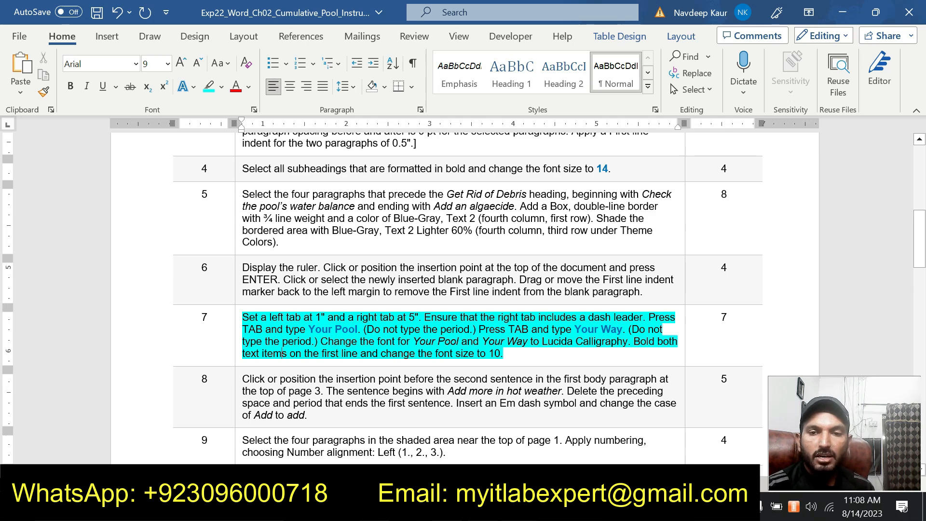
Review the step 7 tab requirements and set a left tab stop at 1" for the blank paragraph at the top of the pool document.
drag(643, 317, 261, 317)
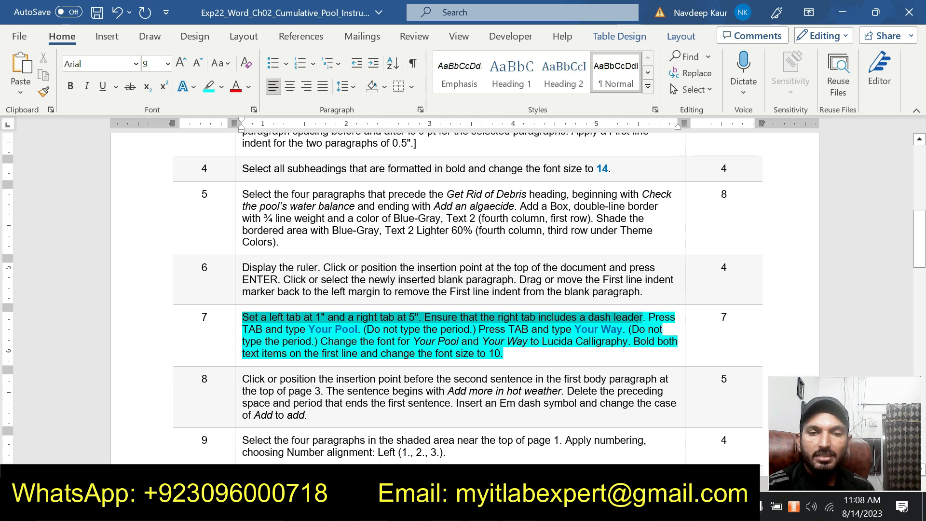
click(519, 507)
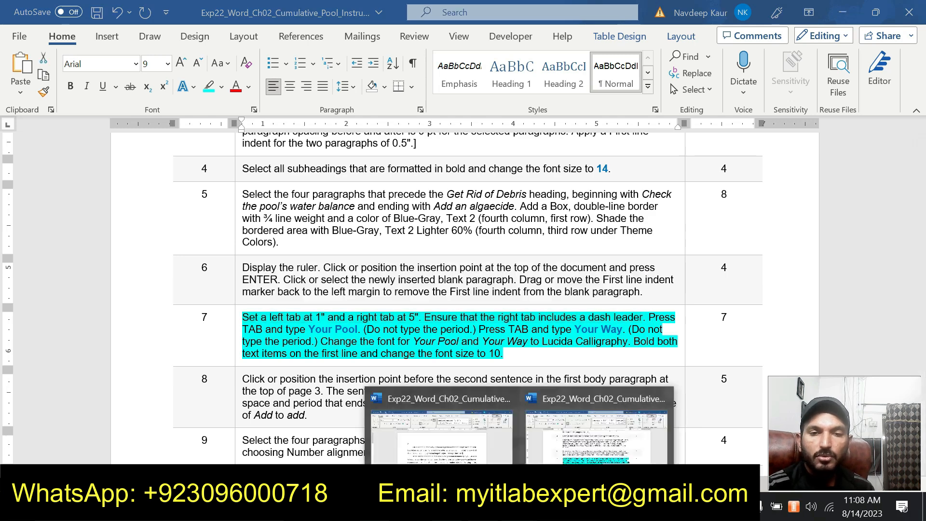
click(448, 439)
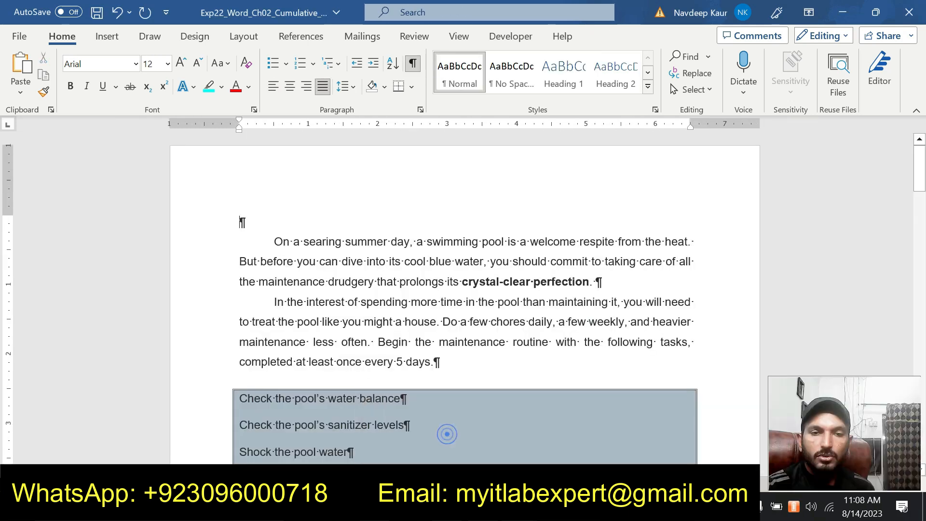
click(421, 110)
click(280, 436)
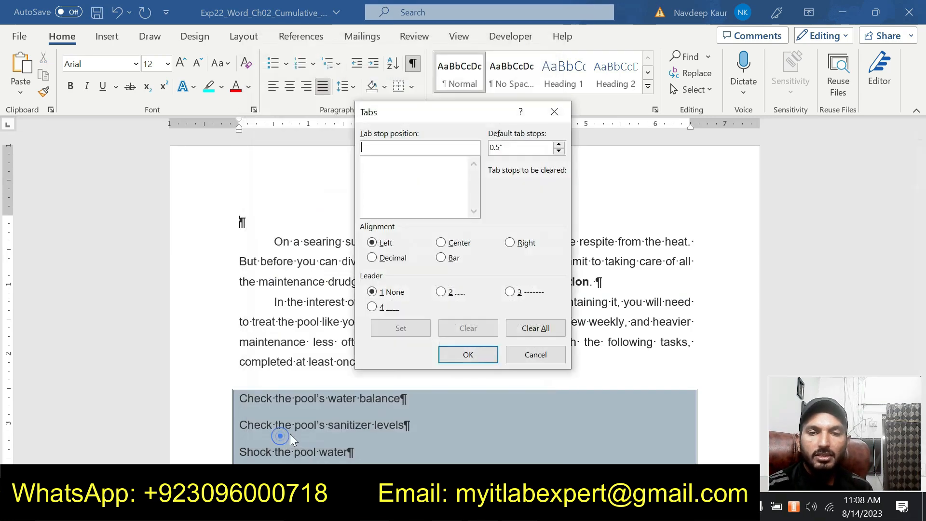
click(550, 460)
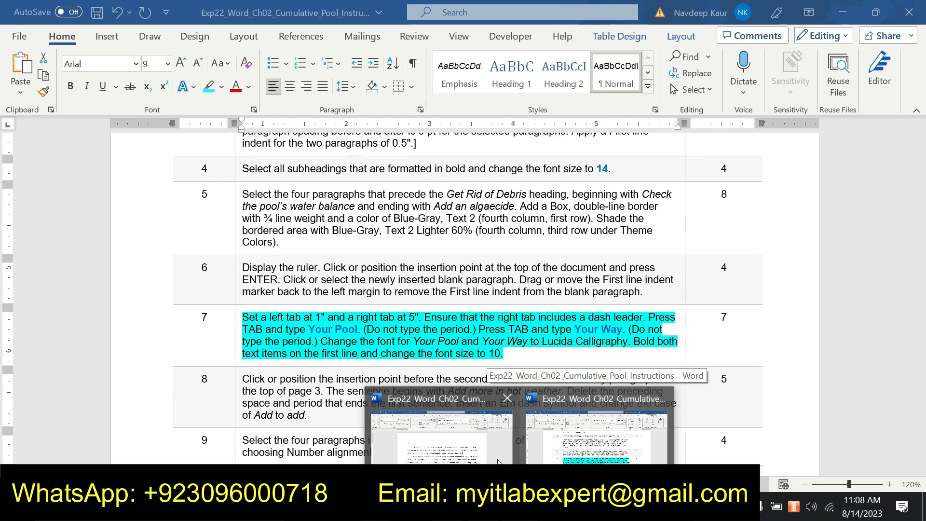
click(424, 446)
text(1)
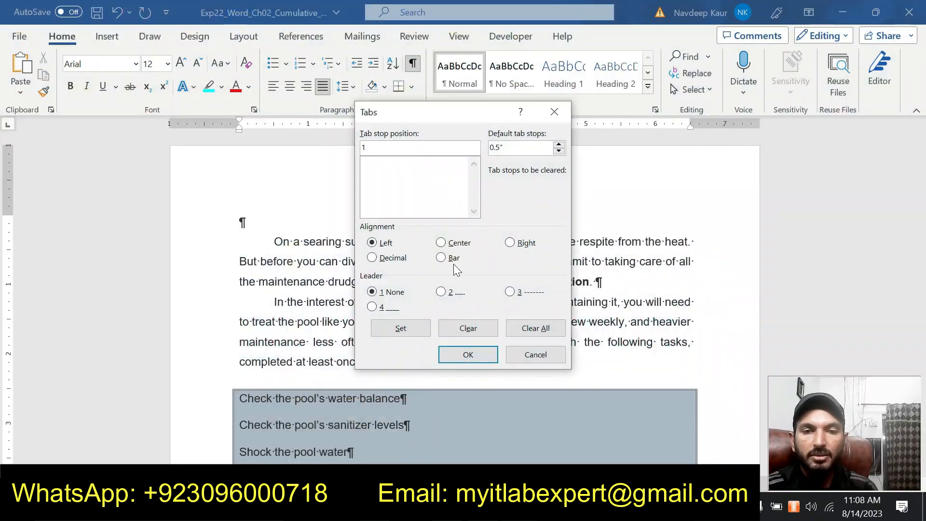
click(401, 328)
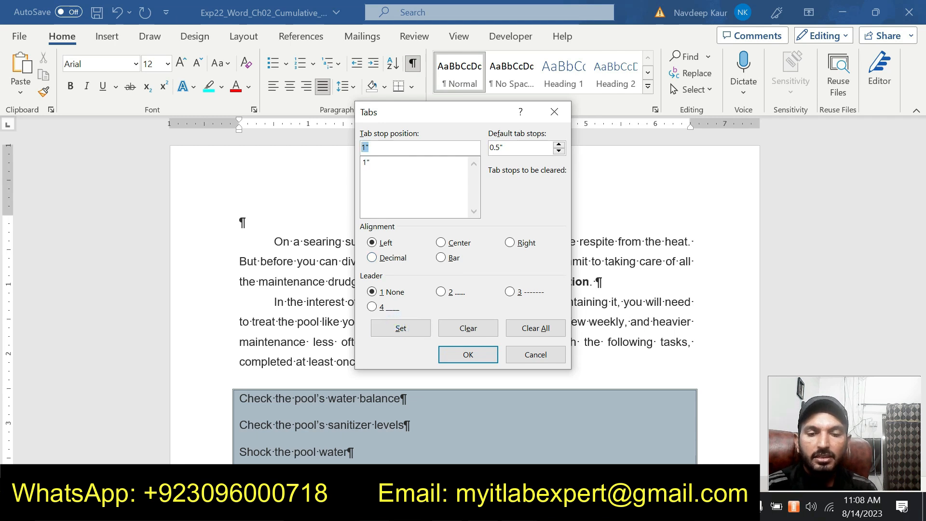
Add a right tab stop at 5" with leader option 2 to the blank first paragraph and apply the tab settings.
text(5)
click(510, 242)
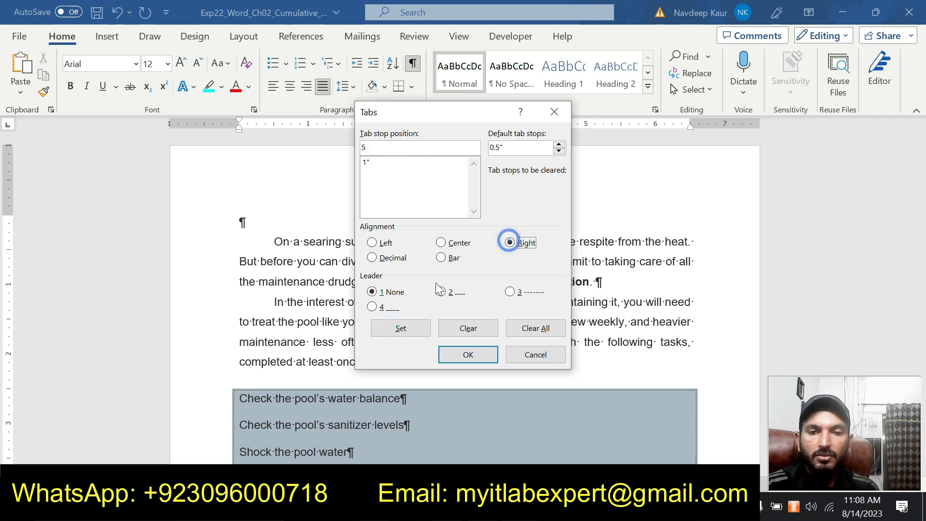
click(441, 291)
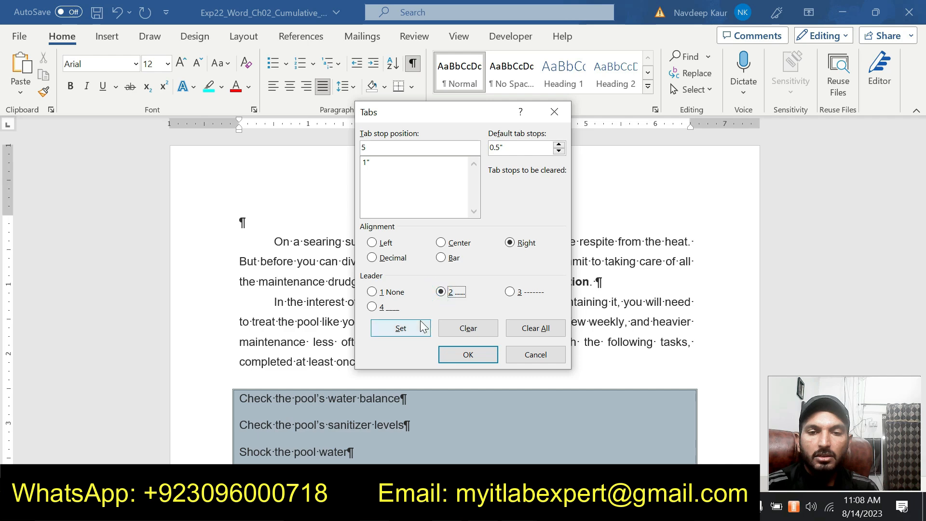
click(401, 329)
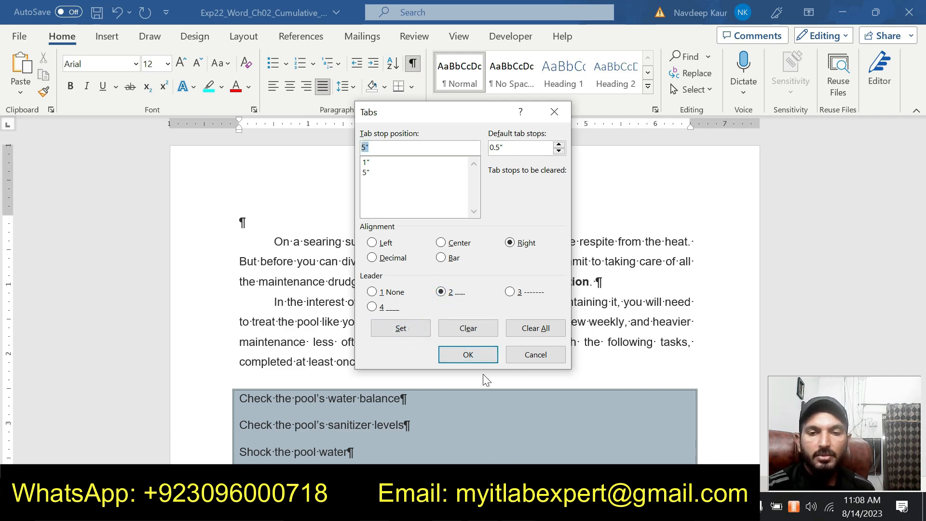
click(468, 355)
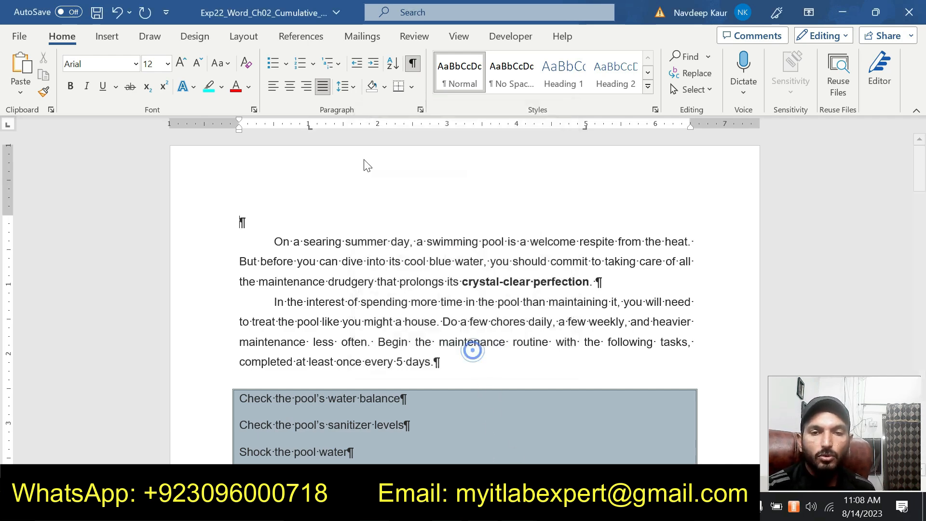
Review the step 7 text requirements in the instructions document and enter "Your Pool" at the 1" tab stop in the pool document.
mouse_move(519, 507)
click(589, 432)
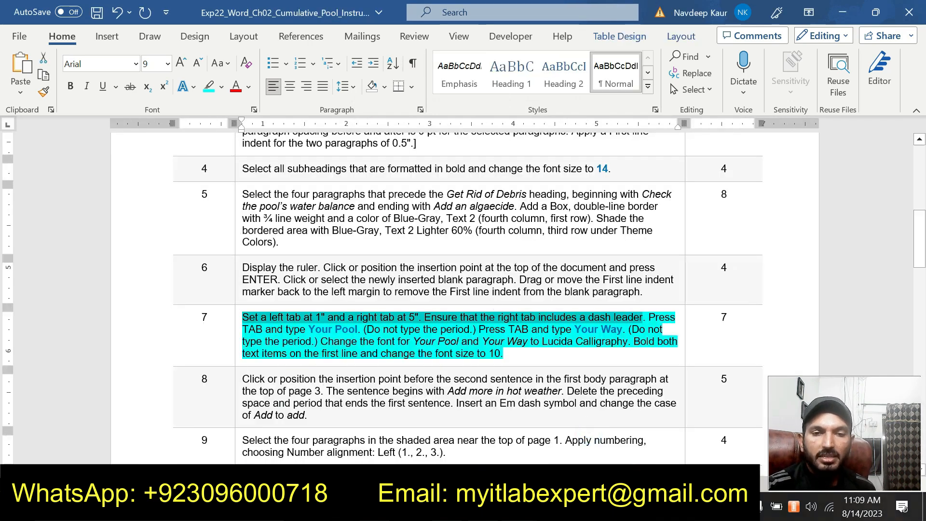
mouse_move(519, 507)
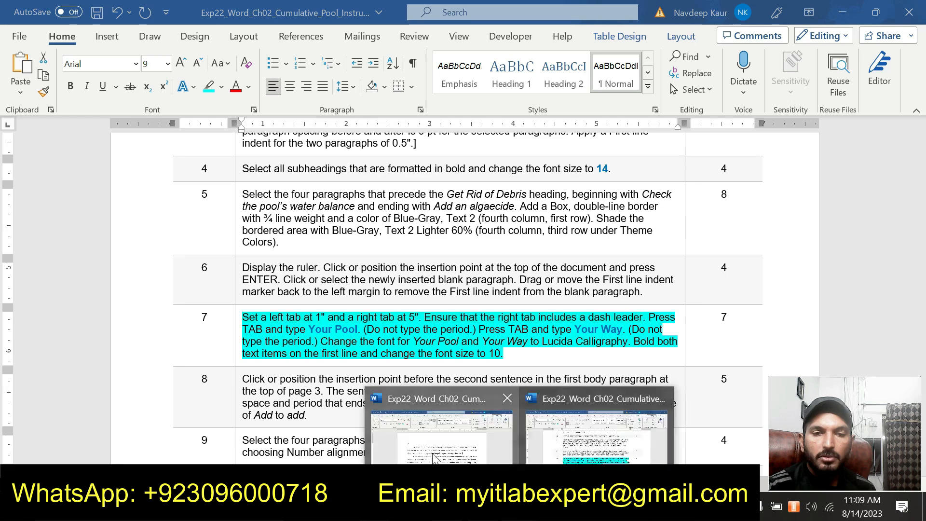
click(432, 453)
key(Tab)
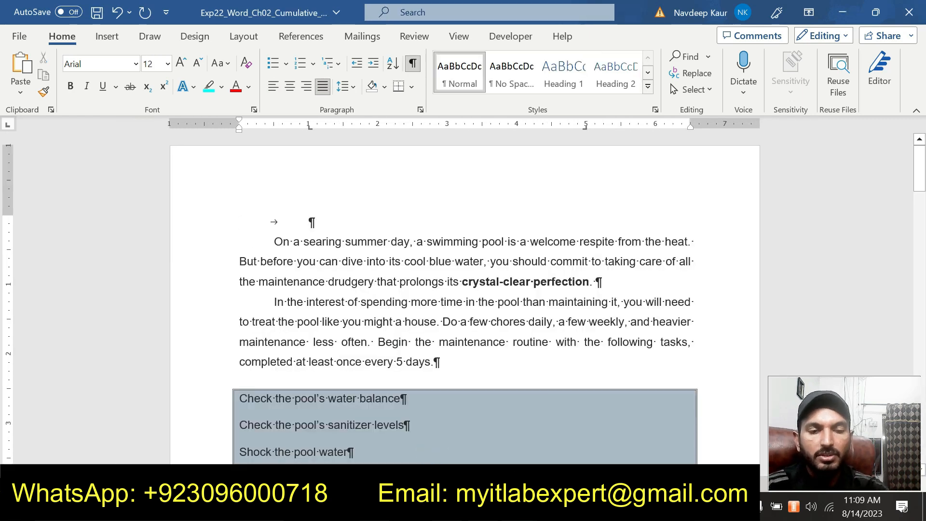
text(Your Pool)
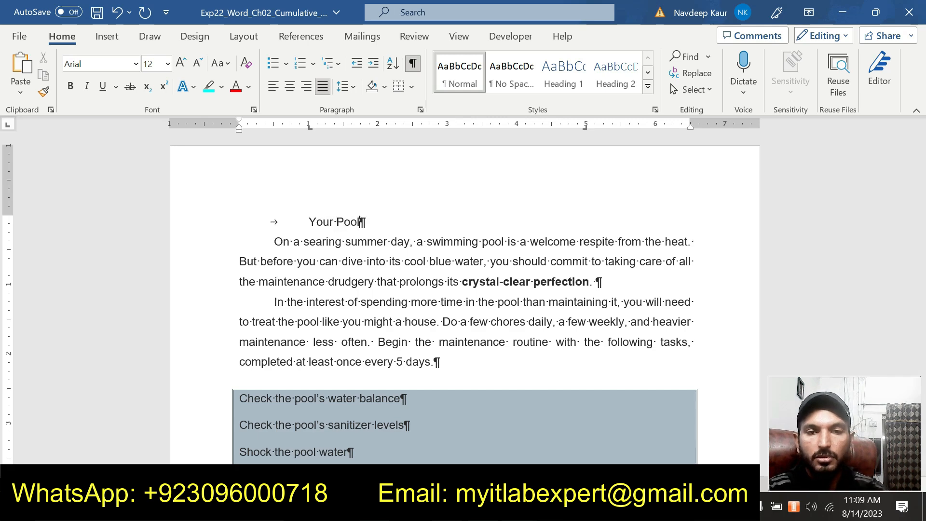
Check the second text item in step 7 and enter "You Way" at the 5" right tab stop on the pool document's first line.
click(519, 507)
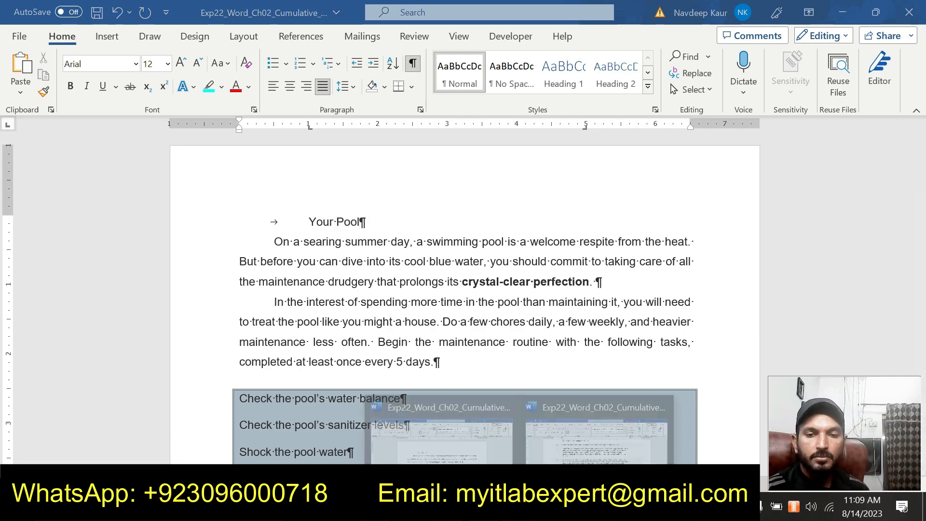
click(580, 450)
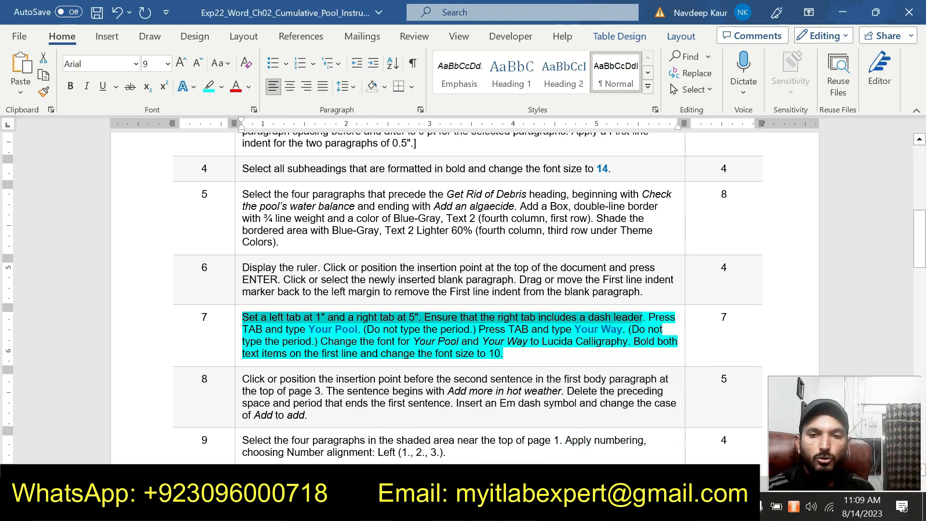
click(519, 507)
click(464, 452)
key(Tab)
text(You way)
key(BackSpace)
key(BackSpace)
key(BackSpace)
text(Way)
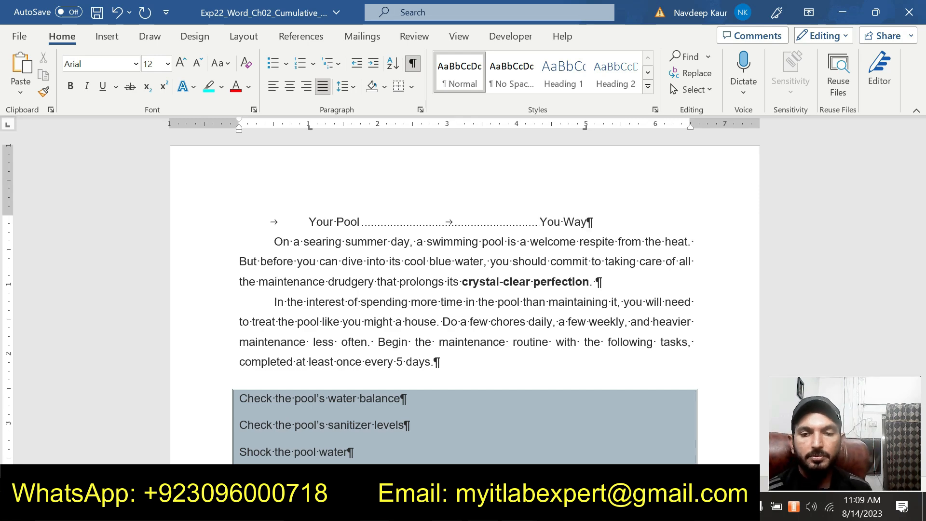
Check the step 7 font requirement and set both text items on the pool document's first line to Lucida Handwriting.
click(586, 456)
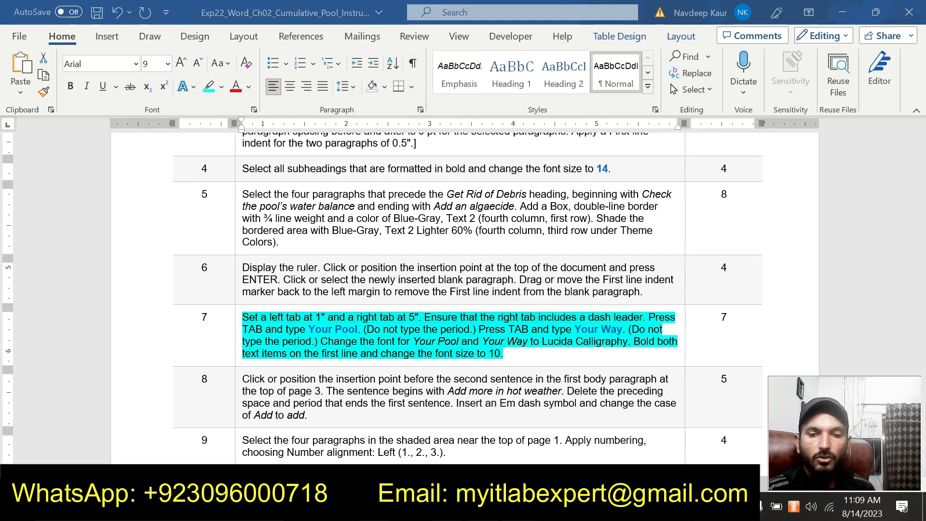
click(449, 456)
drag(309, 221, 359, 222)
drag(539, 222, 587, 222)
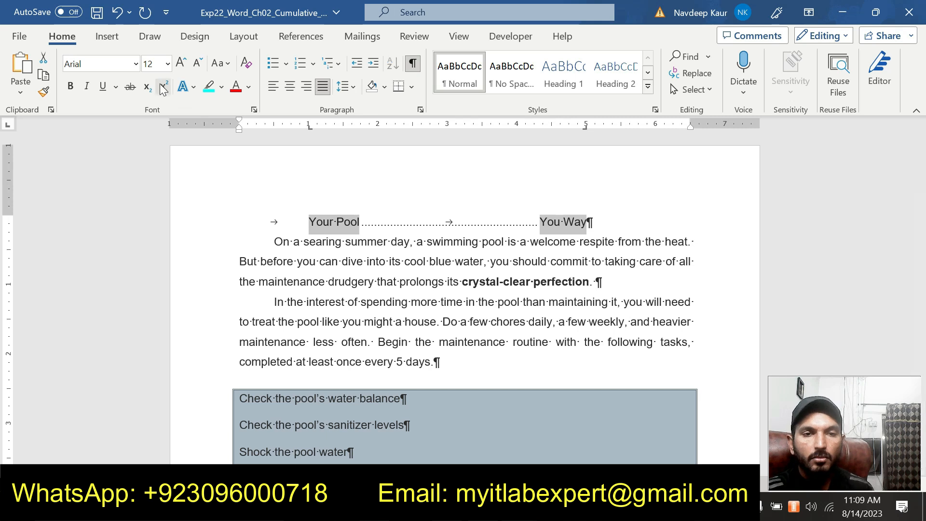
click(135, 64)
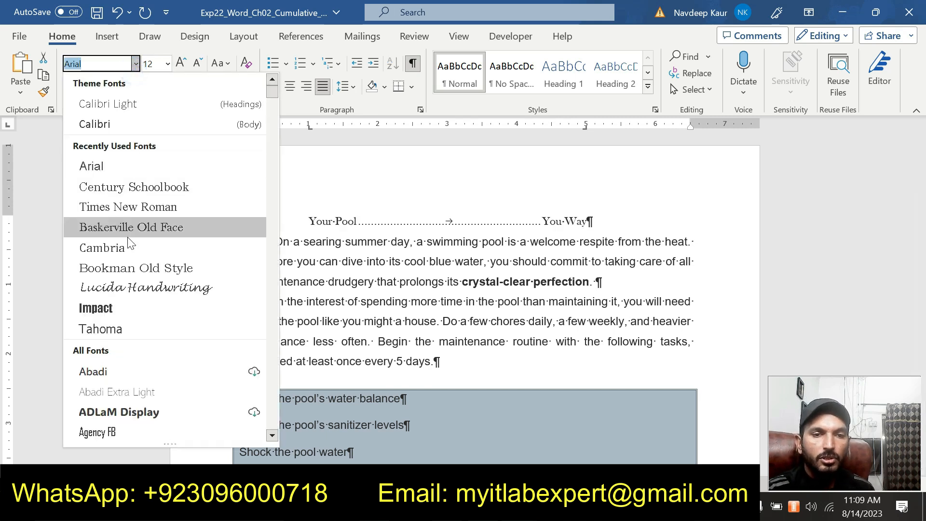
click(137, 290)
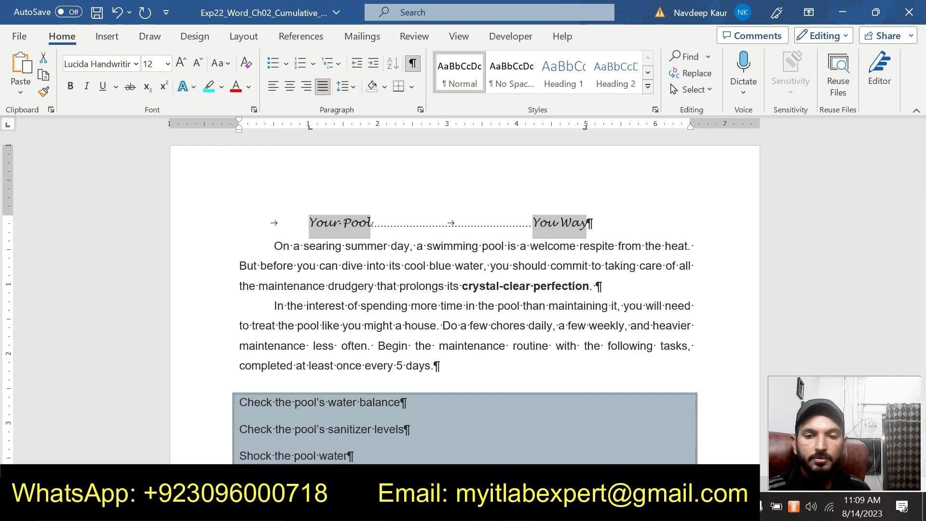
Check the remaining step 7 formatting and make both text items on the pool document's first line bold at font size 10.
mouse_move(522, 509)
click(578, 435)
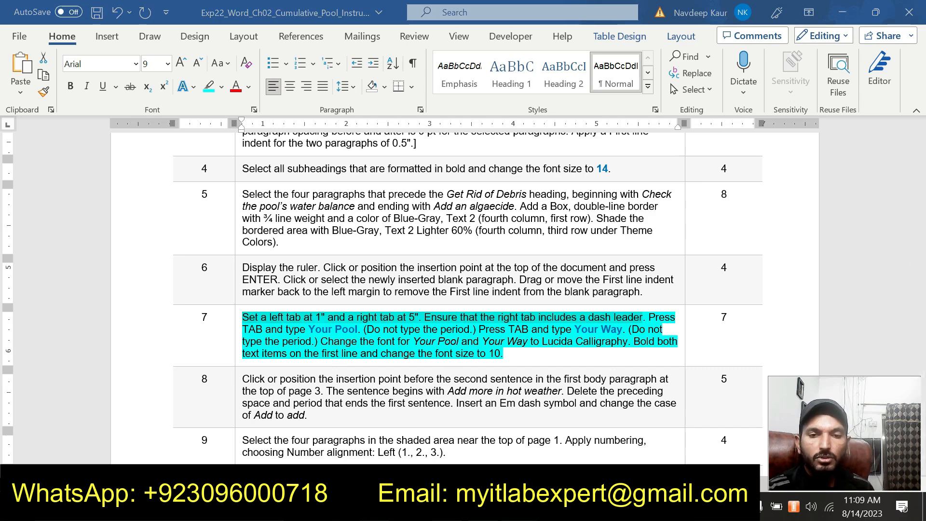
click(436, 454)
click(75, 91)
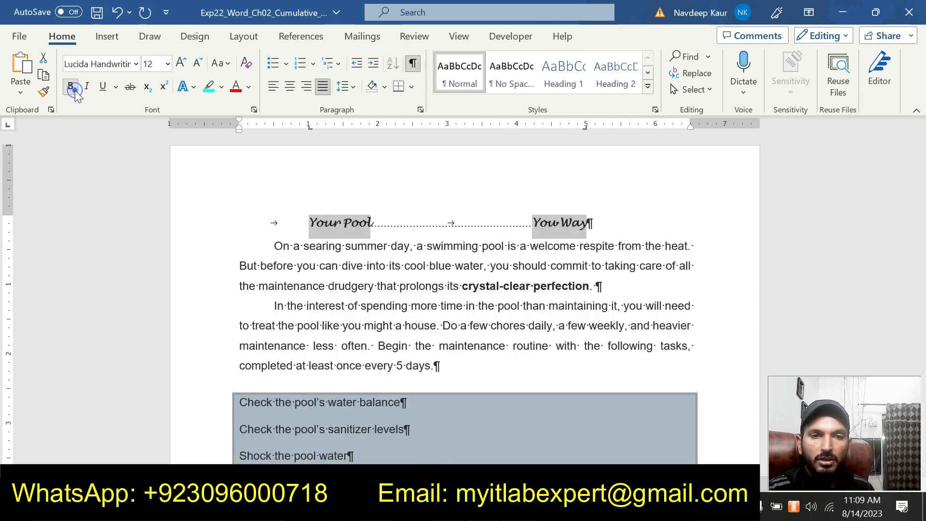
click(168, 64)
click(156, 117)
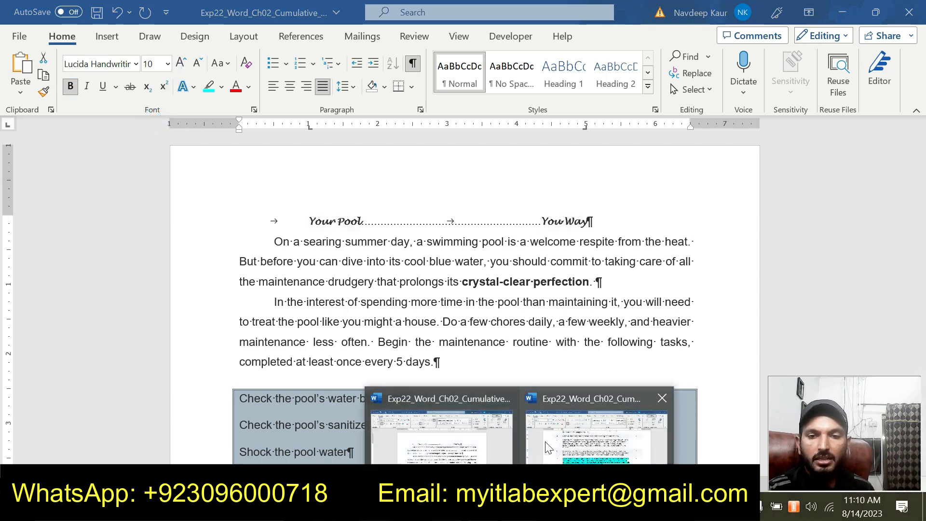
Switch to the instructions document, remove the highlight from the step 7 instructions and highlight the step 8 instructions in turquoise.
click(565, 441)
drag(505, 356, 242, 317)
click(309, 296)
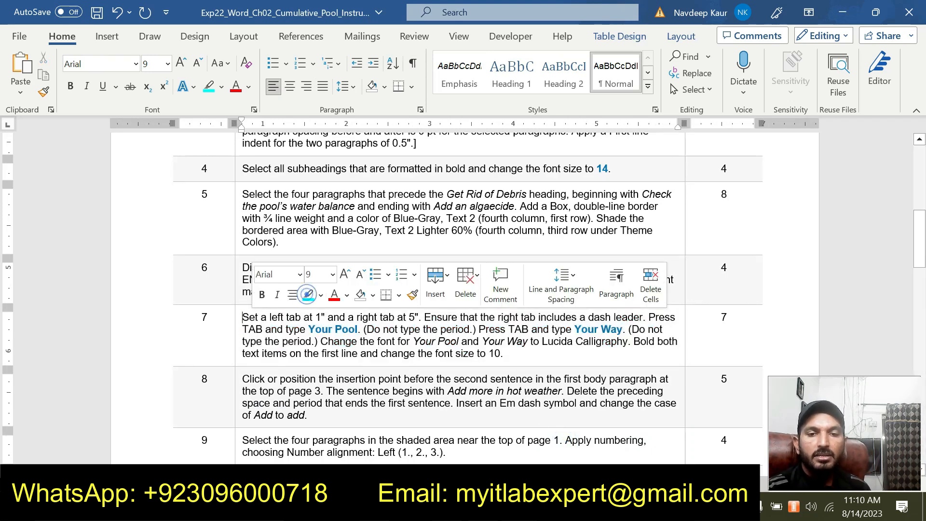
scroll(463, 289, down, 1)
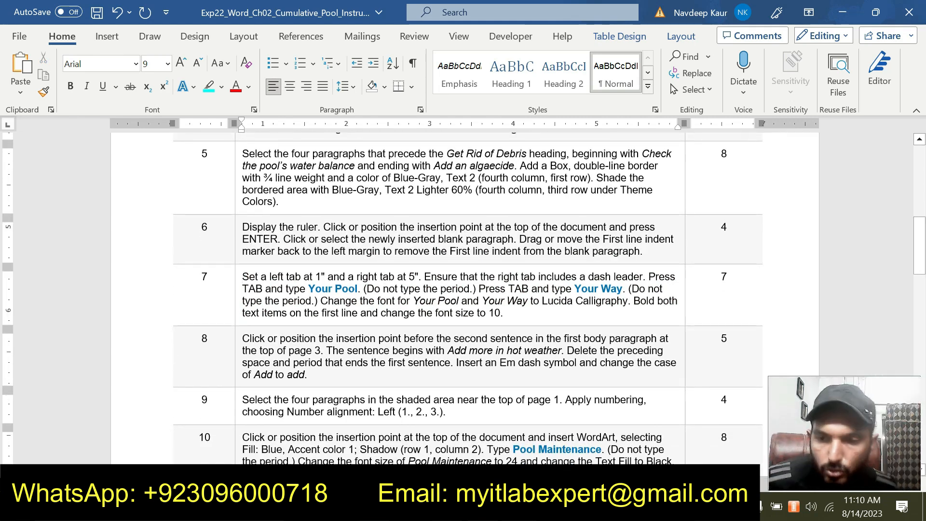
click(243, 277)
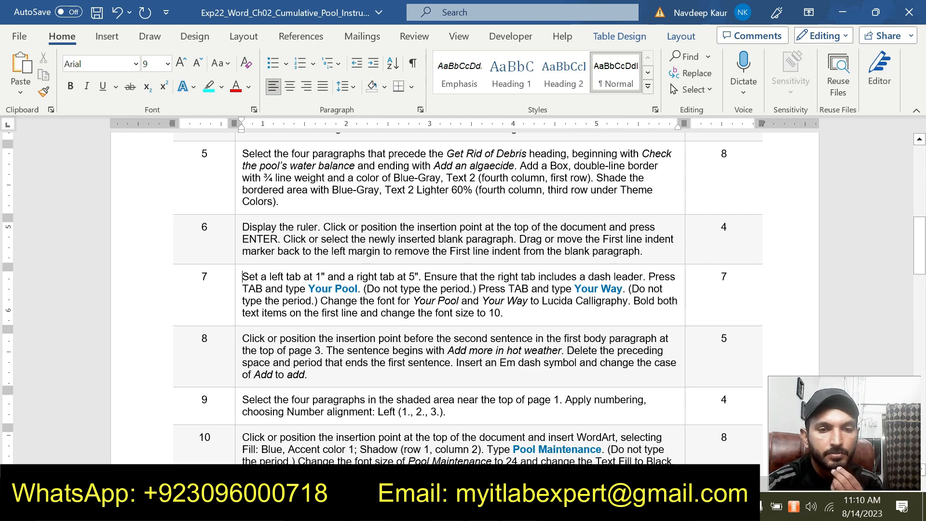
drag(308, 377, 243, 339)
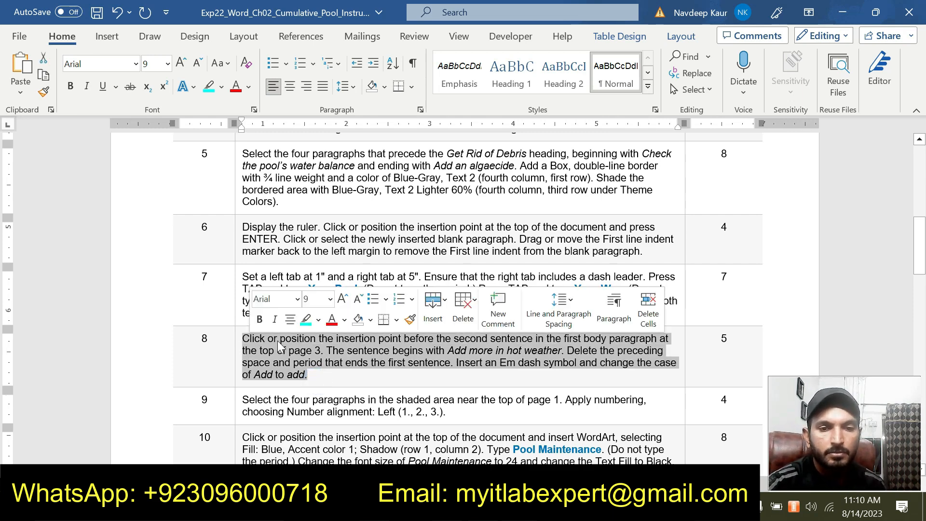
click(306, 321)
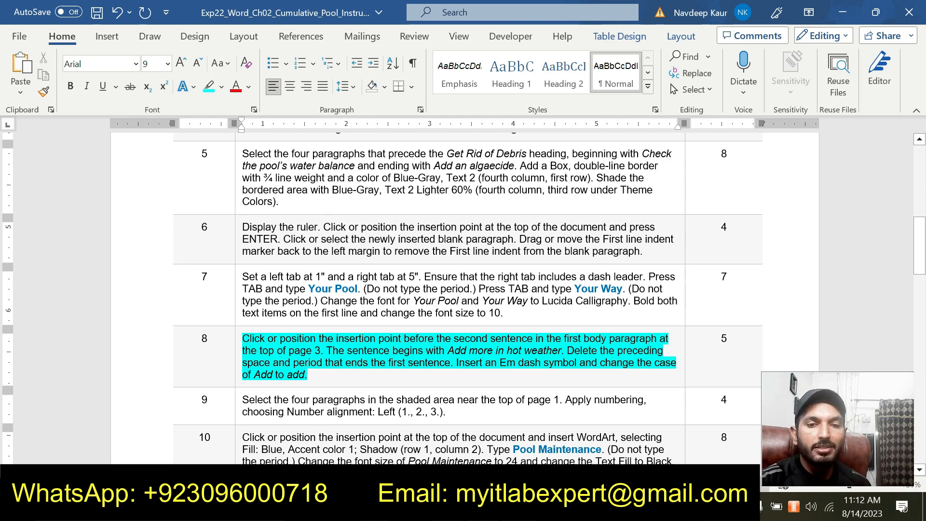
Check the page reference in step 8 and place the insertion point before "You can also use a floating container" in the pool document.
drag(289, 351, 324, 353)
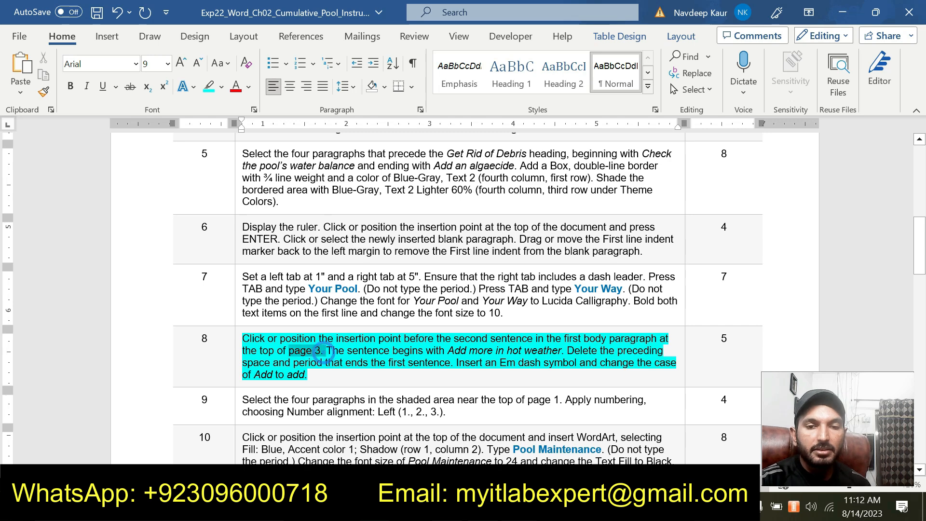
click(519, 506)
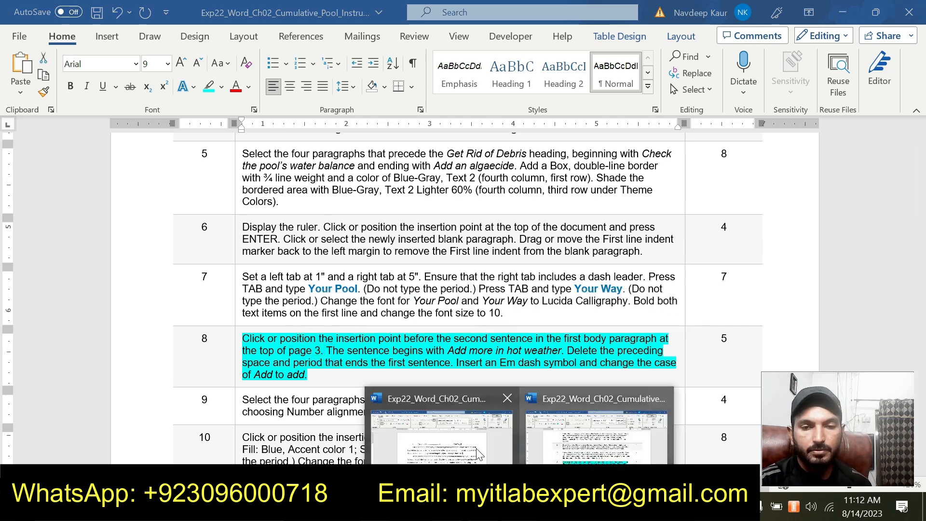
click(466, 446)
scroll(465, 444, down, 8)
scroll(465, 299, down, 20)
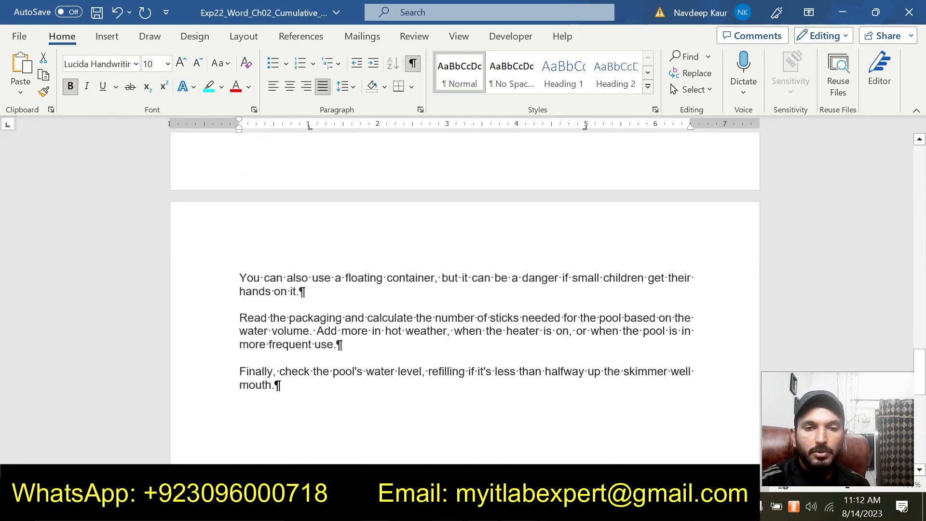
click(239, 276)
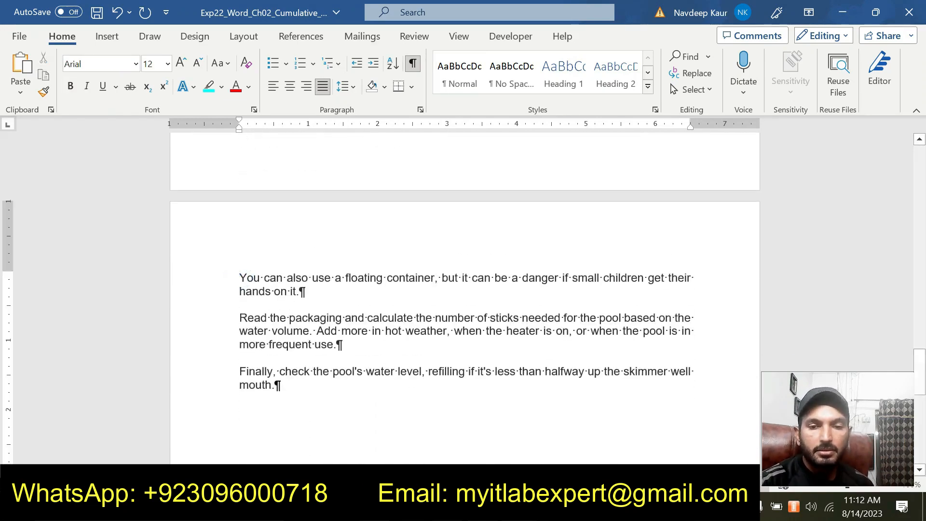
Compare the step 8 instructions with the pool document's pages to find the sentence beginning "Add more in hot weather".
mouse_move(519, 506)
click(558, 458)
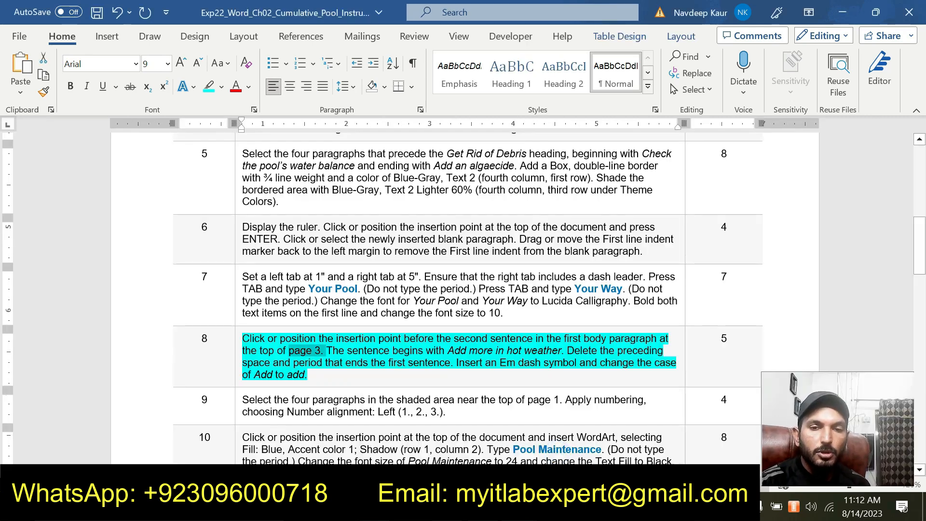
click(519, 506)
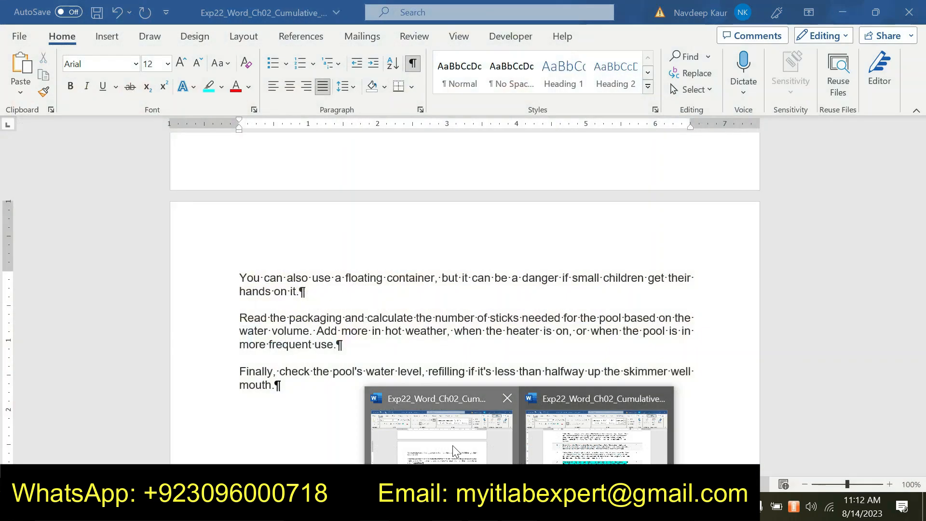
click(452, 445)
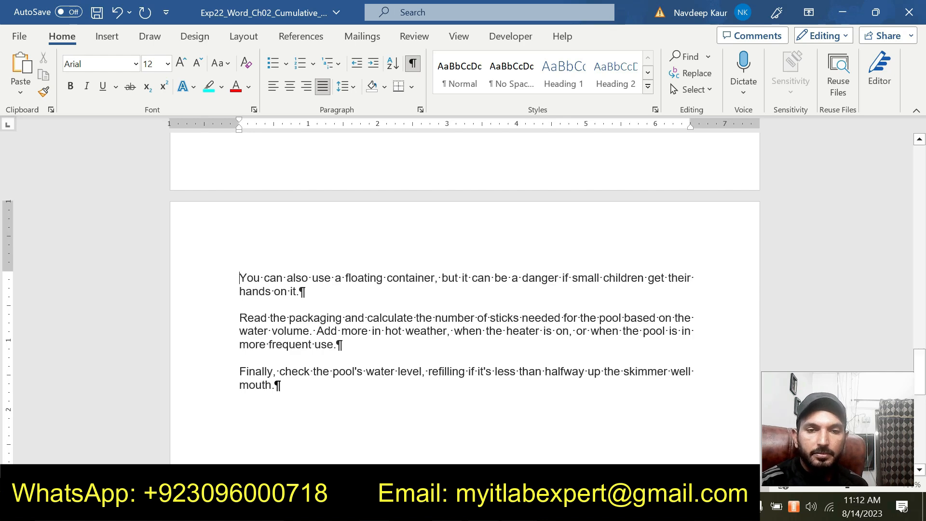
click(521, 507)
click(552, 461)
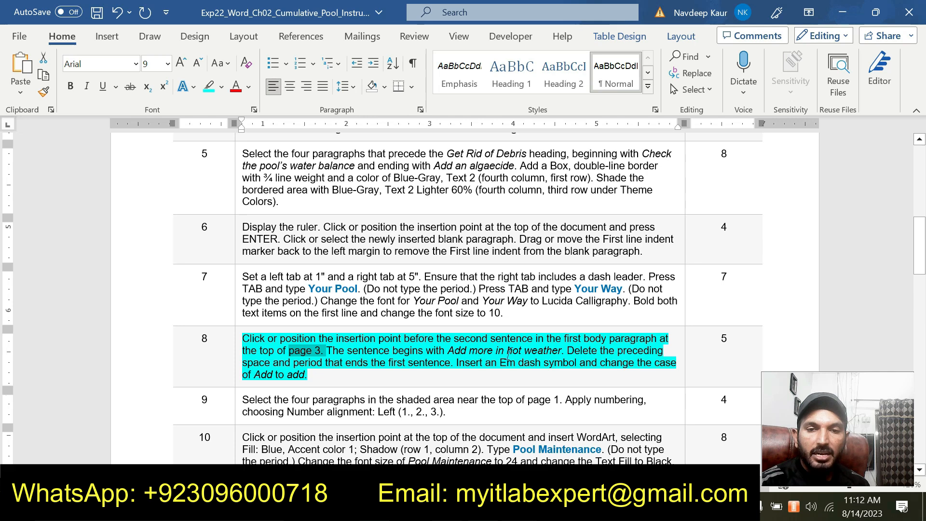
mouse_move(521, 506)
click(424, 447)
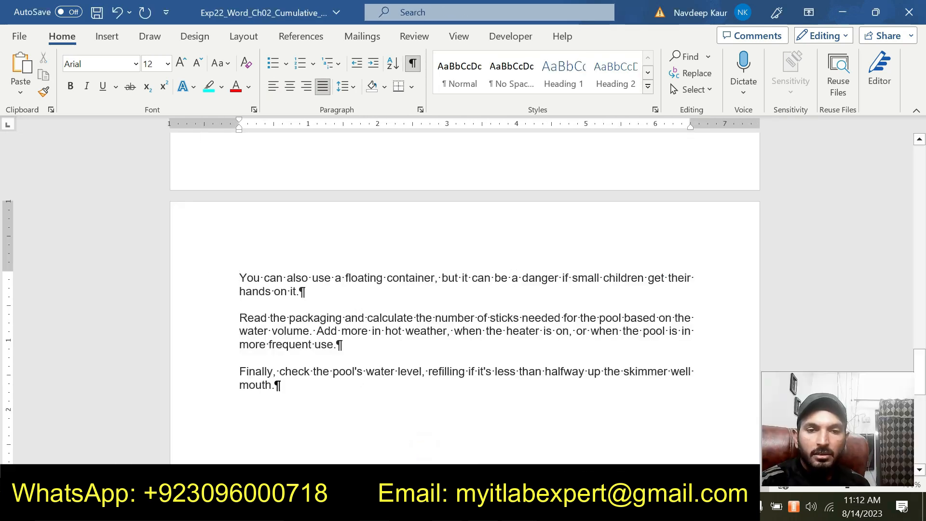
scroll(425, 446, up, 15)
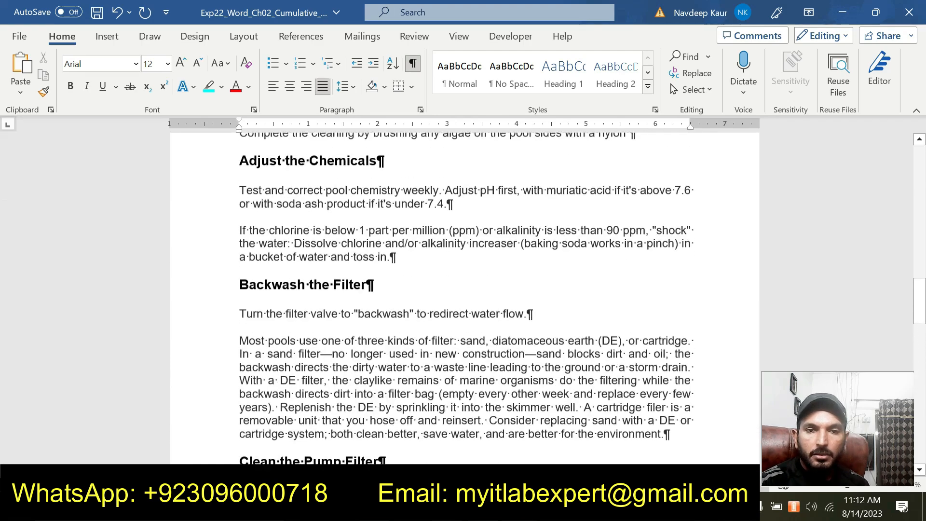
scroll(465, 299, up, 1)
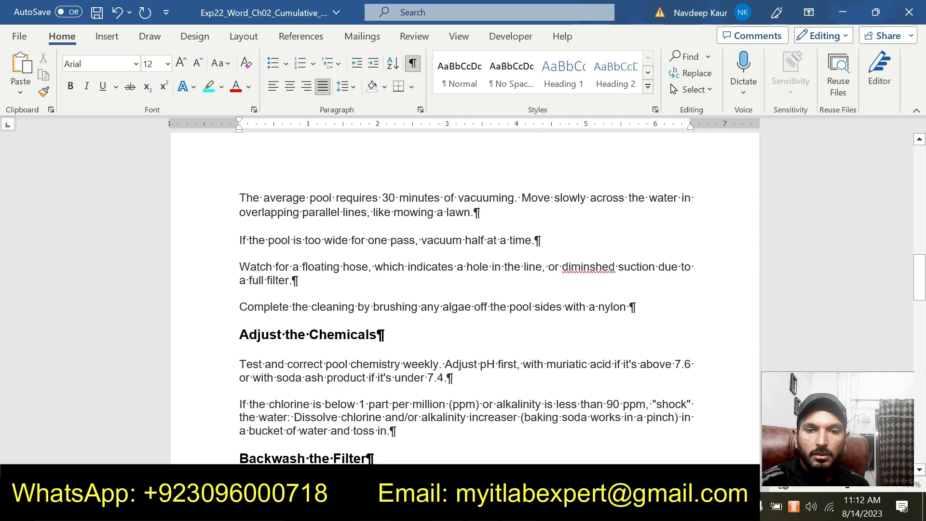
scroll(465, 299, down, 13)
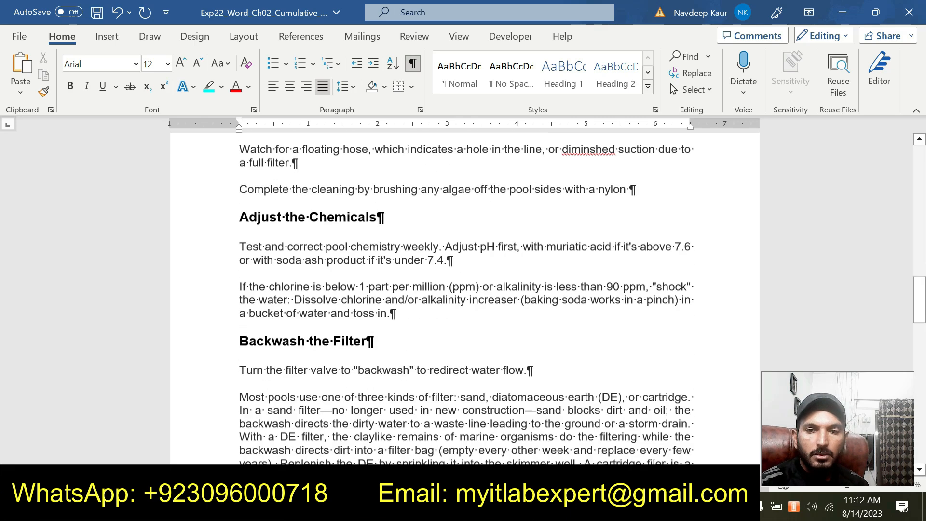
scroll(465, 299, down, 3)
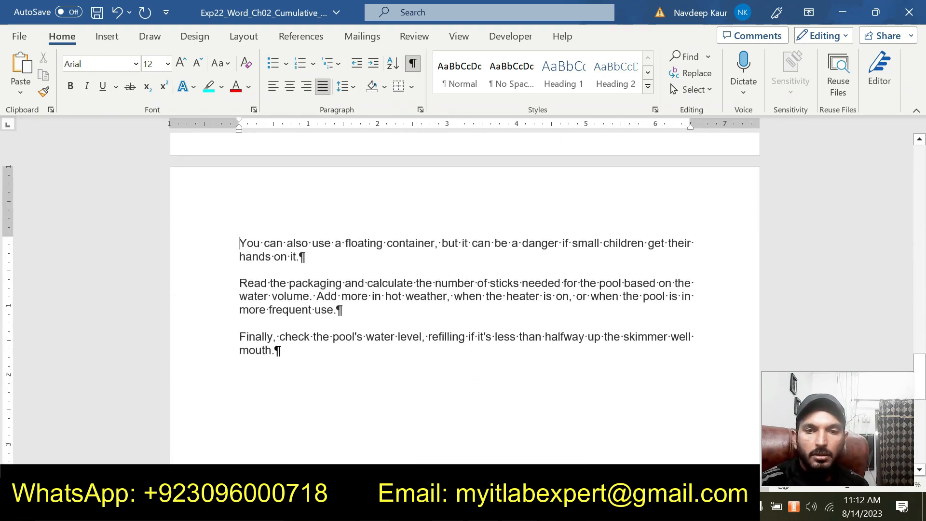
Delete the period and space before "Add more in hot weather" in the pool document, checking the wording of step 8.
click(316, 296)
click(316, 296)
mouse_move(520, 507)
click(601, 424)
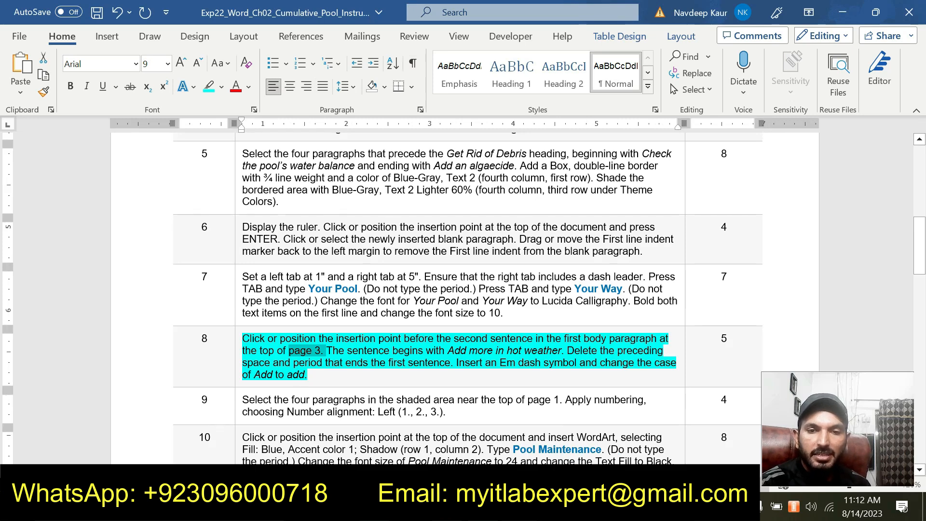
click(520, 507)
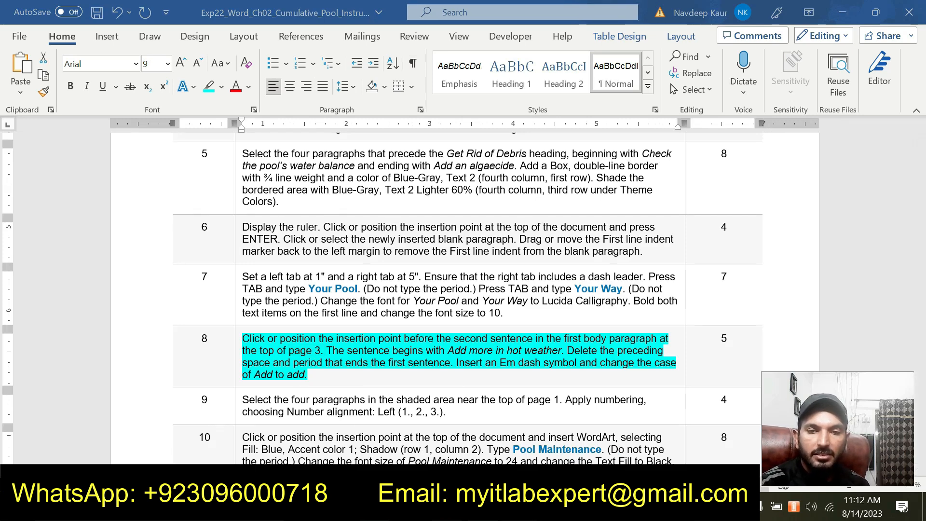
click(441, 435)
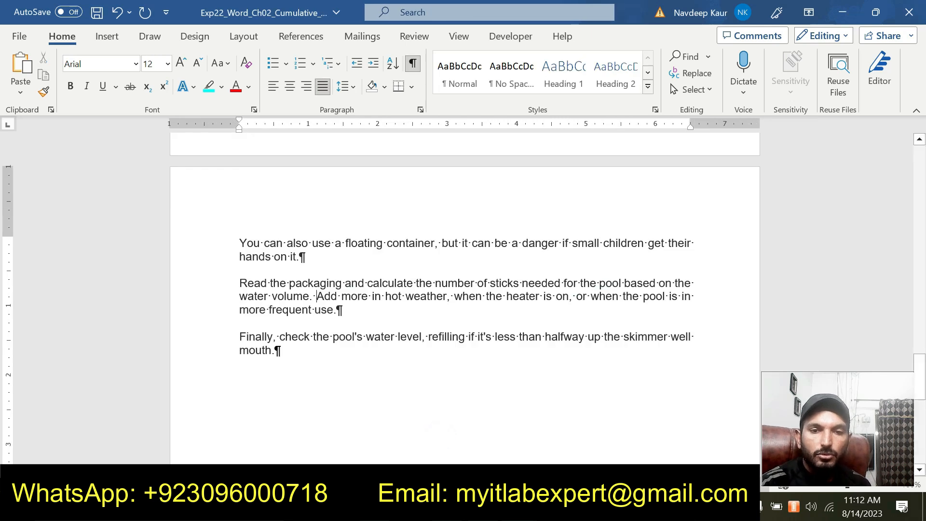
key(BackSpace)
key(BackSpace)
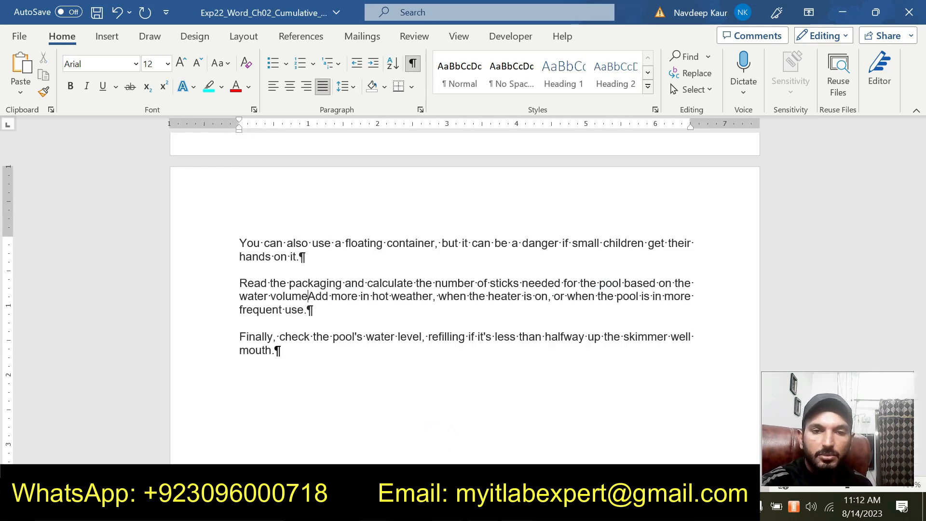
Check step 8, insert an em dash between "volume" and "Add" in the pool document, and change "Add" to "add".
click(520, 507)
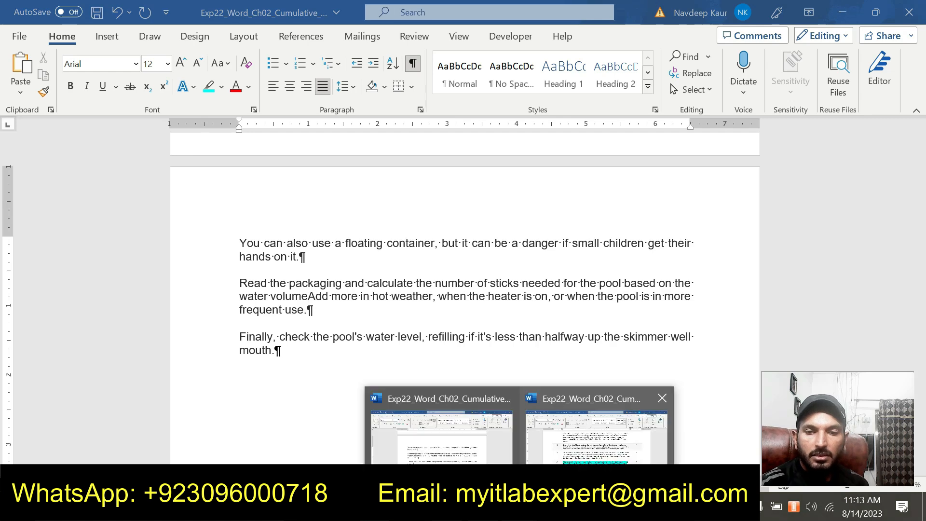
click(596, 435)
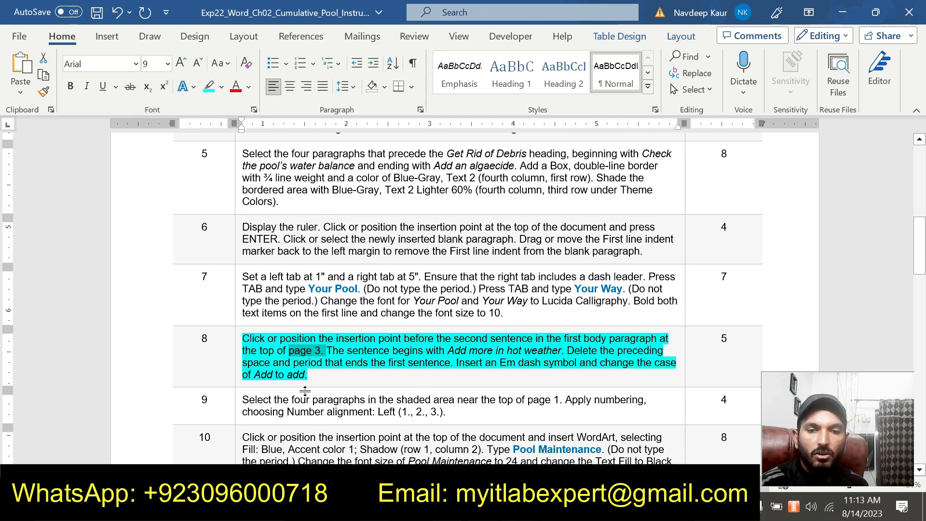
click(520, 507)
click(431, 452)
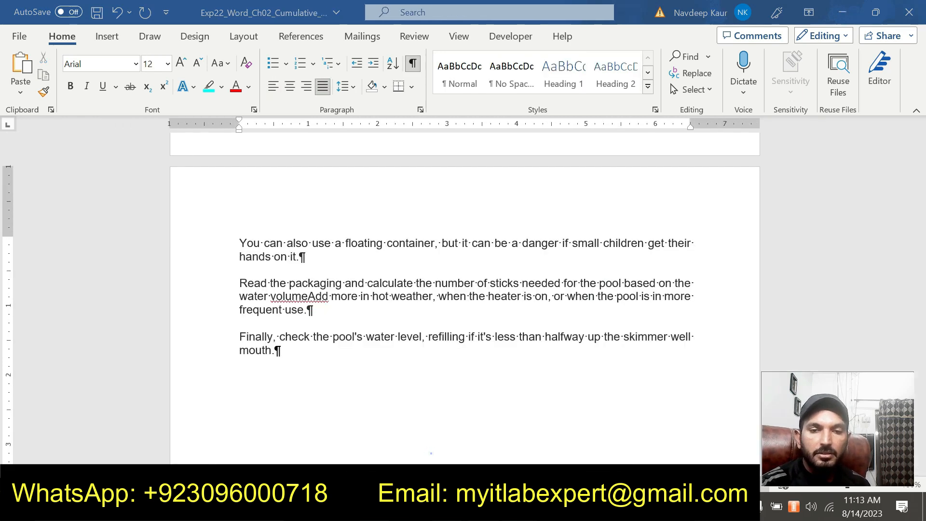
click(114, 37)
click(850, 75)
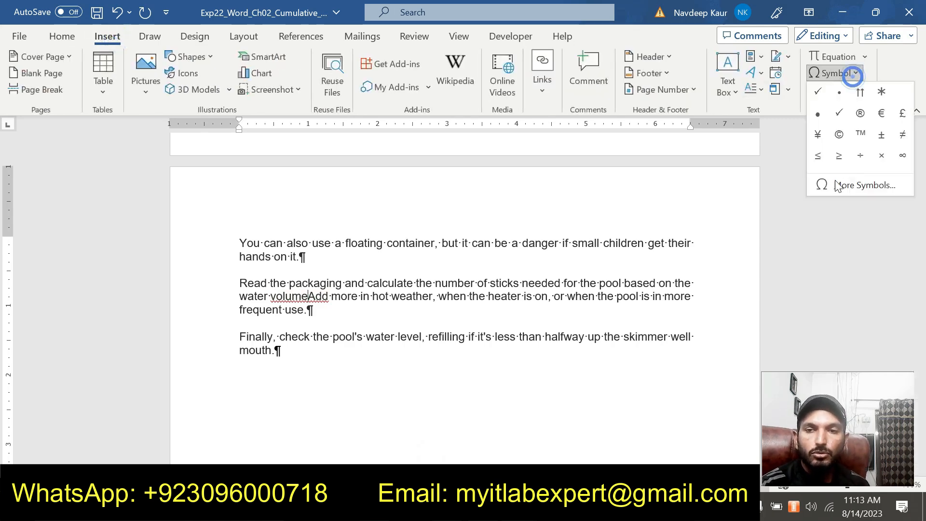
click(842, 186)
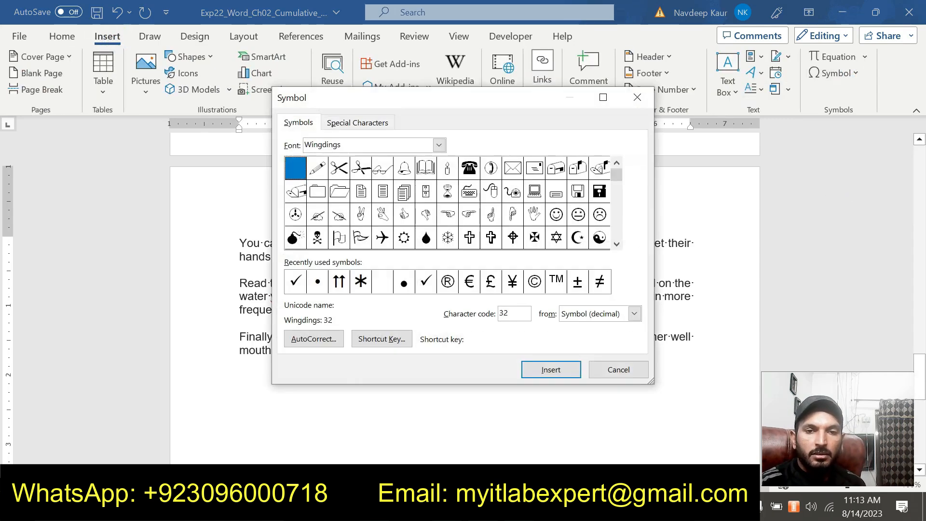
click(358, 123)
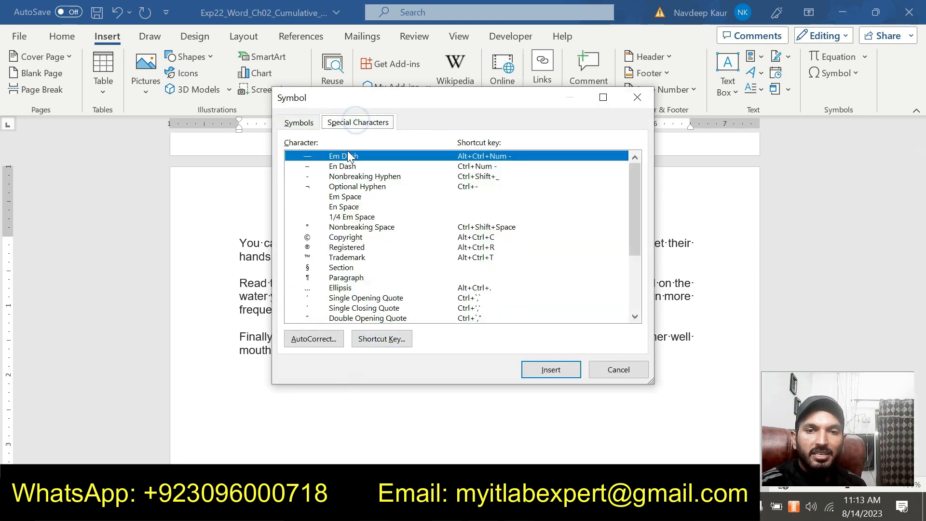
click(544, 373)
click(599, 371)
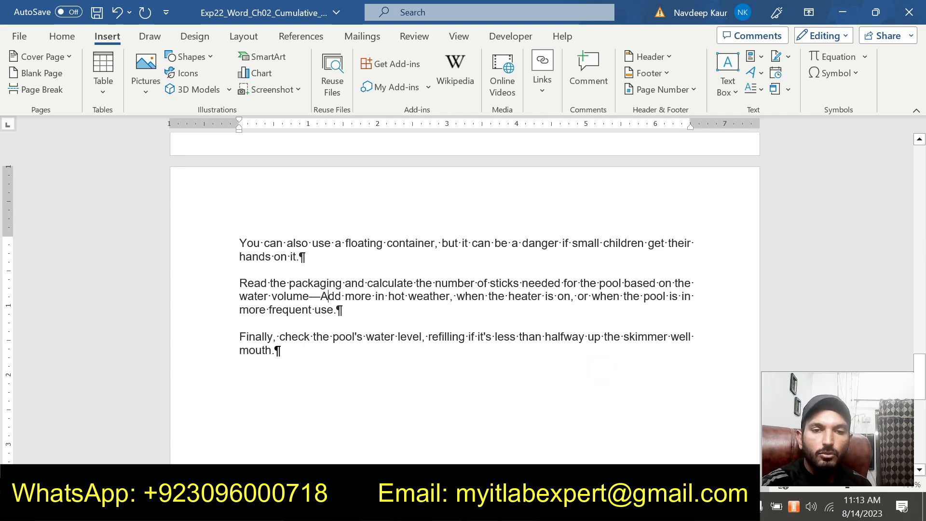
key(Delete)
text(a)
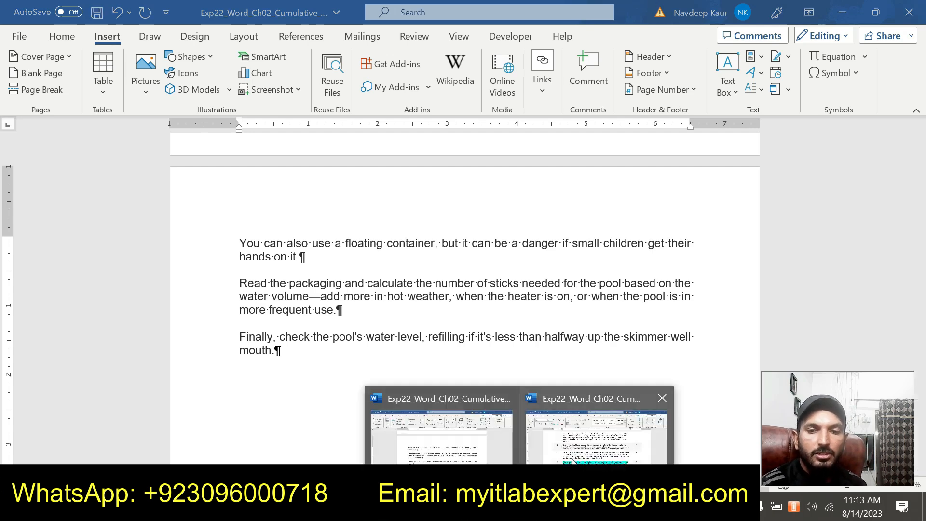
Switch to the instructions document and move the turquoise highlight from the step 8 instructions to the step 9 instructions.
click(577, 453)
click(323, 382)
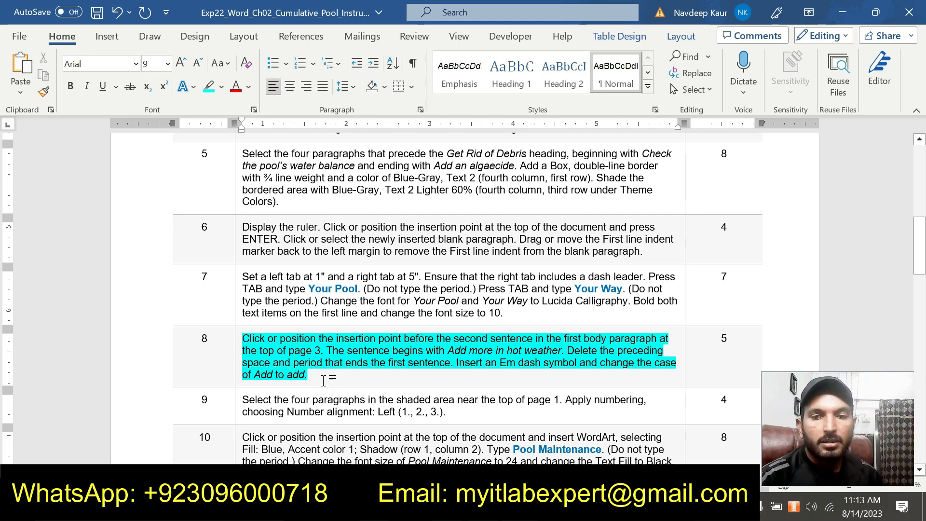
click(324, 378)
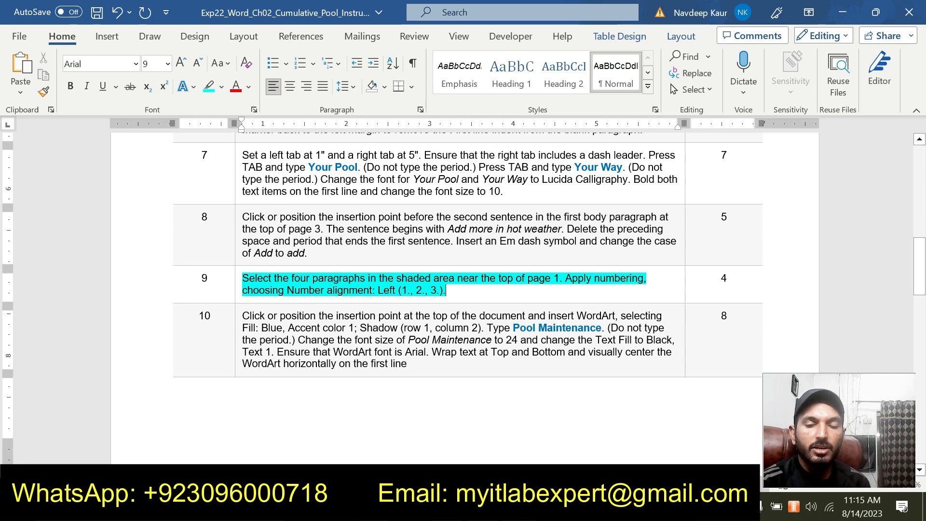
Apply 1., 2., 3. numbering with left number alignment to the four paragraphs in the pool document's shaded box on page 1.
mouse_move(482, 511)
click(461, 451)
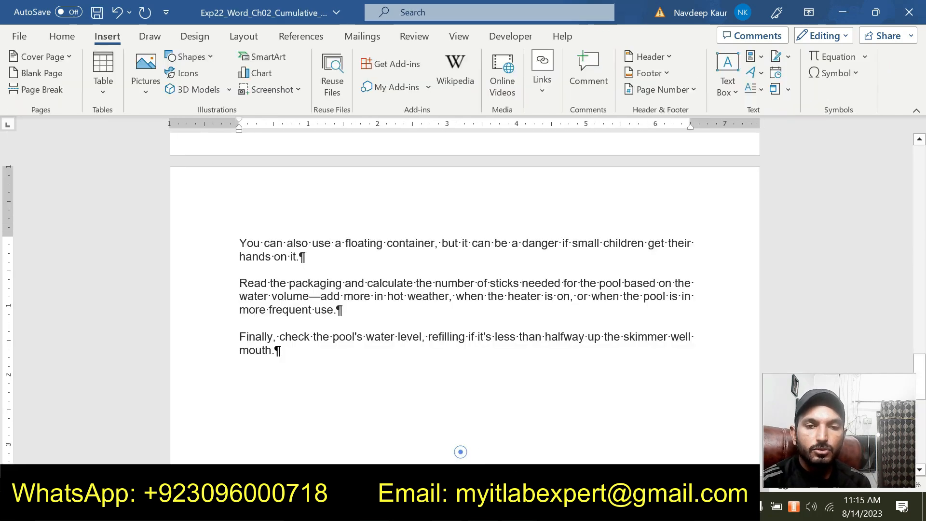
scroll(461, 452, up, 20)
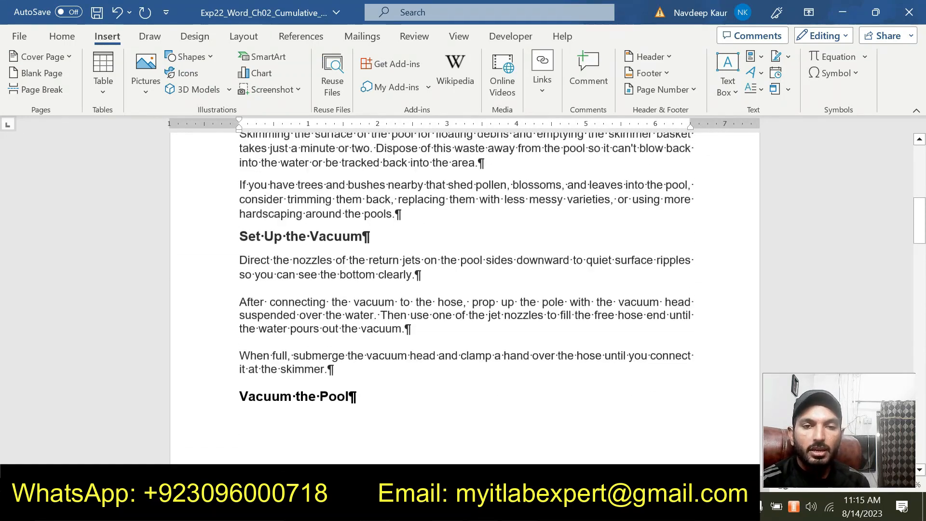
scroll(465, 294, up, 6)
mouse_move(357, 375)
mouse_down()
mouse_move(299, 348)
mouse_move(240, 290)
mouse_up()
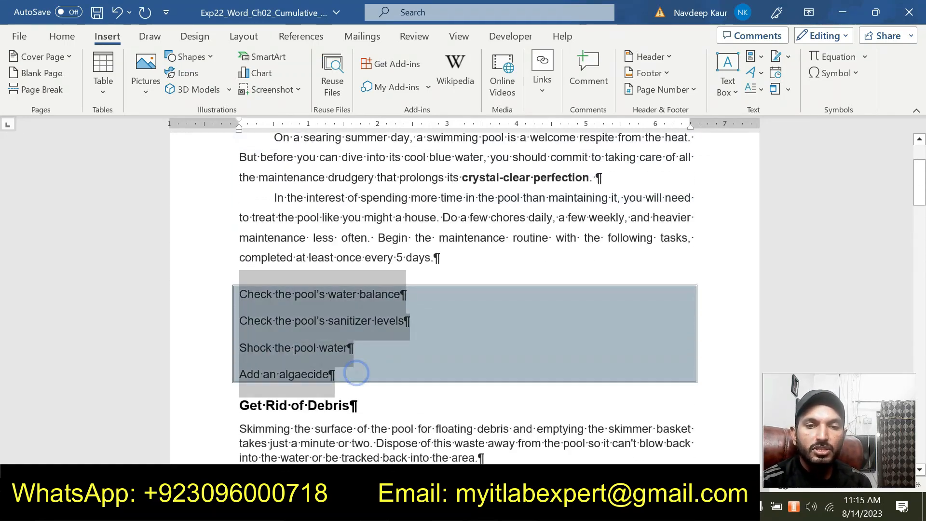
click(72, 38)
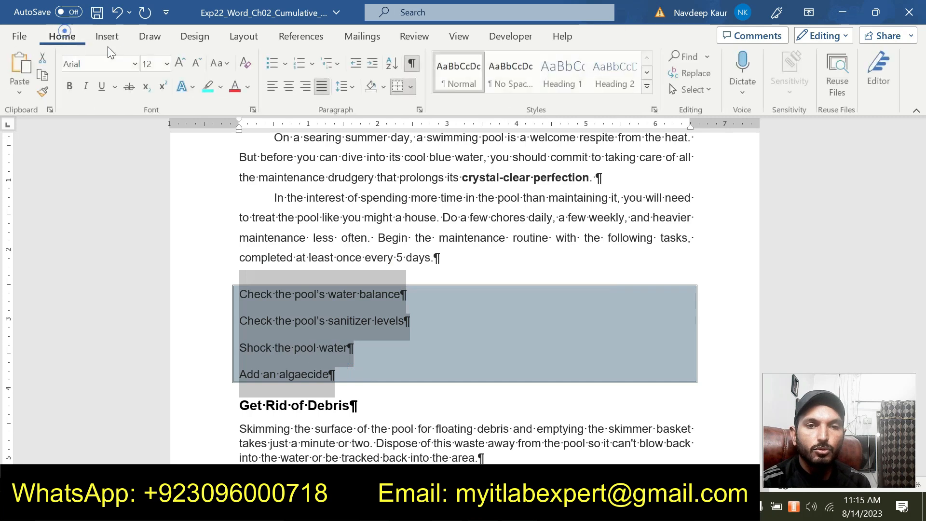
click(313, 63)
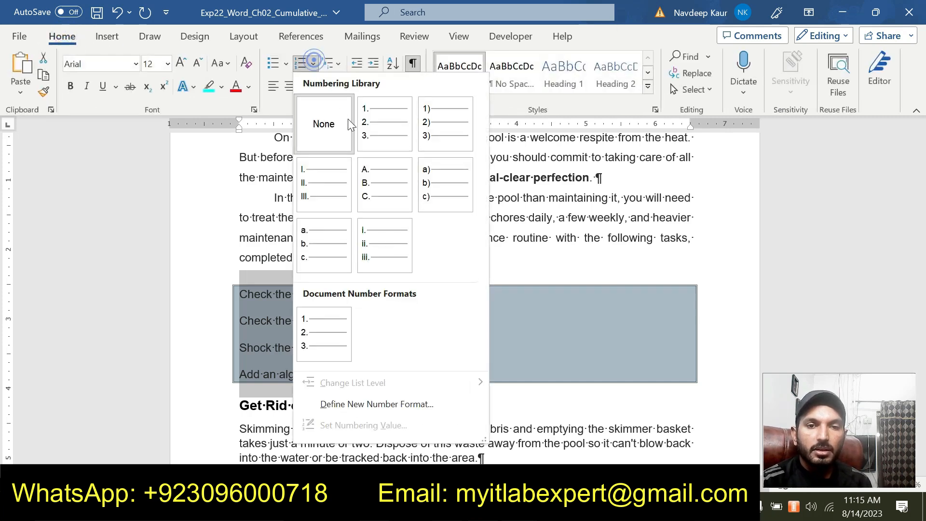
click(378, 122)
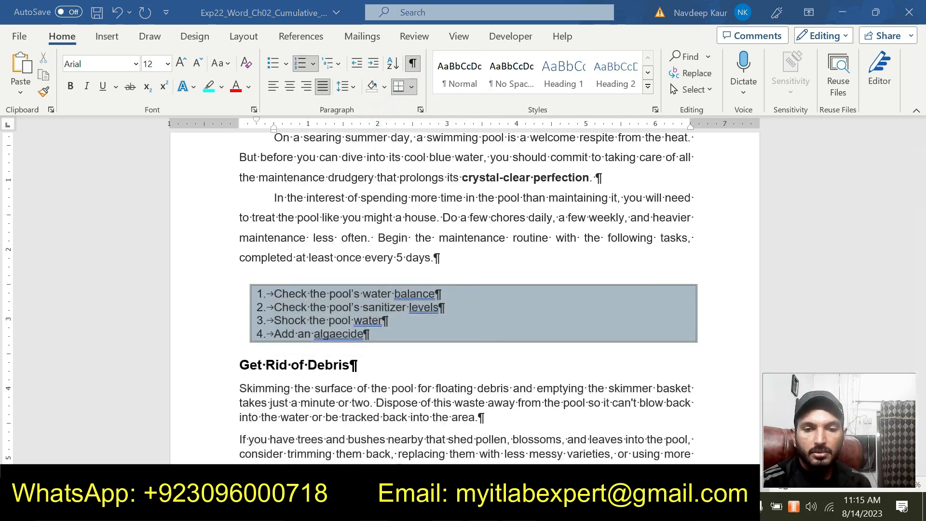
Switch to the instructions document, remove the highlight from the step 9 instructions and highlight the step 10 instructions in turquoise.
mouse_move(520, 509)
click(579, 441)
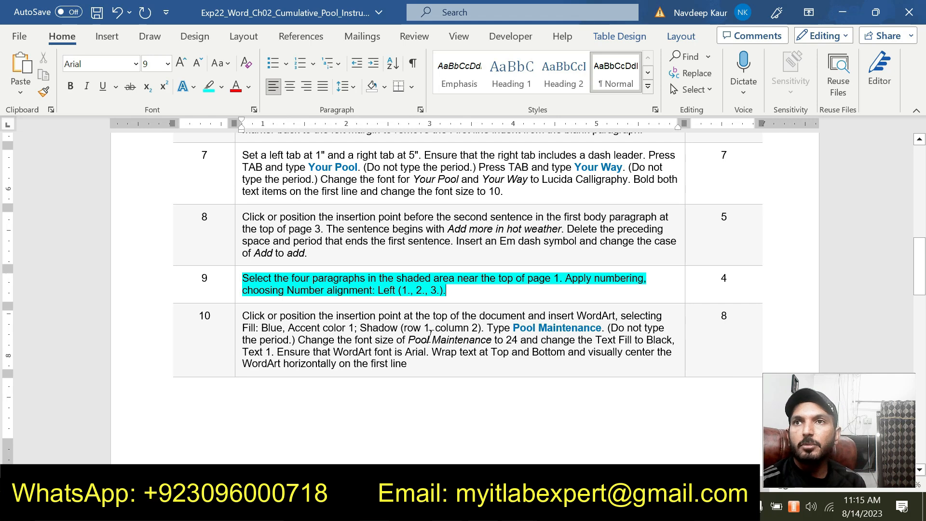
drag(446, 290, 242, 278)
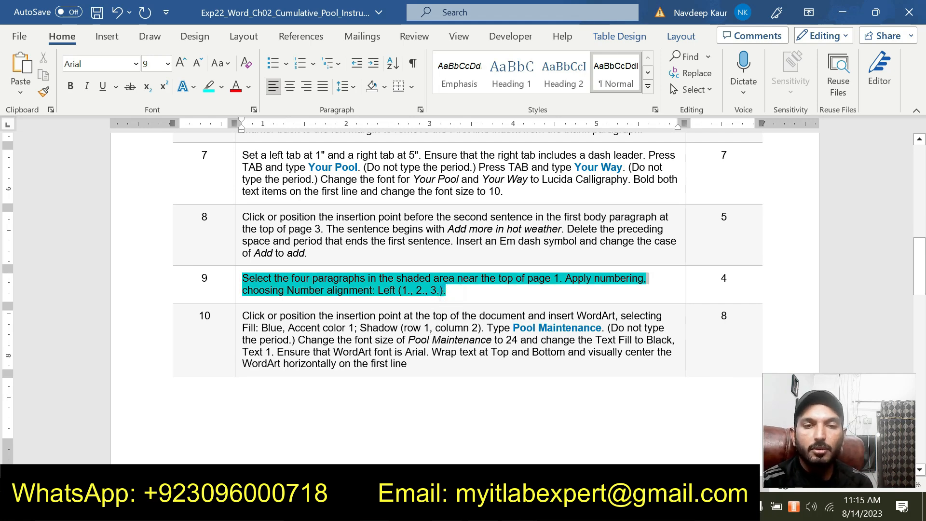
click(307, 254)
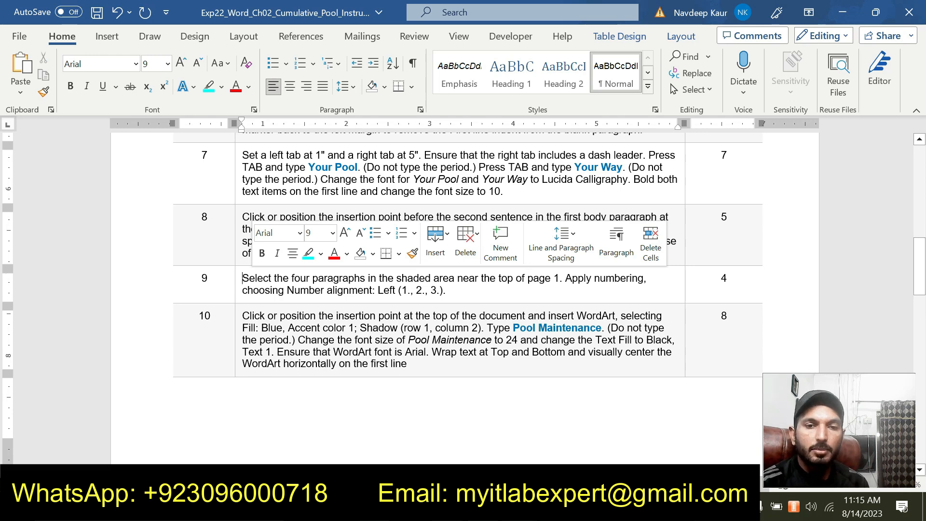
drag(424, 360, 242, 316)
click(316, 298)
click(358, 347)
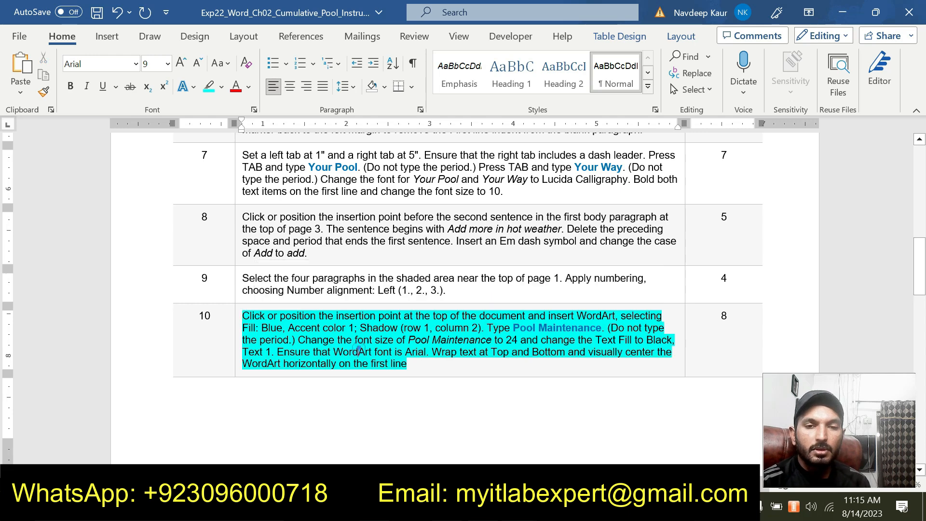
Check step 10's WordArt style, and insert WordArt in Fill: Blue, Accent color 1; Shadow at the start of the pool document's first line.
scroll(358, 348, down, 3)
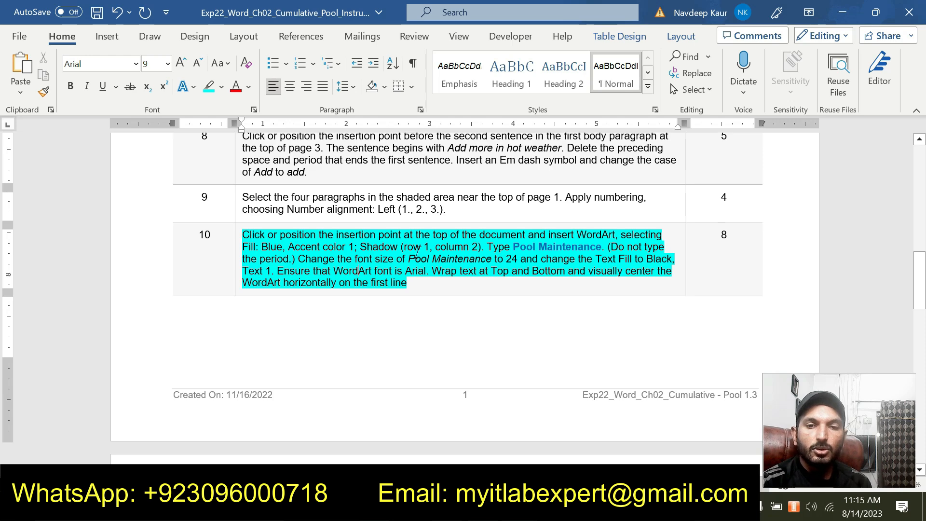
drag(479, 247, 404, 246)
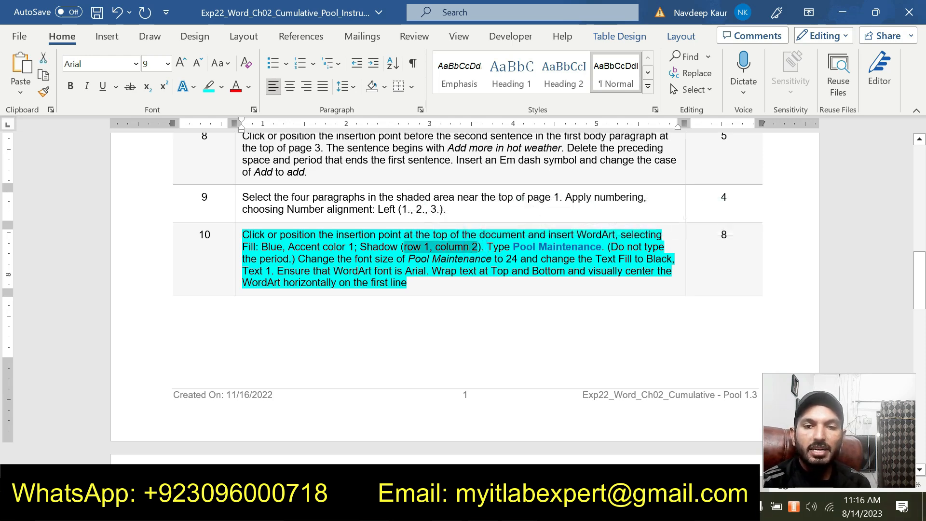
mouse_move(519, 509)
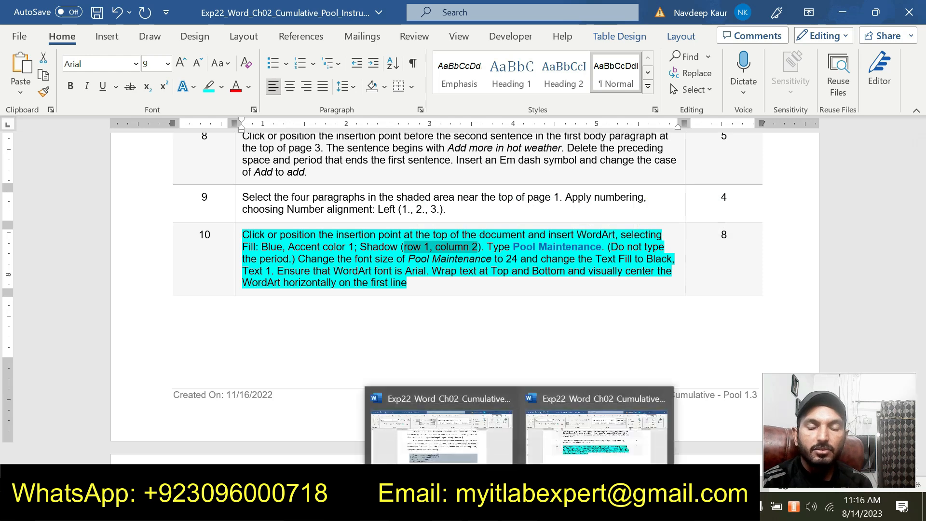
click(458, 456)
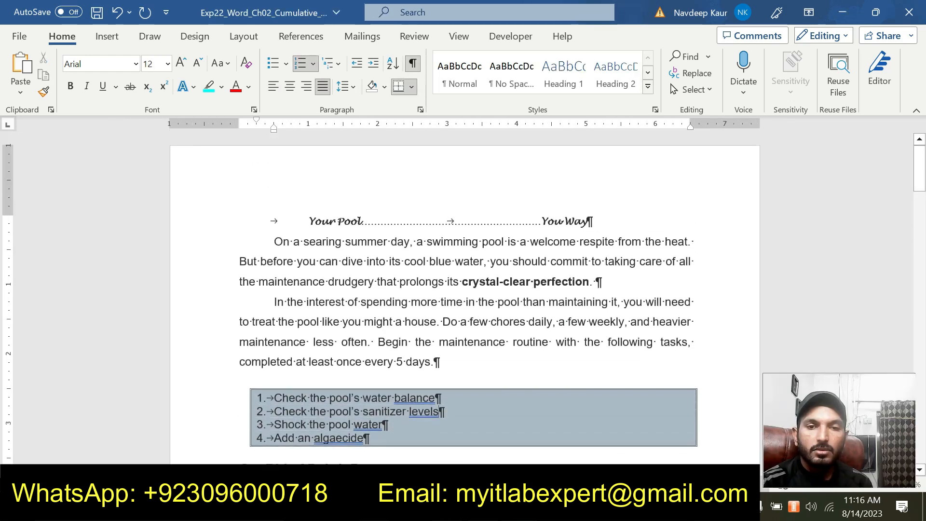
click(346, 195)
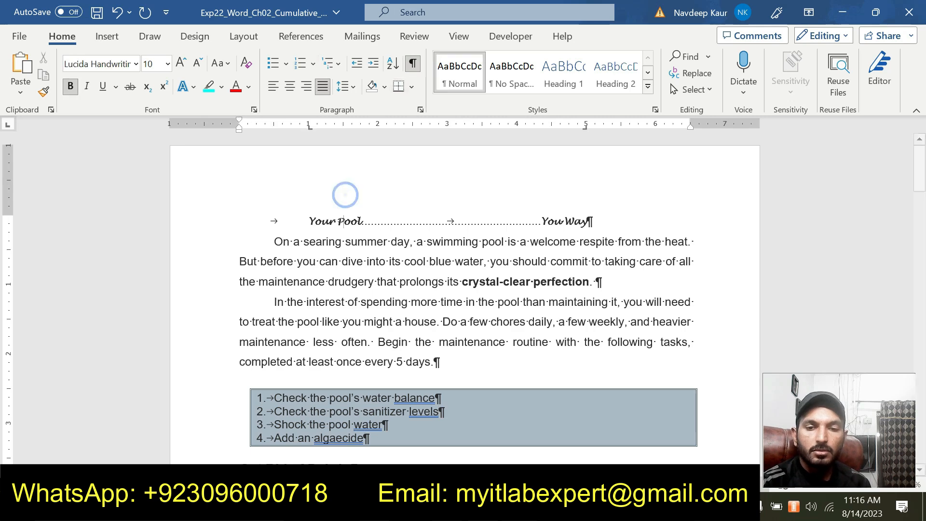
click(519, 509)
mouse_move(549, 443)
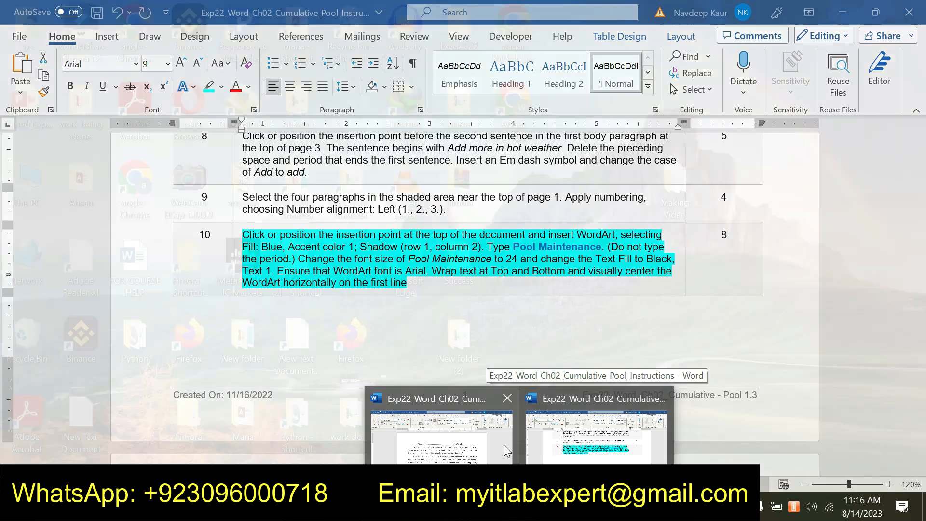
click(471, 443)
click(307, 215)
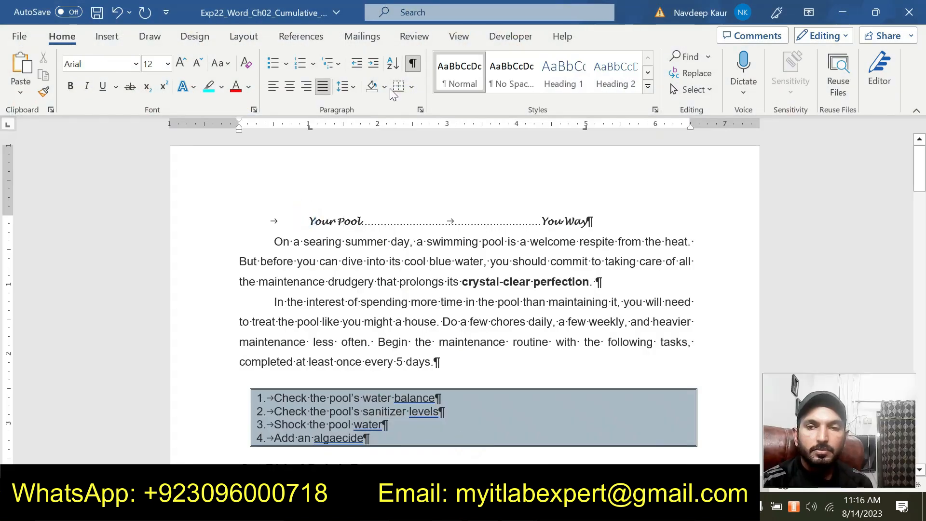
click(108, 36)
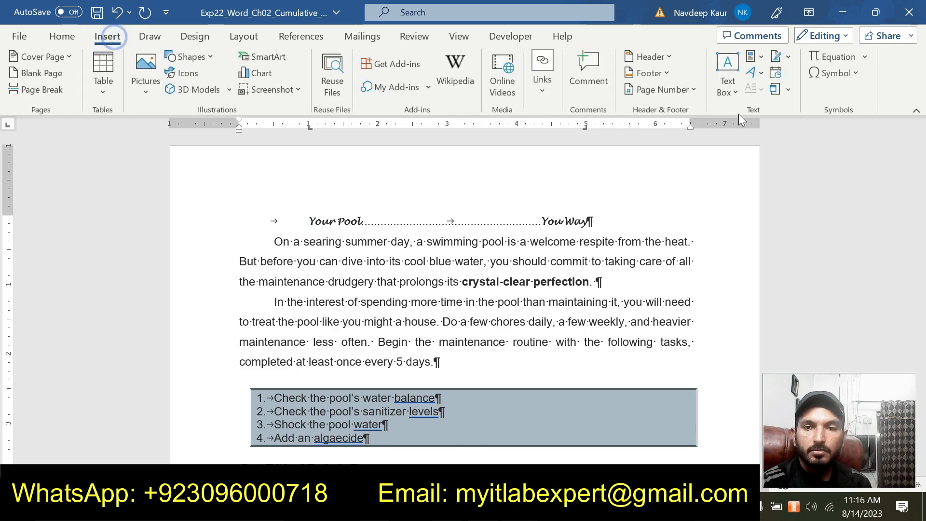
click(758, 71)
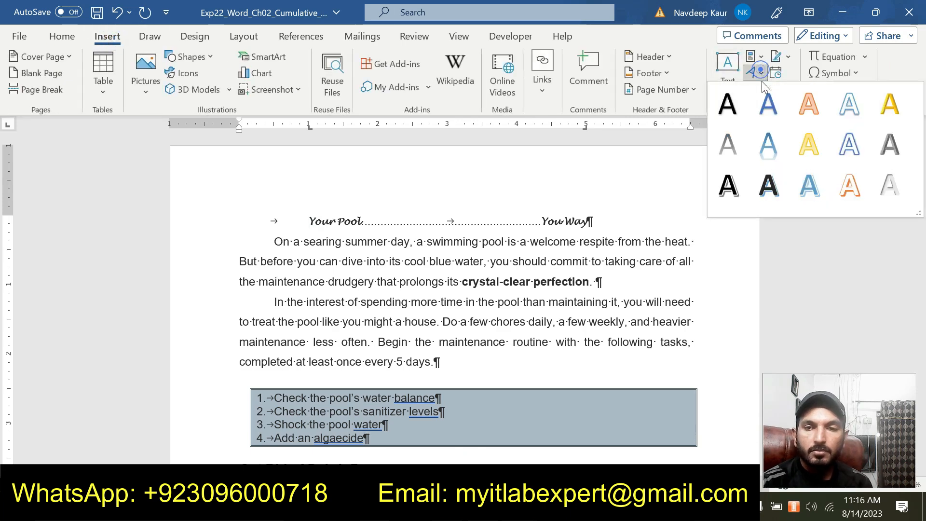
click(767, 109)
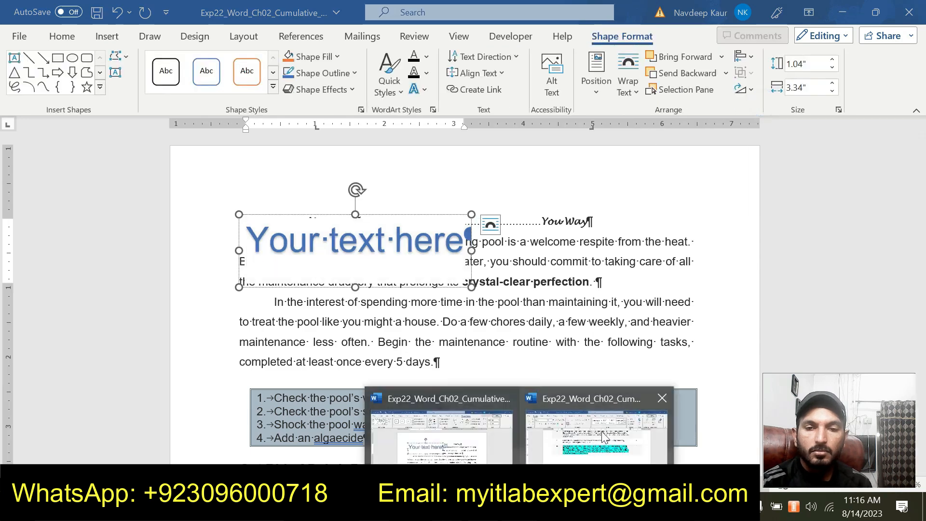
Check the title wording in the instructions document and replace the WordArt placeholder text with "Pool Maintenance" in the pool document.
click(601, 431)
click(442, 437)
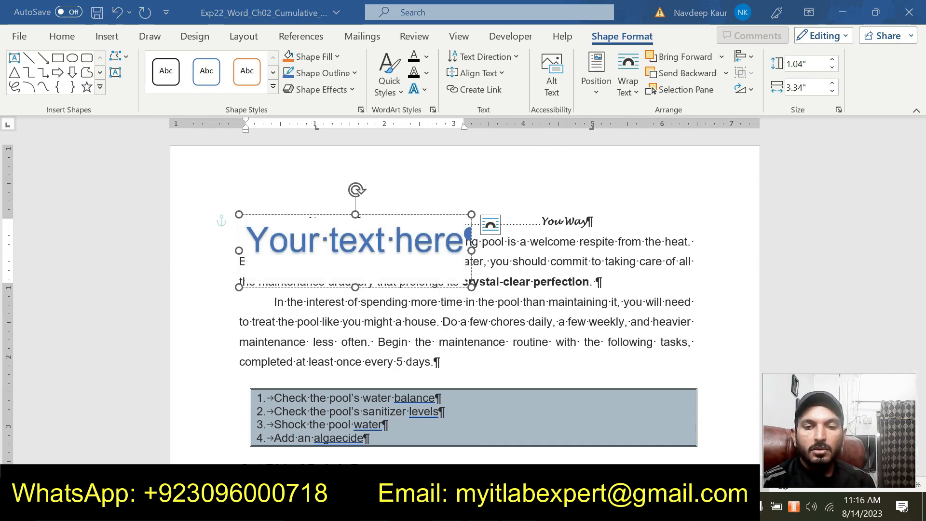
click(582, 444)
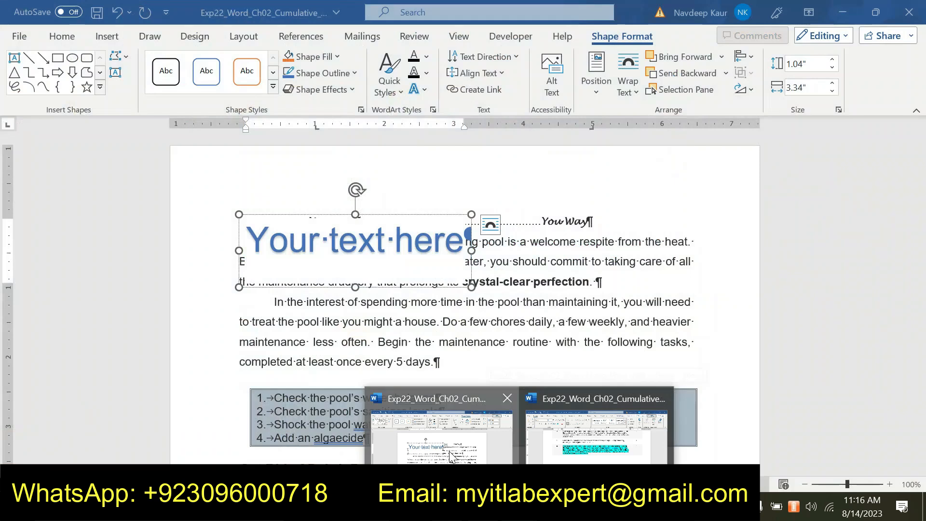
click(449, 450)
text(Po)
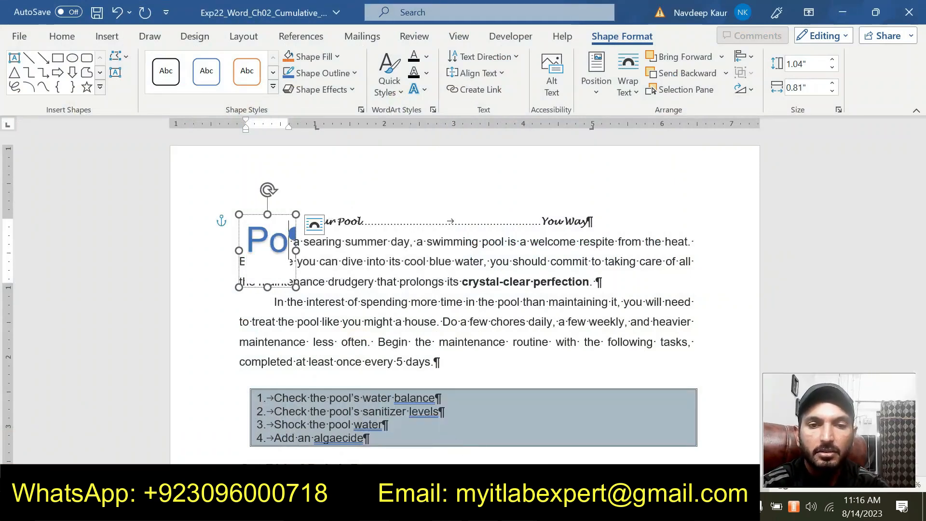
text(ol M)
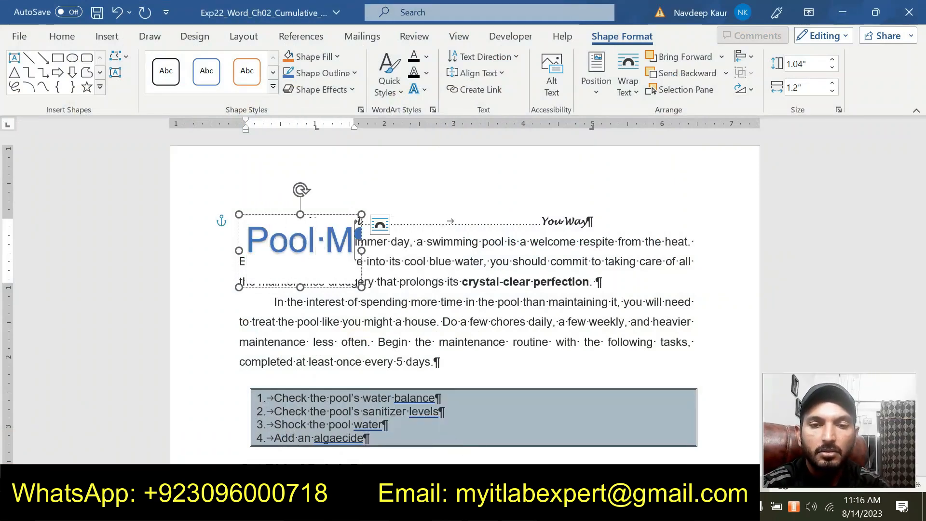
text(aintenance)
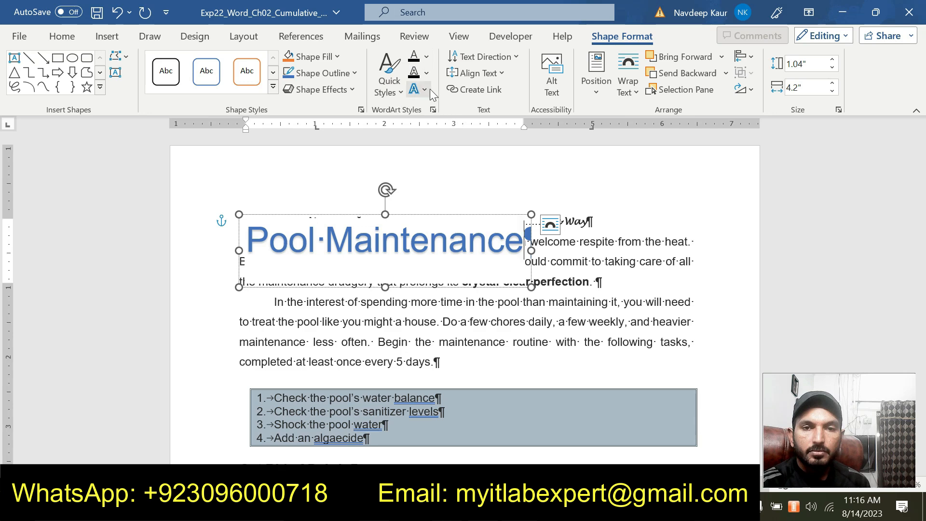
Check step 10 in the instructions document and try to set the WordArt's font size to 24 without selecting its text.
mouse_move(519, 511)
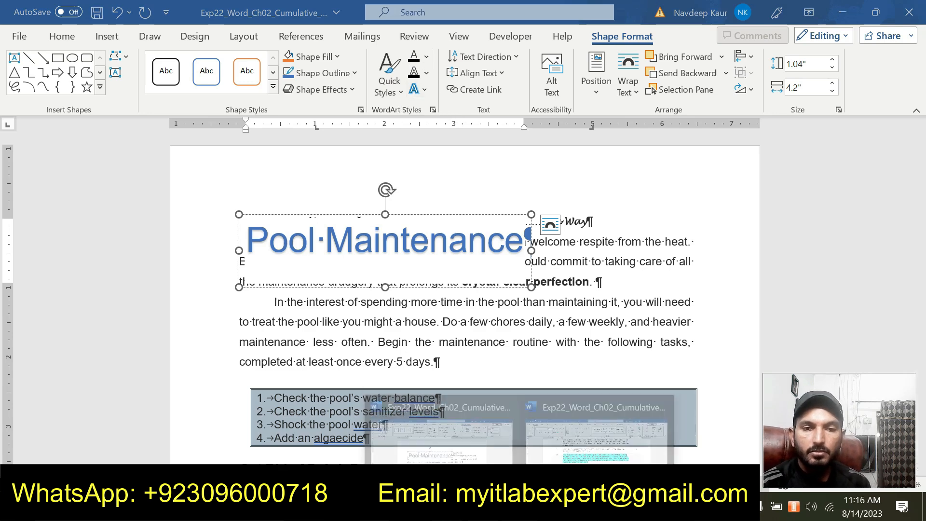
mouse_move(592, 438)
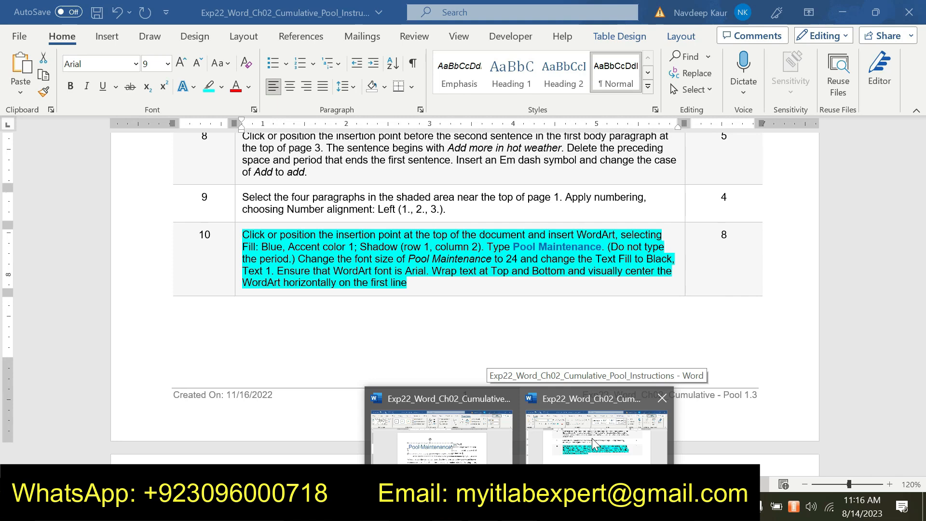
click(592, 438)
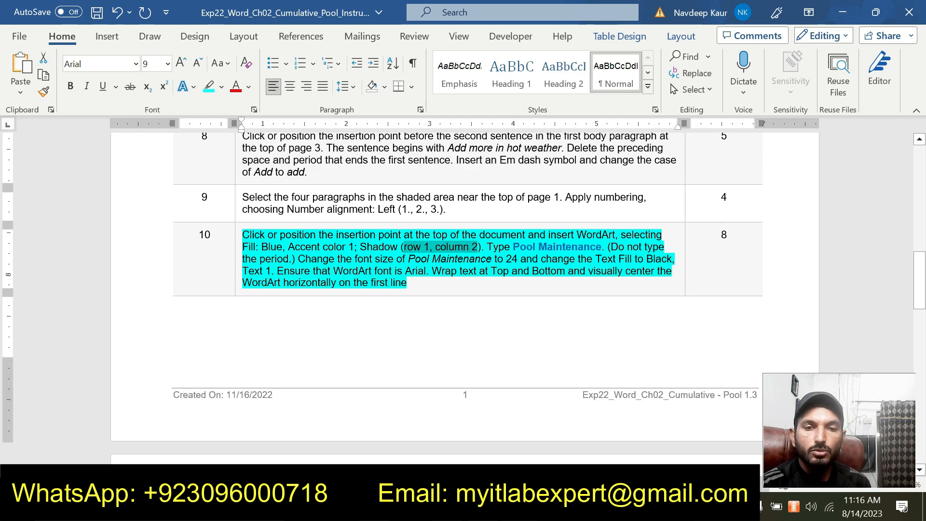
click(520, 507)
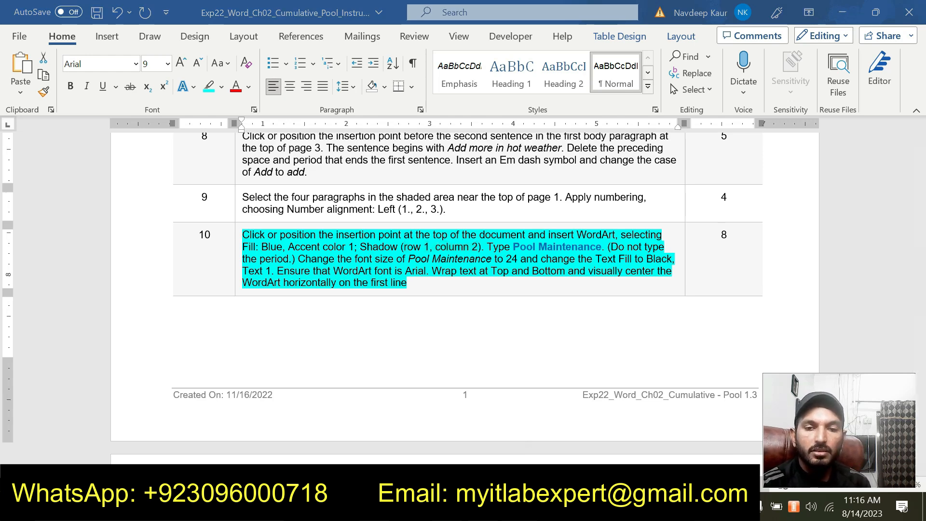
click(452, 444)
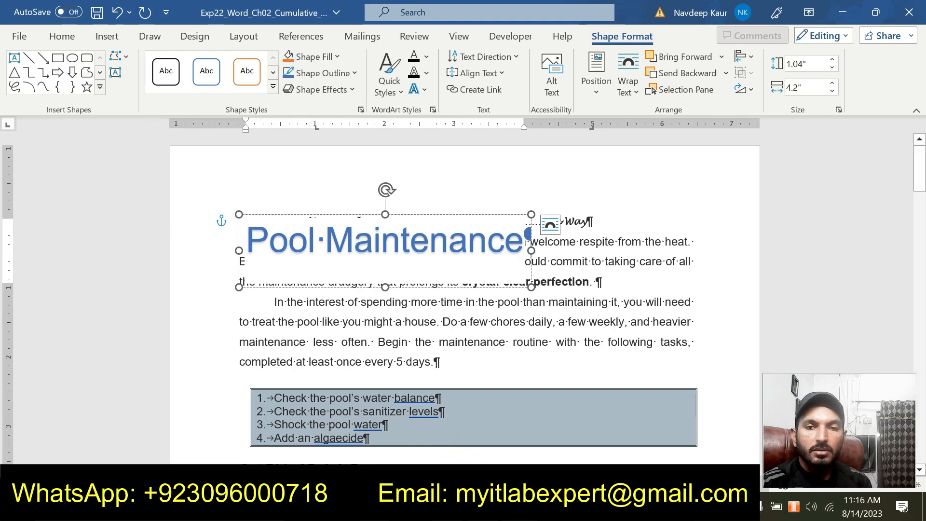
click(55, 41)
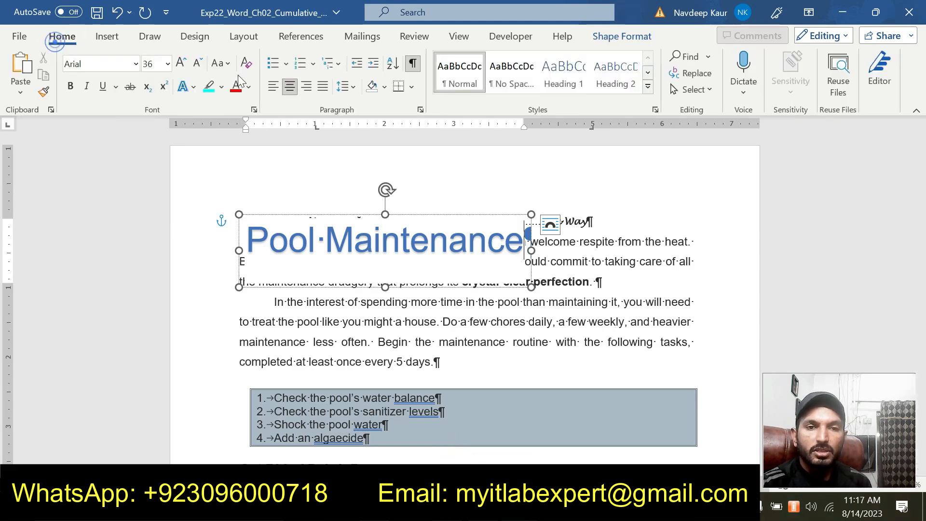
click(166, 64)
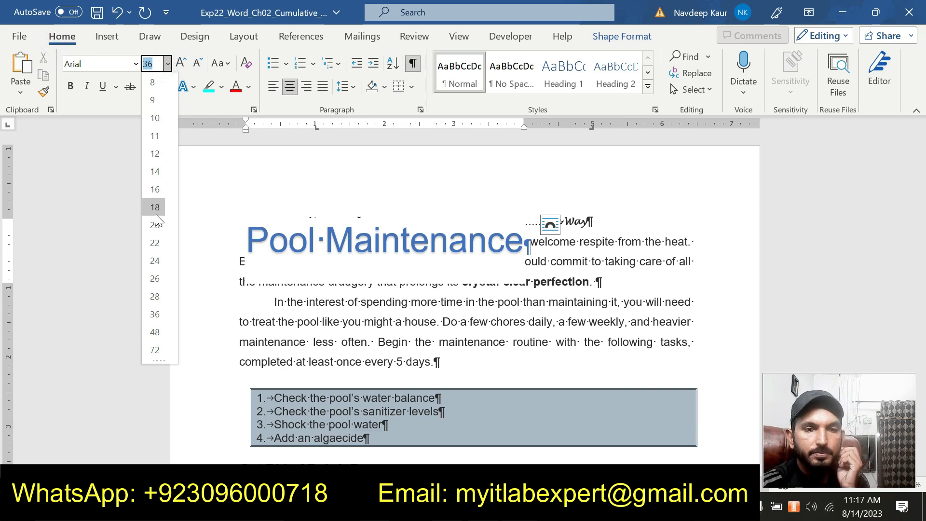
click(161, 260)
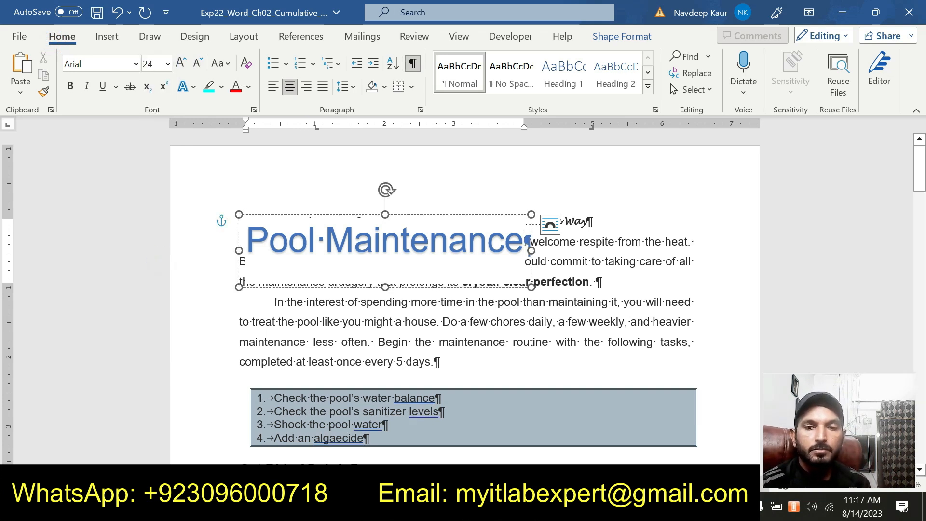
Recheck step 10, return to the pool document, and set the entire "Pool Maintenance" WordArt text to font size 24.
mouse_move(519, 509)
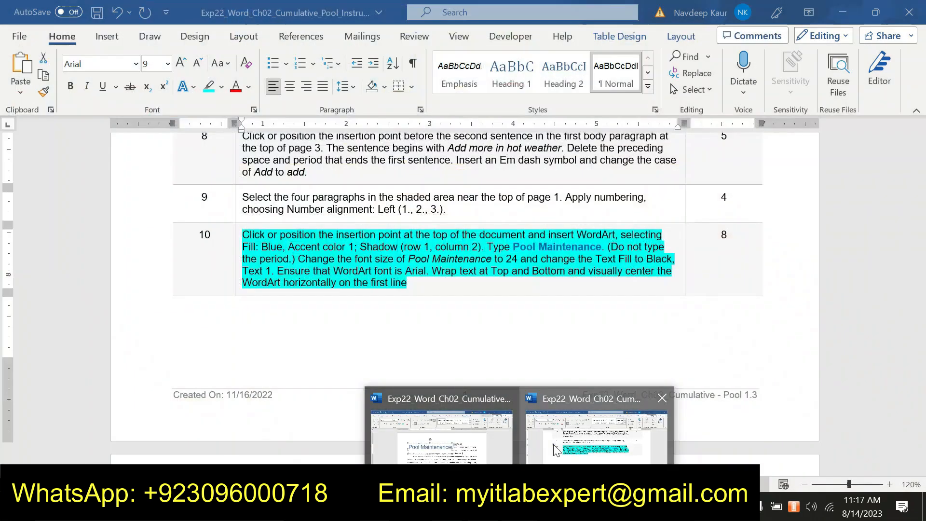
click(556, 451)
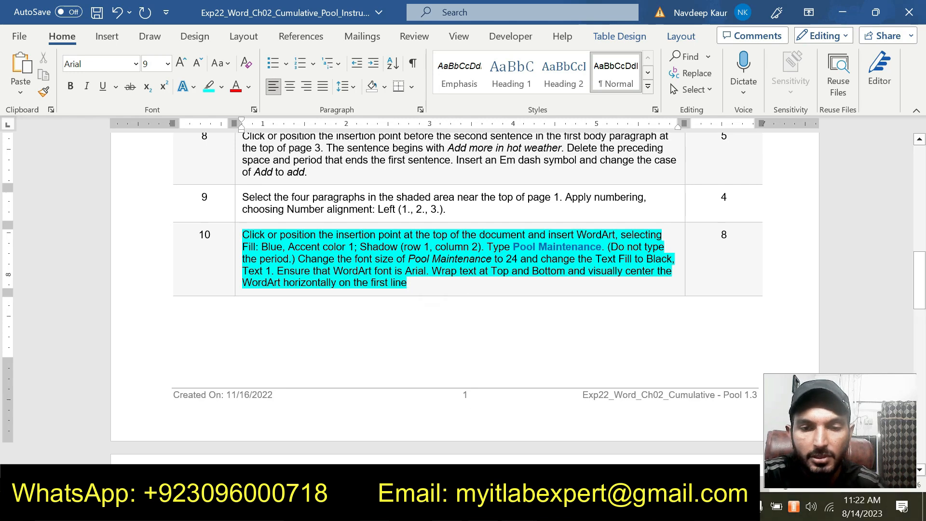
mouse_move(520, 509)
click(468, 454)
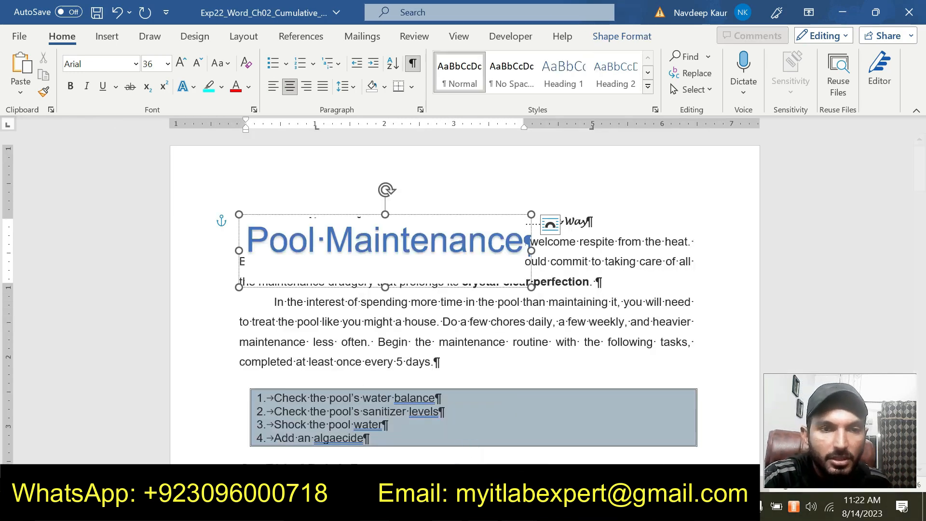
click(167, 66)
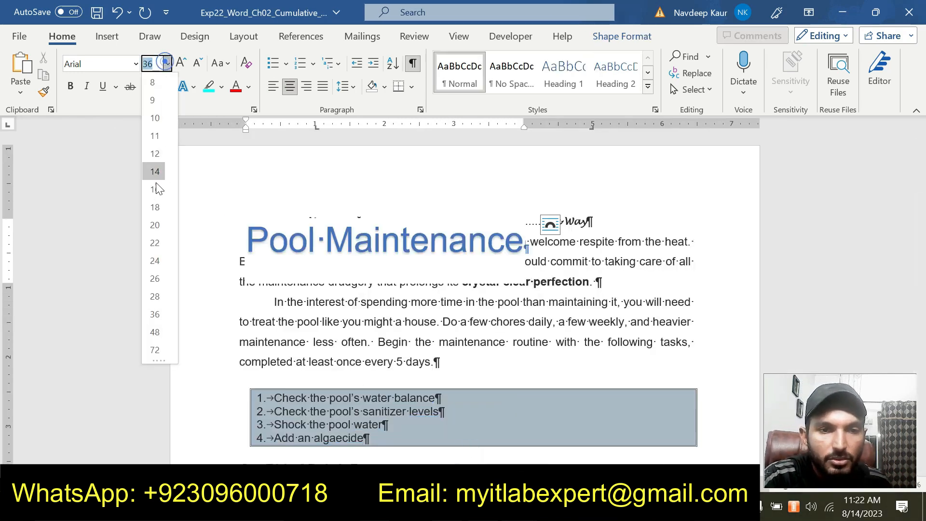
click(158, 259)
drag(528, 241, 247, 241)
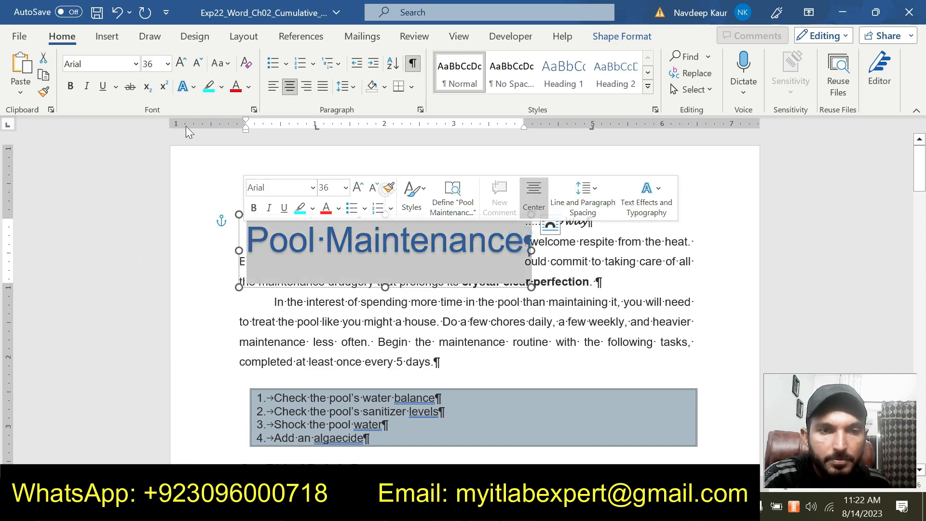
click(167, 64)
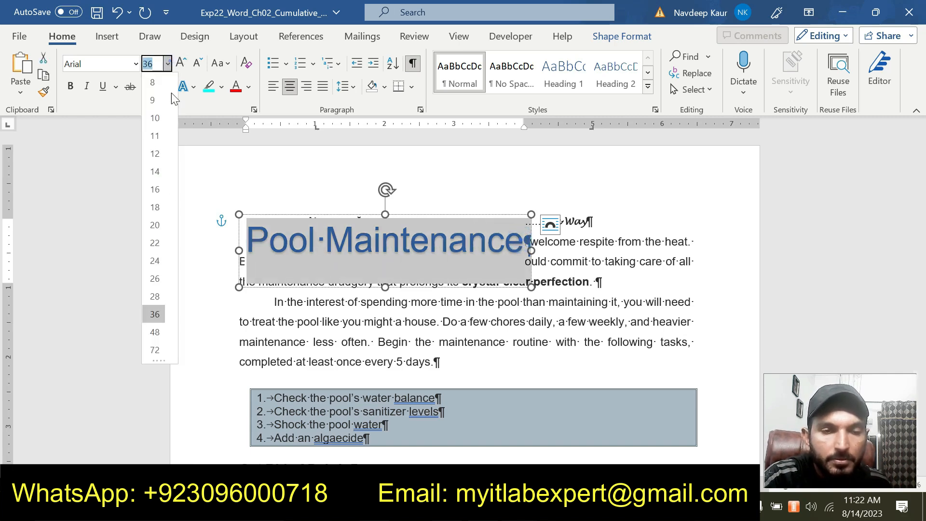
click(160, 257)
Check the fill requirement in the instructions document and change the "Pool Maintenance" WordArt's text fill to Black, Text 1.
mouse_move(550, 512)
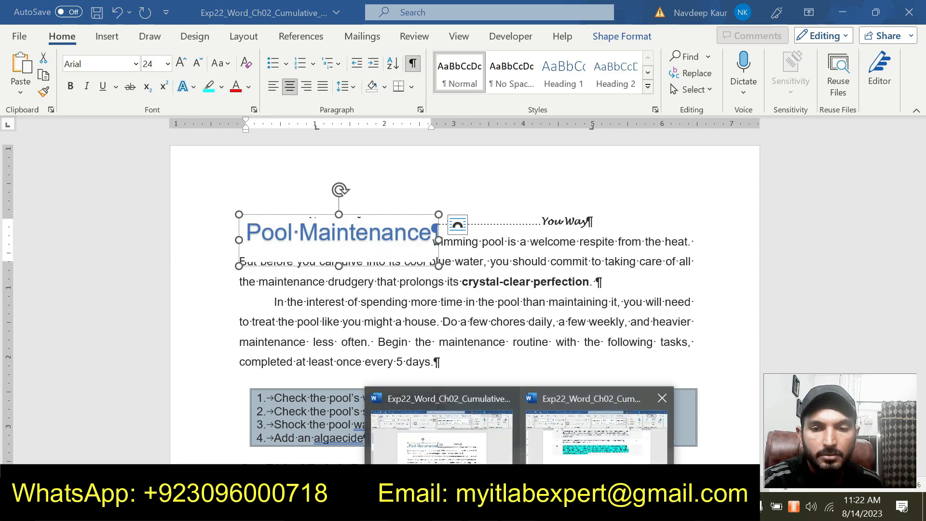
click(546, 442)
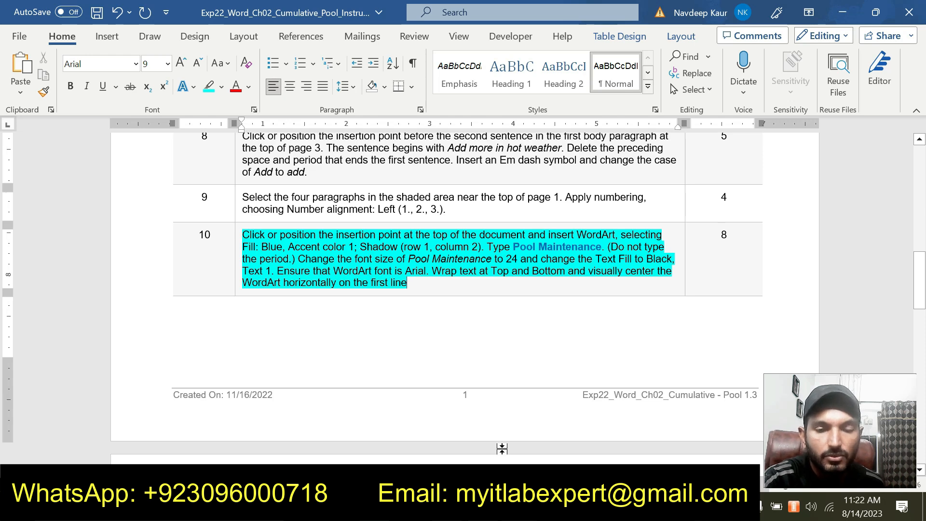
mouse_move(550, 512)
click(463, 446)
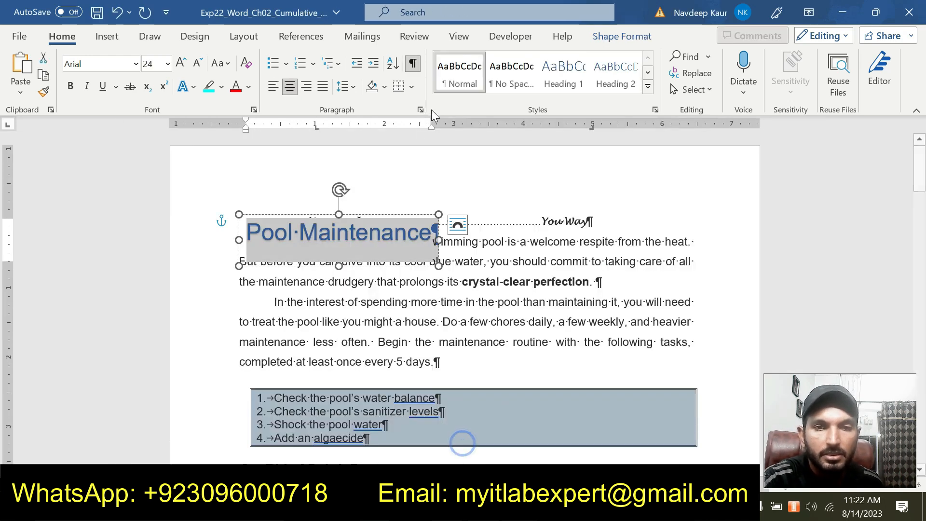
click(594, 37)
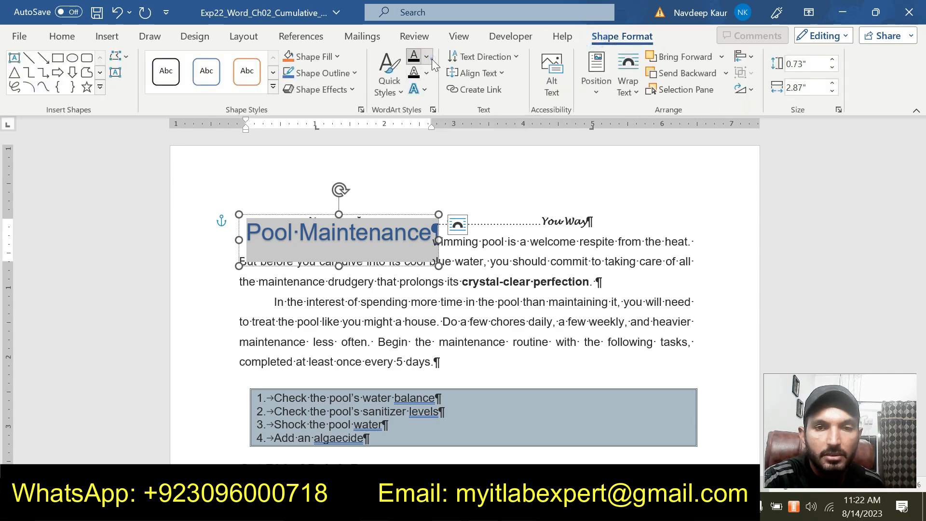
click(430, 58)
click(426, 115)
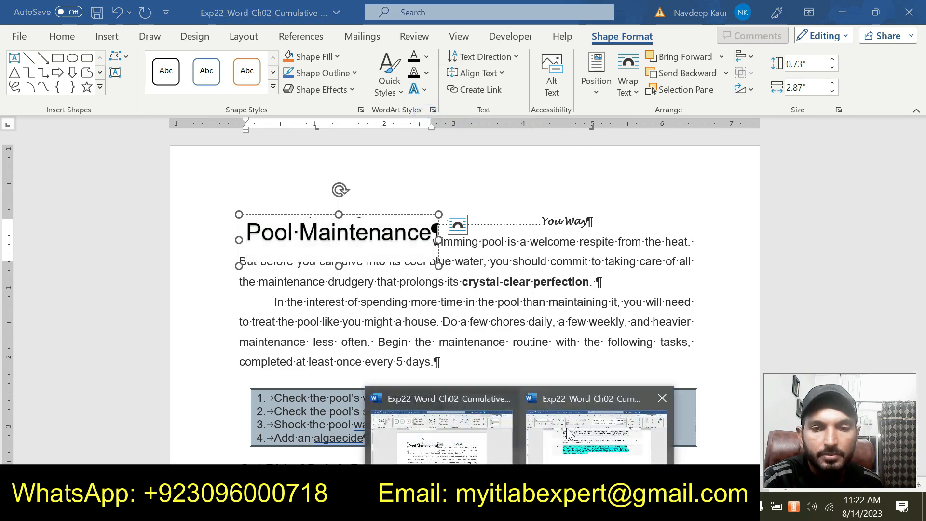
Check the wrapping requirement in the instructions document and set the "Pool Maintenance" WordArt's text wrapping to Top and Bottom.
click(569, 424)
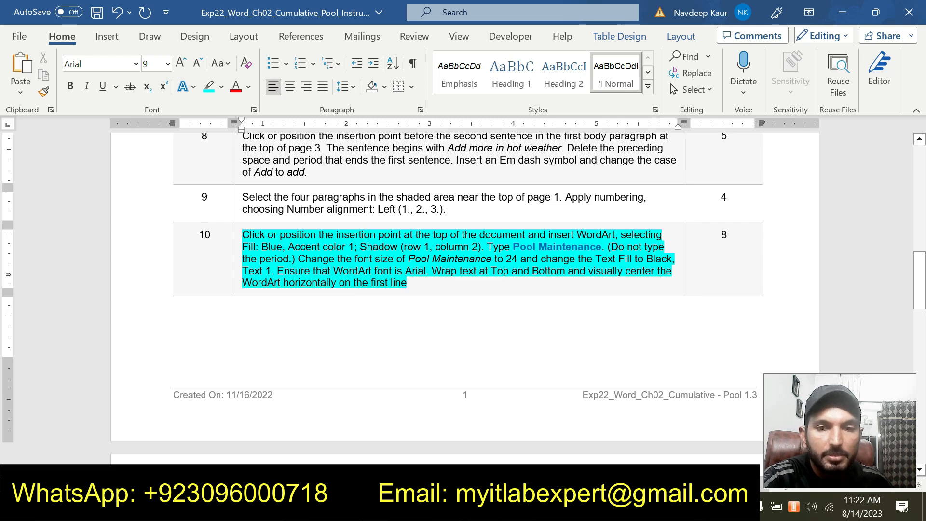
mouse_move(537, 477)
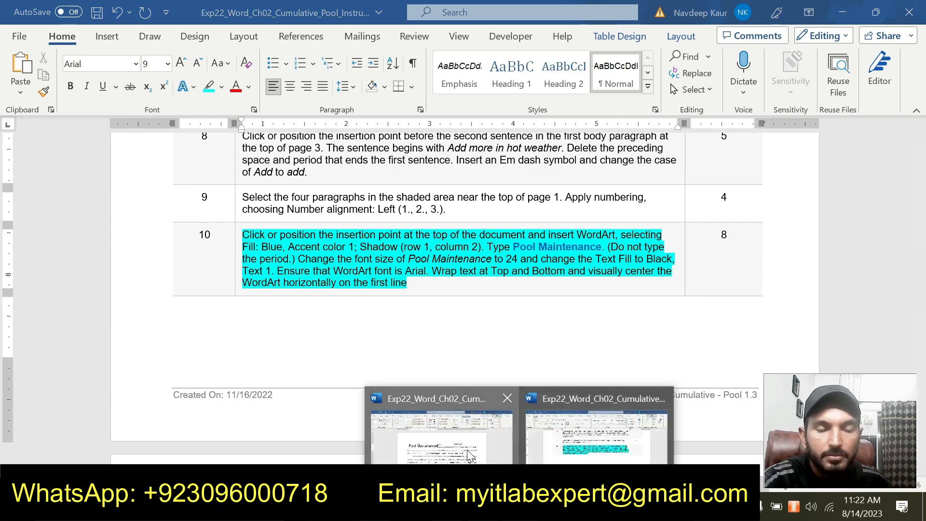
click(463, 434)
click(59, 37)
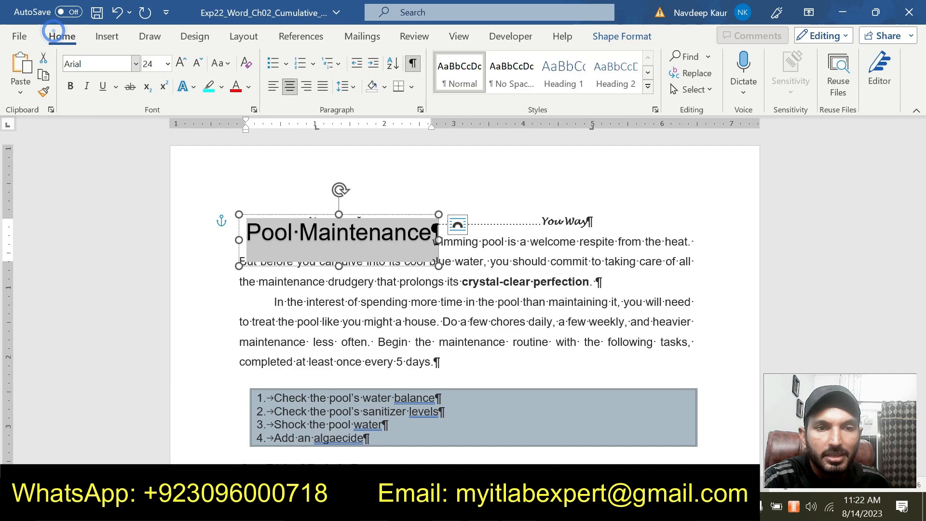
click(622, 37)
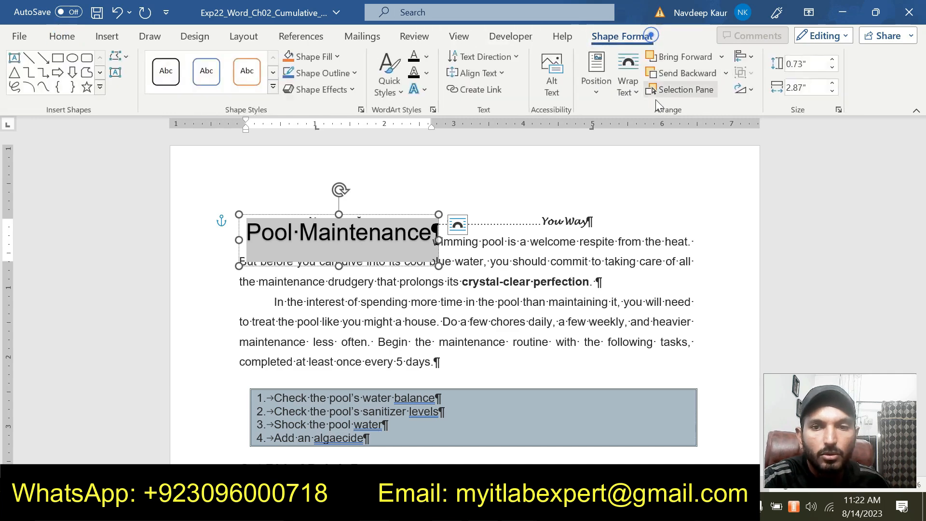
click(637, 91)
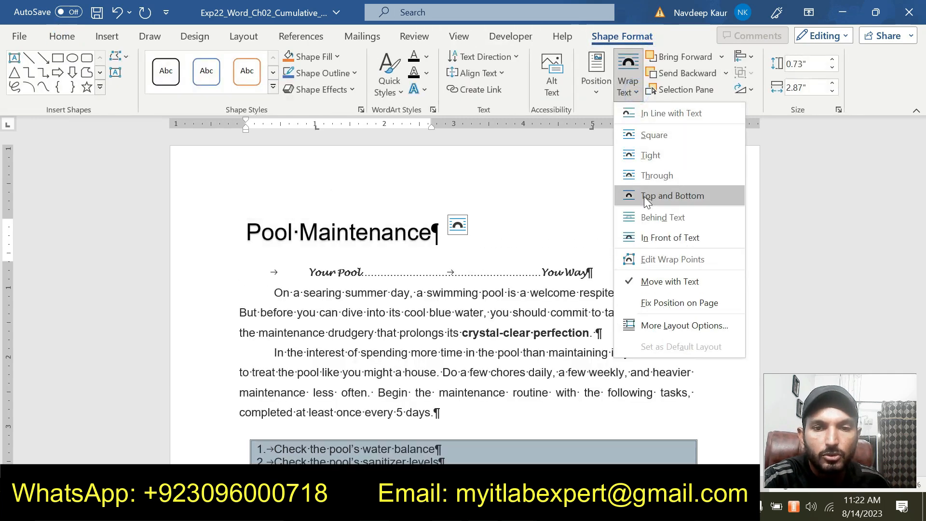
click(644, 196)
Recheck step 10 in the instructions document and visually center the "Pool Maintenance" WordArt horizontally above the "Your Pool" line.
mouse_move(519, 510)
click(560, 462)
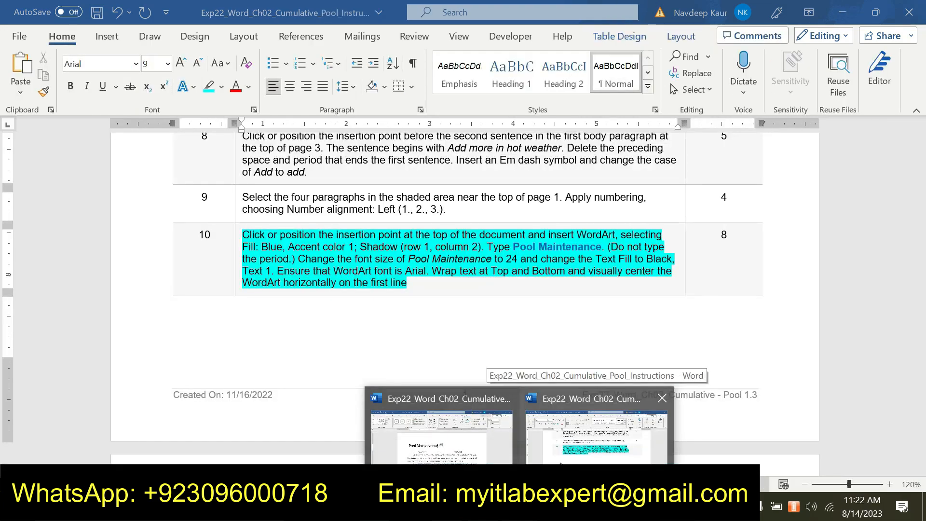
click(441, 434)
click(63, 36)
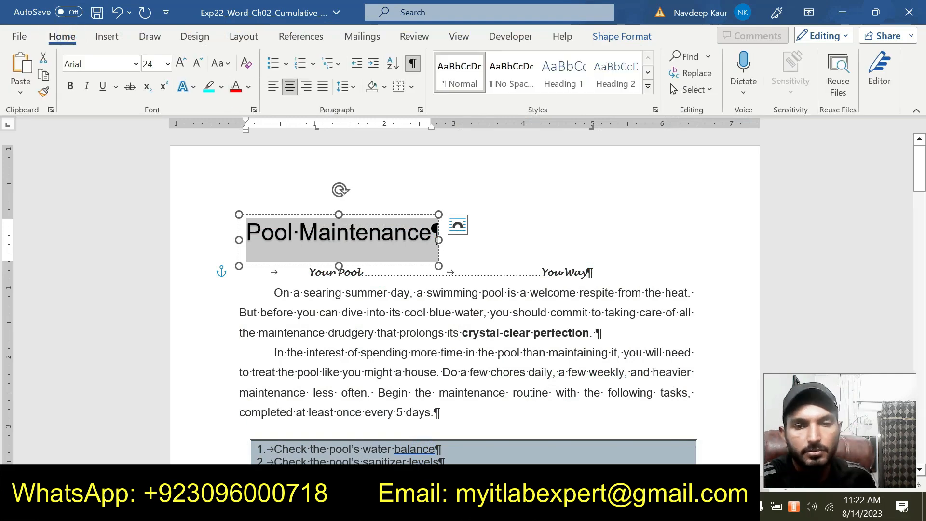
click(611, 35)
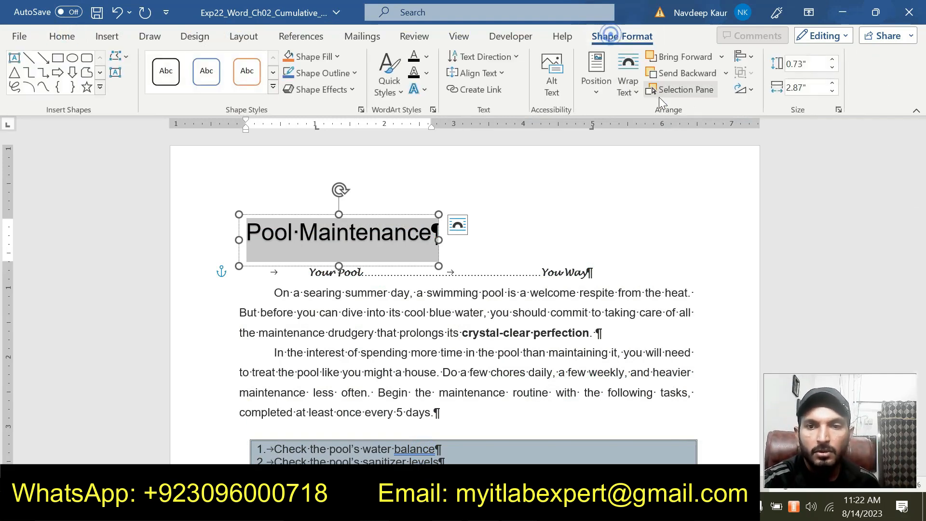
click(604, 92)
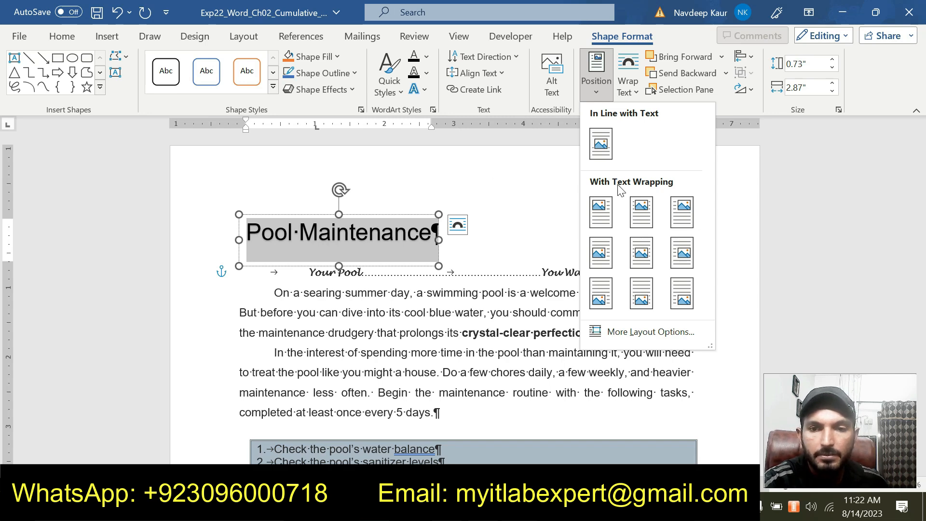
click(613, 208)
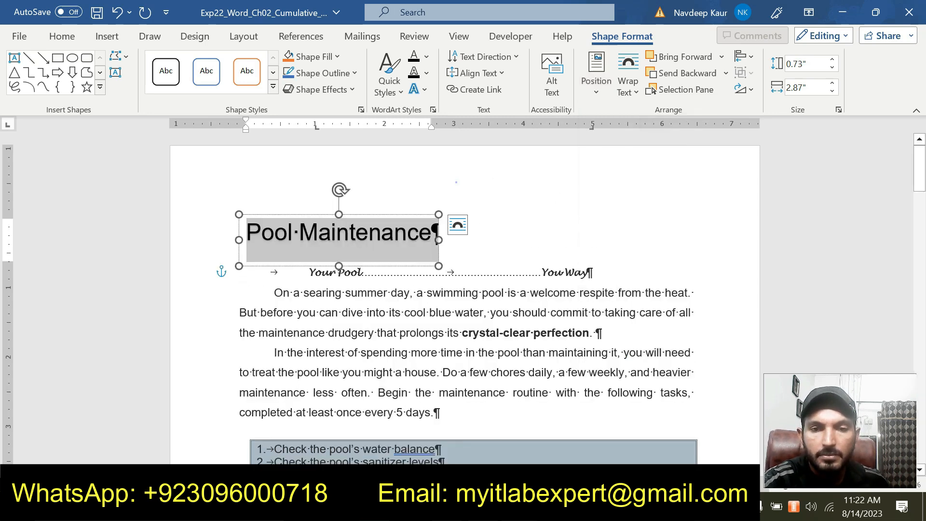
drag(361, 210, 492, 200)
click(395, 313)
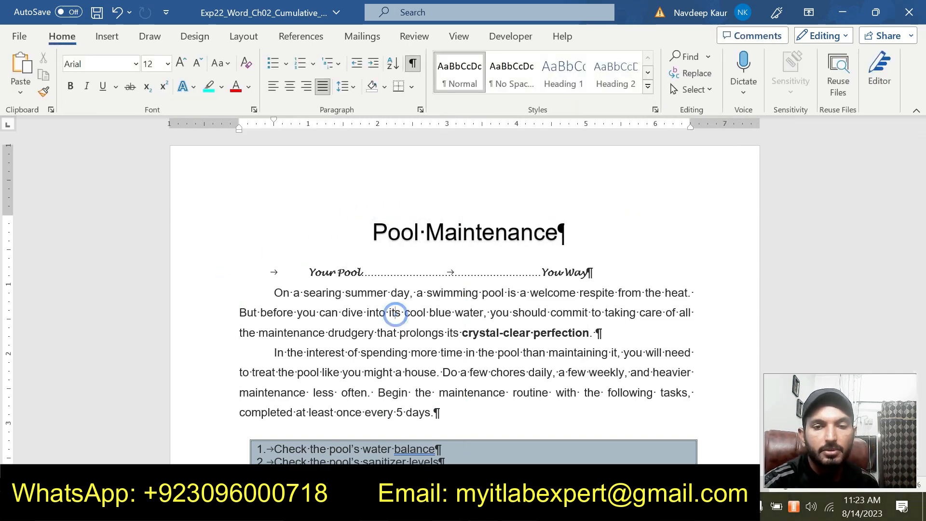
In the instructions document, remove the highlight from step 10 and highlight the step 11 instructions in turquoise.
click(585, 462)
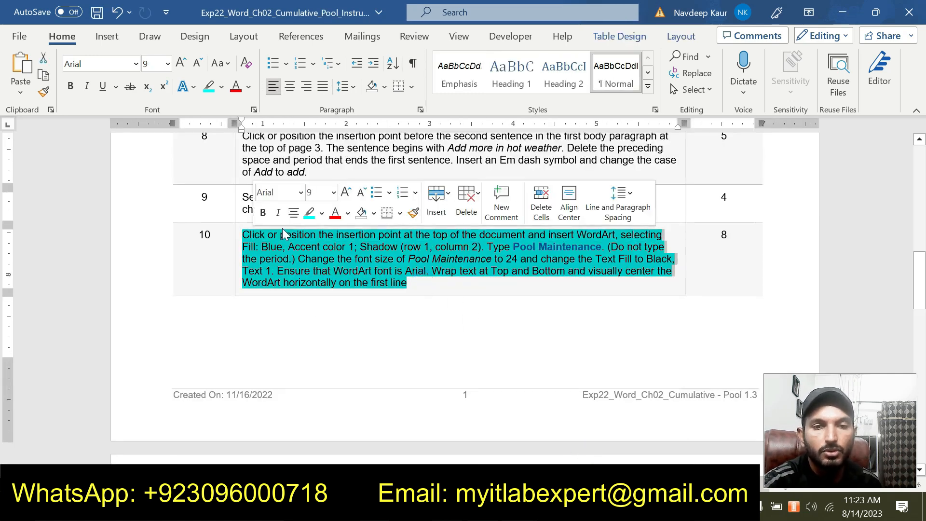
click(309, 212)
scroll(463, 299, down, 8)
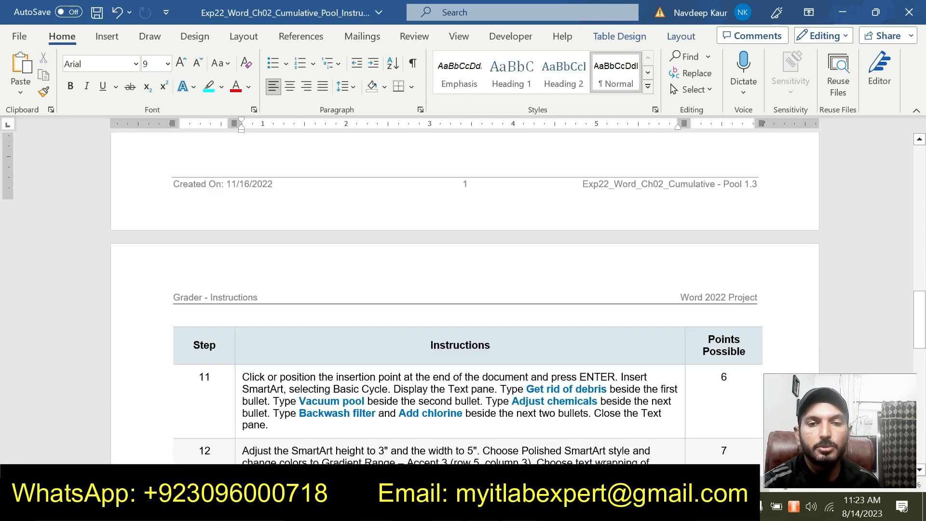
scroll(463, 299, down, 2)
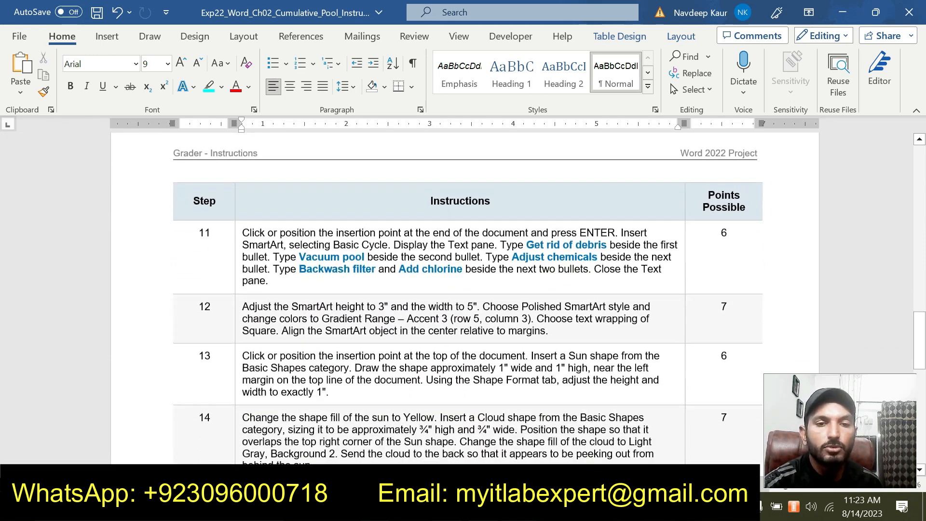
drag(293, 271, 245, 223)
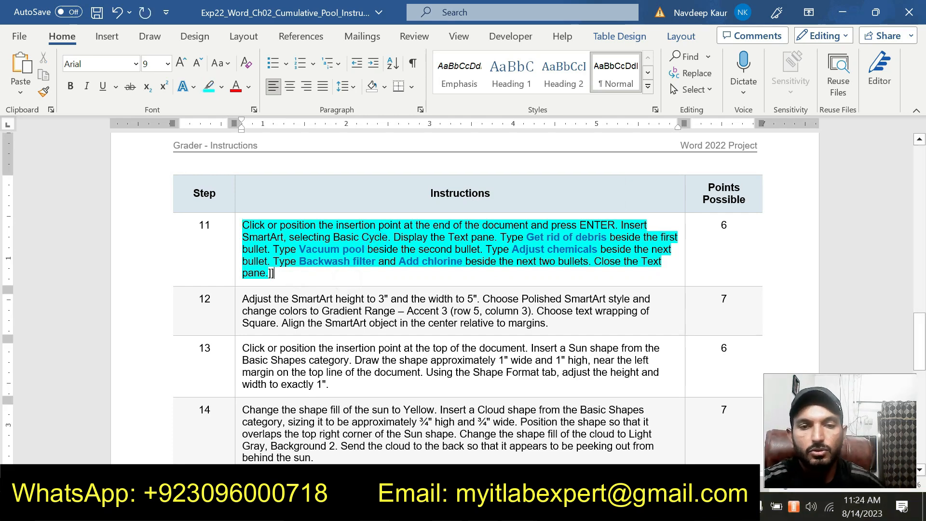
scroll(446, 331, up, 10)
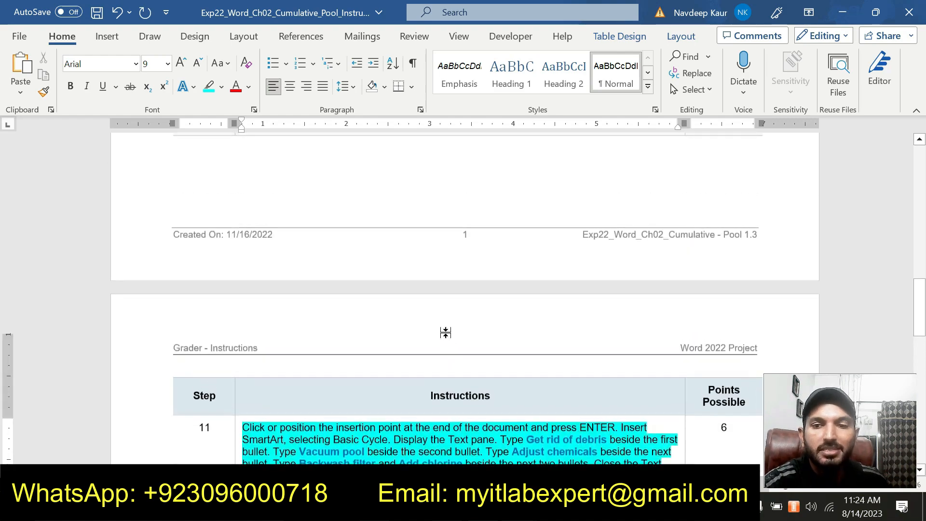
scroll(438, 337, up, 8)
scroll(440, 337, down, 10)
scroll(439, 337, down, 2)
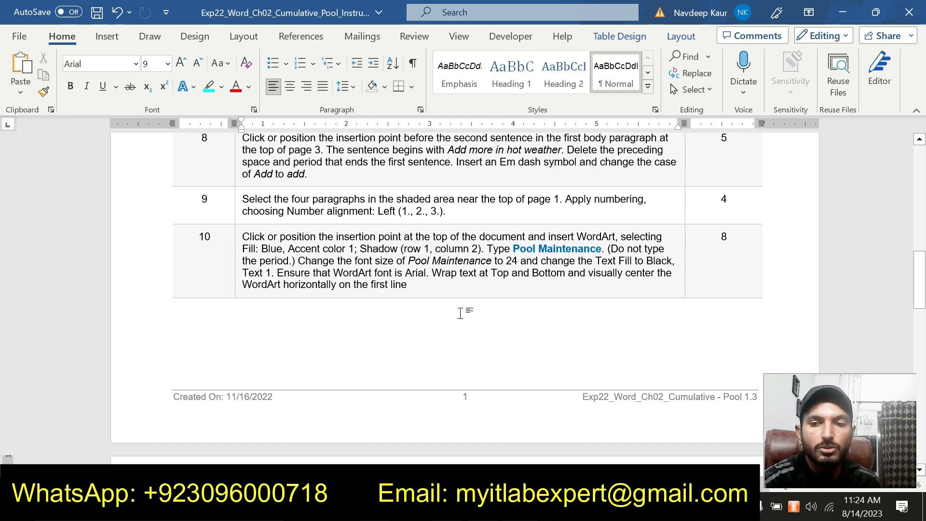
Switch to the Exp22_Word_Ch02_Cumulative_Pool Solution document and examine its title shapes, numbered list, text box and SmartArt cycle.
click(519, 507)
click(546, 467)
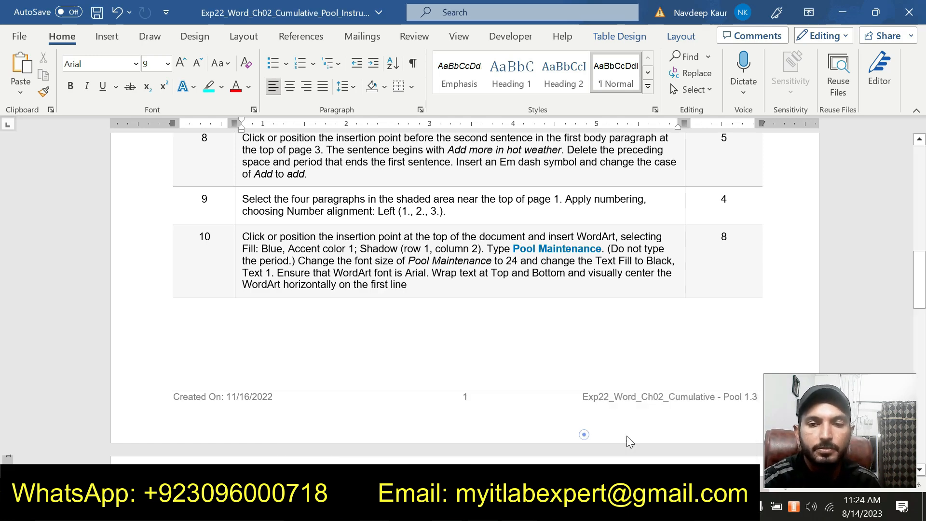
click(519, 507)
click(675, 438)
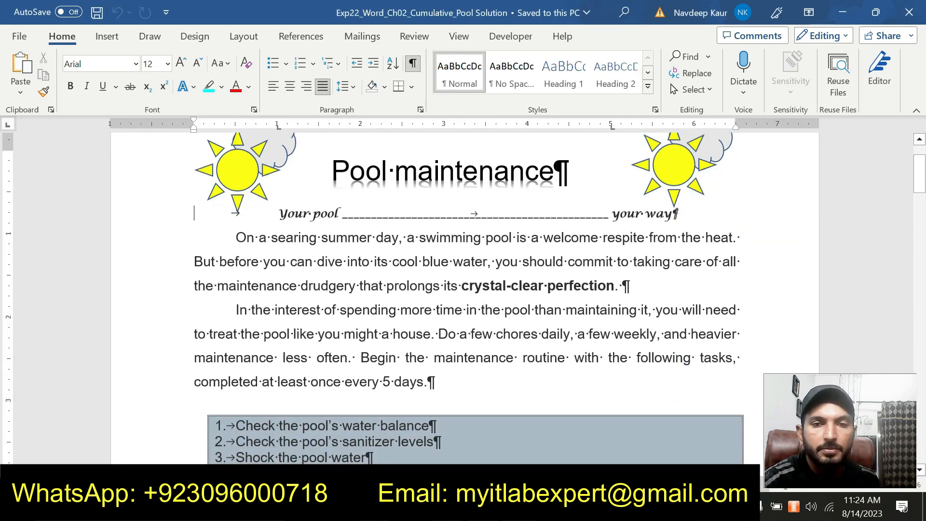
scroll(468, 299, down, 7)
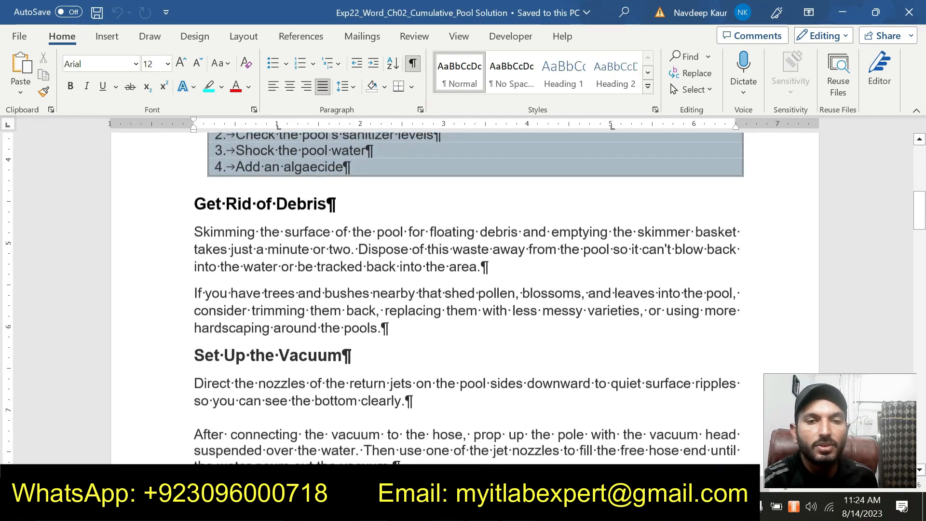
scroll(466, 298, up, 7)
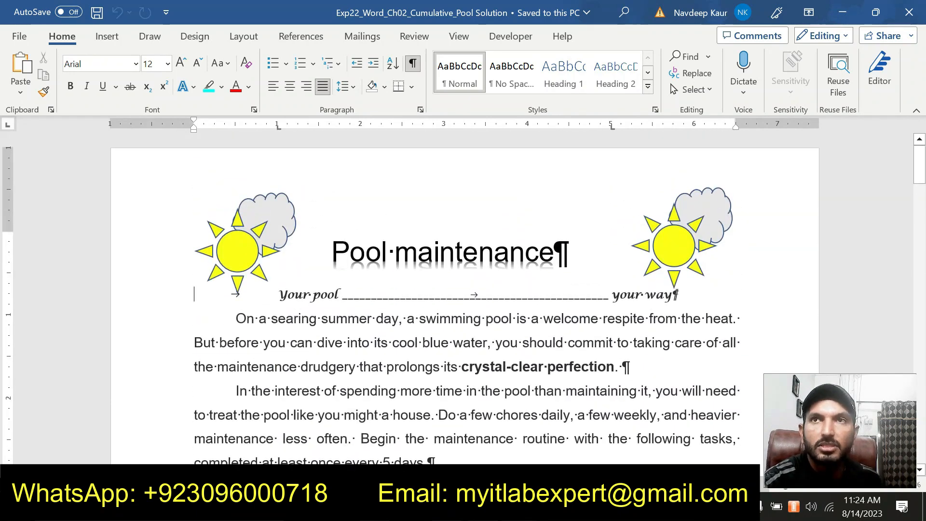
scroll(466, 298, down, 2)
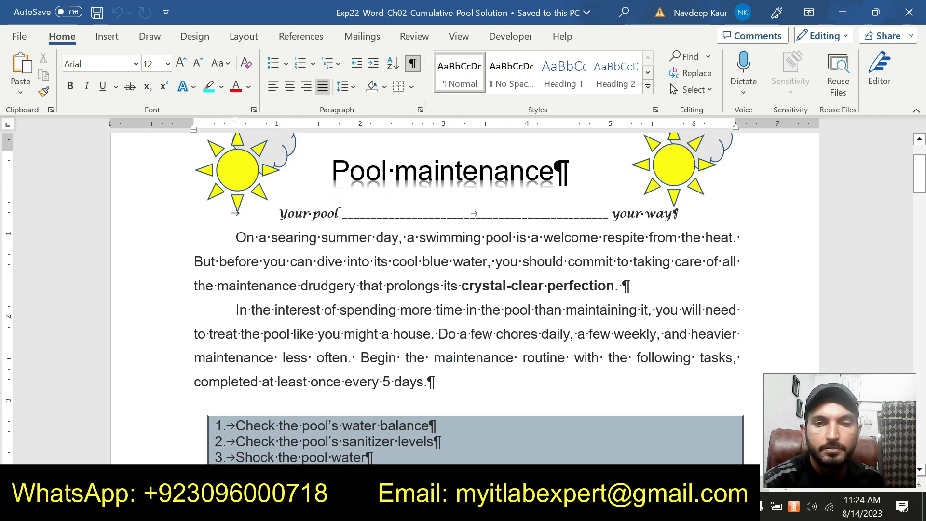
scroll(465, 298, up, 1)
scroll(465, 298, down, 15)
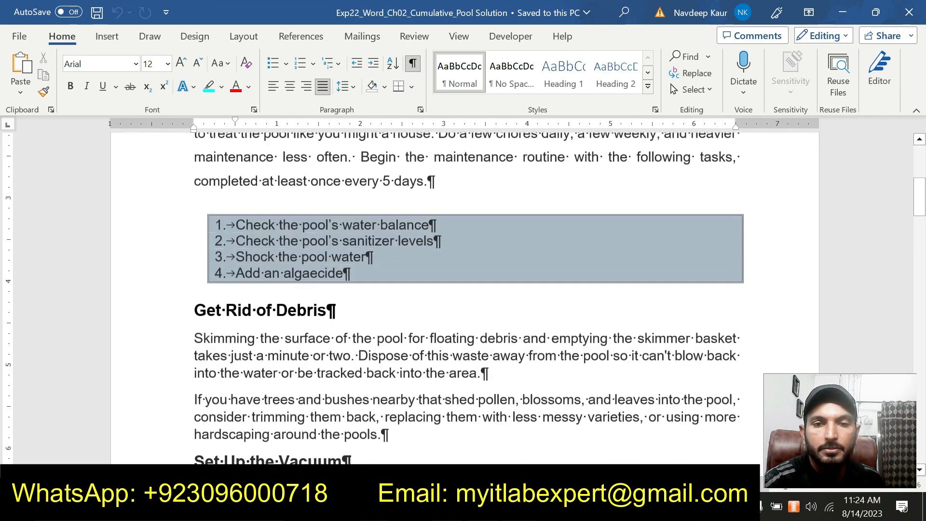
scroll(466, 298, down, 15)
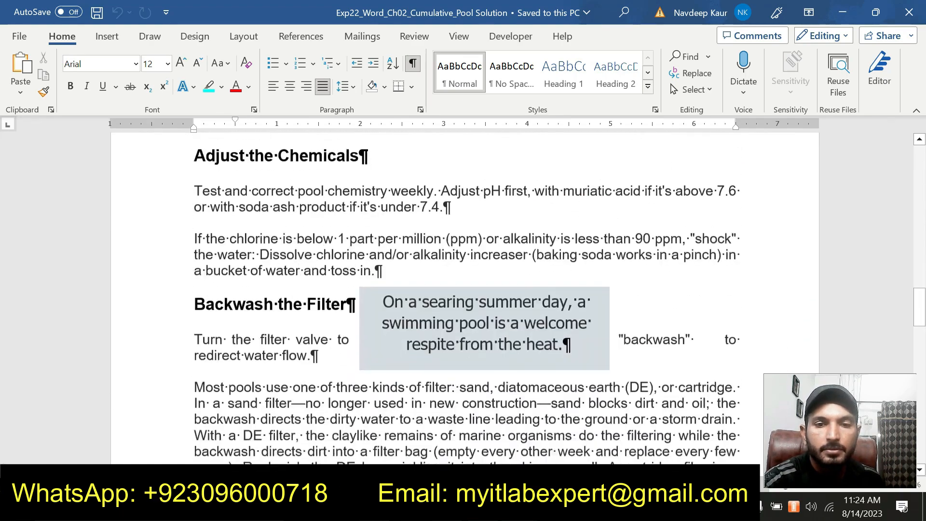
scroll(466, 298, up, 2)
scroll(465, 298, down, 12)
scroll(465, 298, down, 14)
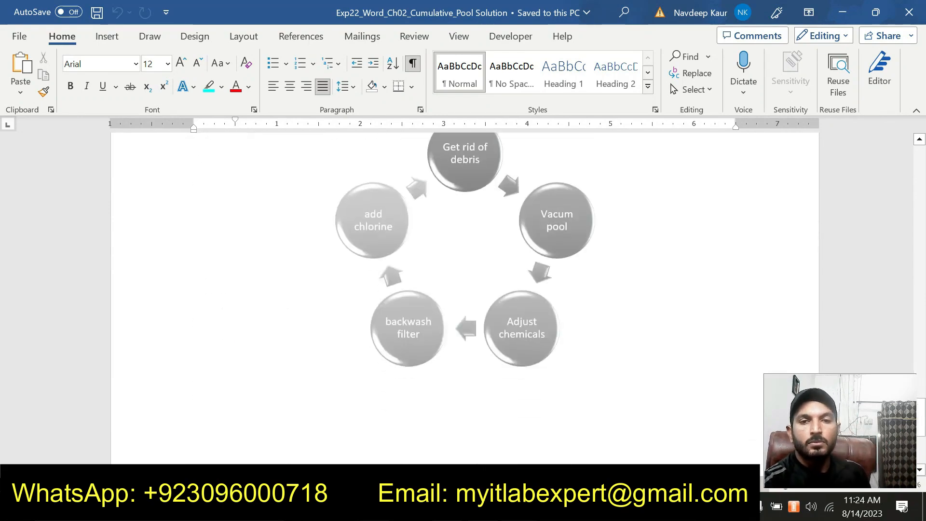
Review the solution document's Backwash the Filter and Add Chlorine to the System sections against its closing SmartArt cycle.
scroll(466, 298, down, 8)
scroll(514, 372, up, 20)
scroll(465, 298, up, 15)
scroll(465, 298, down, 18)
scroll(466, 298, down, 5)
scroll(465, 298, down, 15)
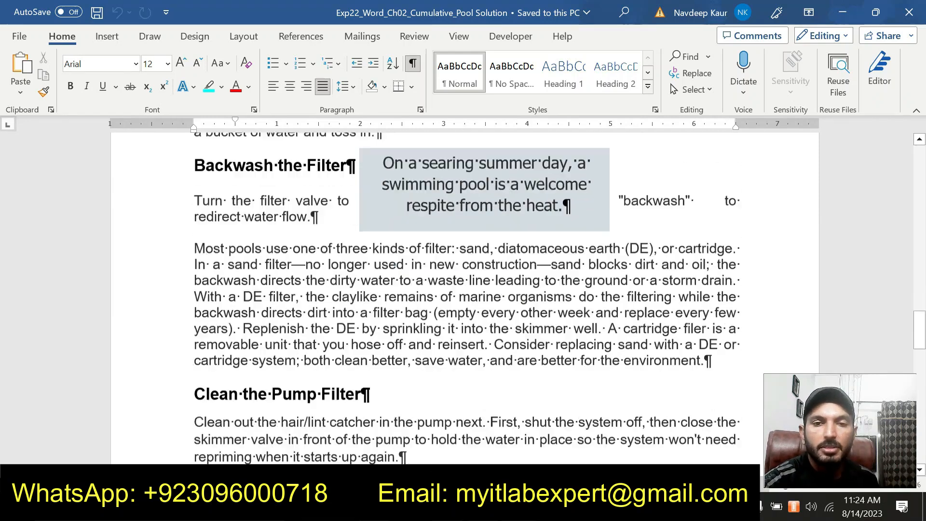
scroll(465, 298, down, 5)
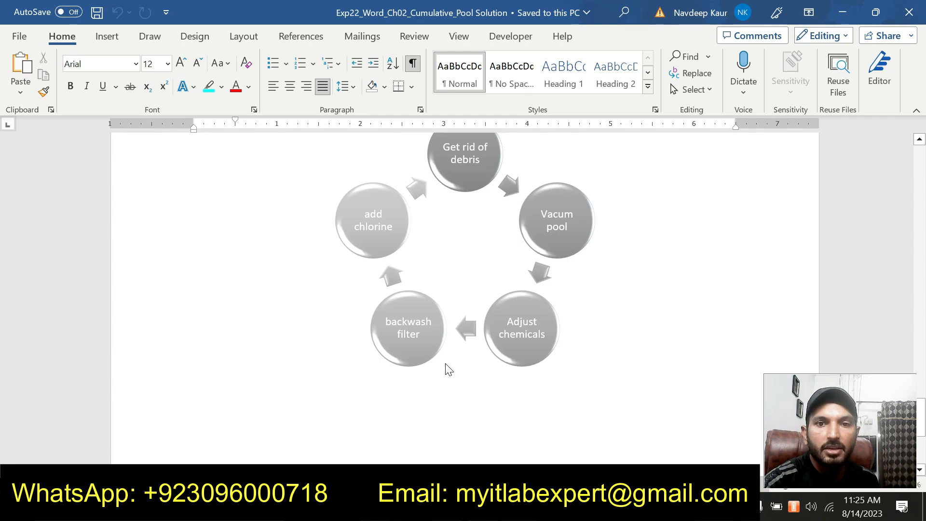
scroll(459, 399, up, 15)
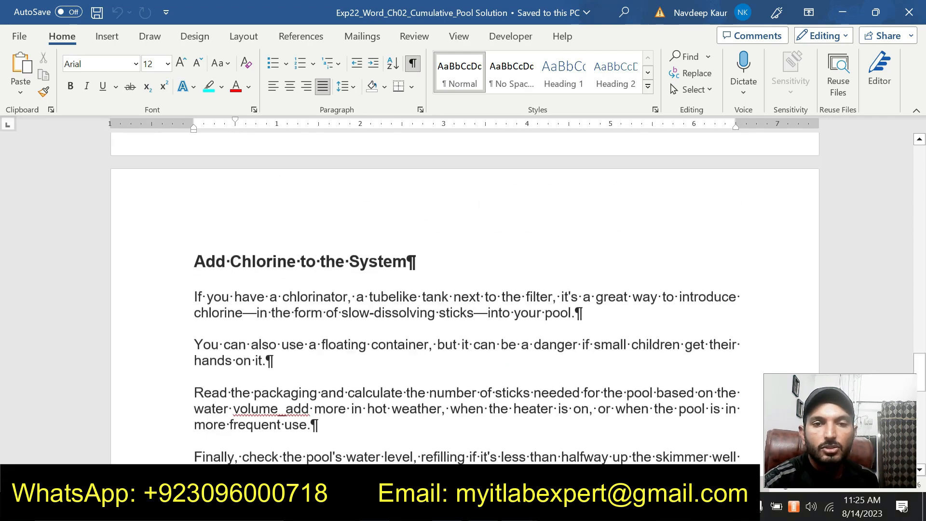
scroll(466, 298, up, 20)
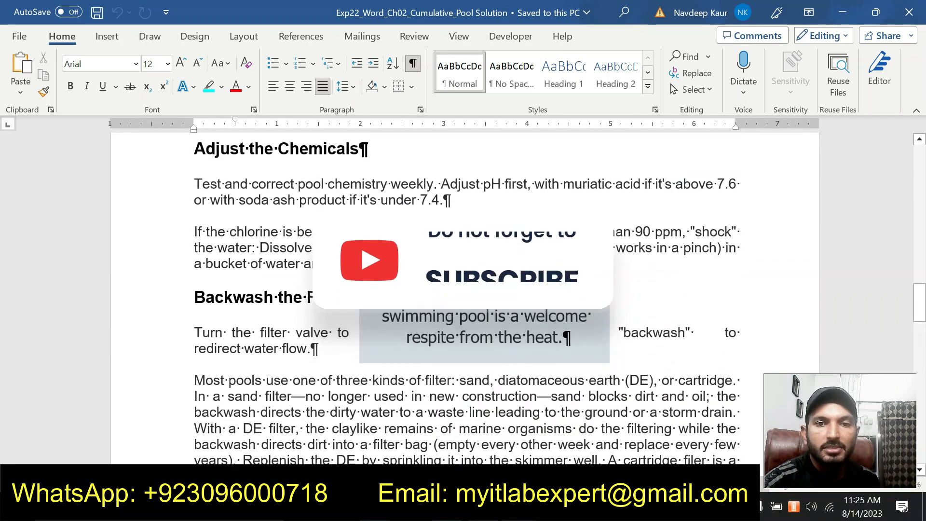
scroll(466, 298, up, 6)
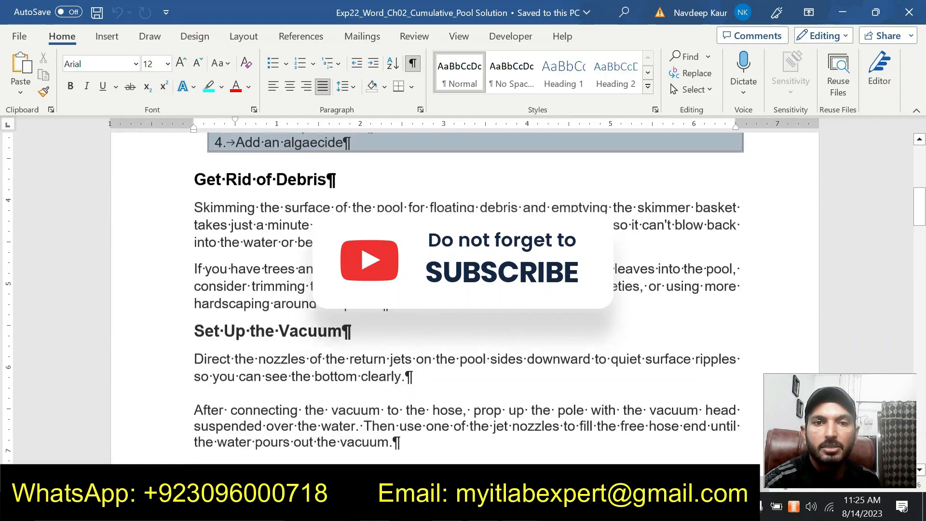
Hide the formatting marks in the solution document and look through its pages to the end.
scroll(466, 298, up, 8)
scroll(466, 298, down, 9)
scroll(465, 298, down, 16)
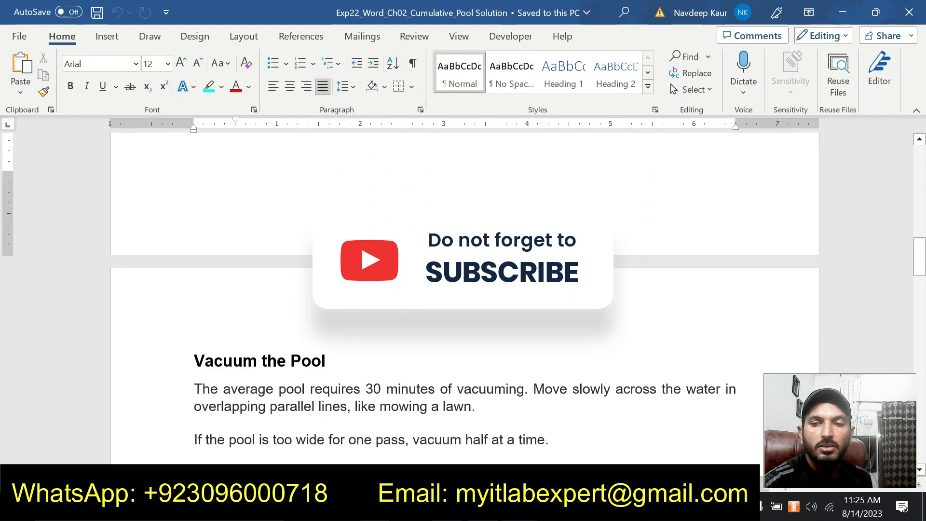
scroll(445, 342, down, 18)
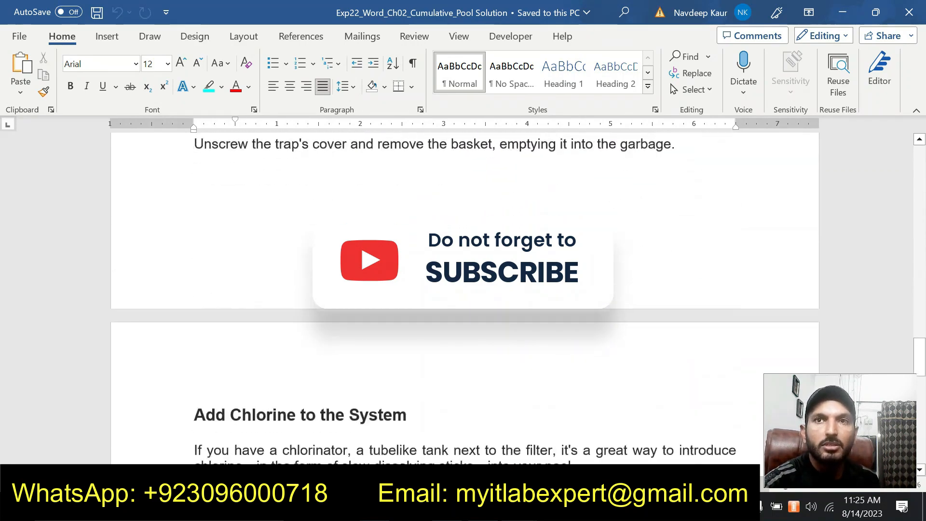
scroll(444, 342, down, 10)
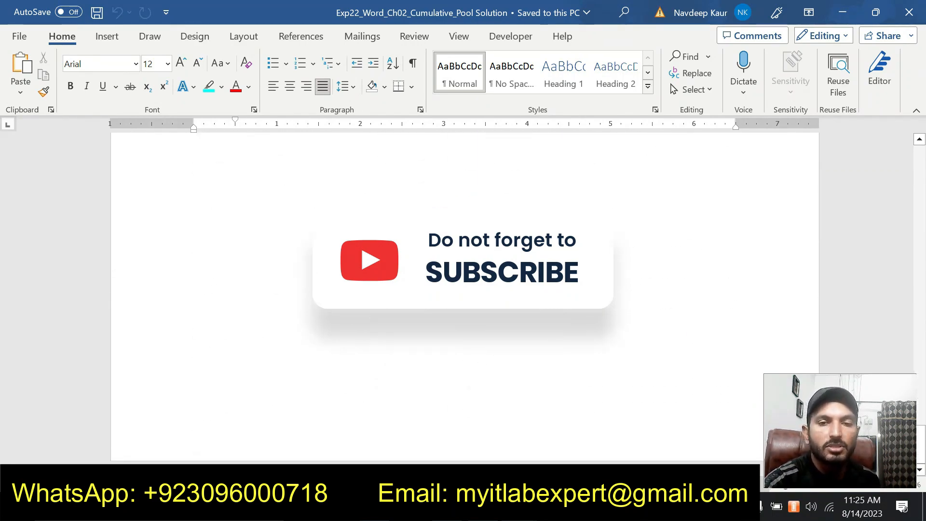